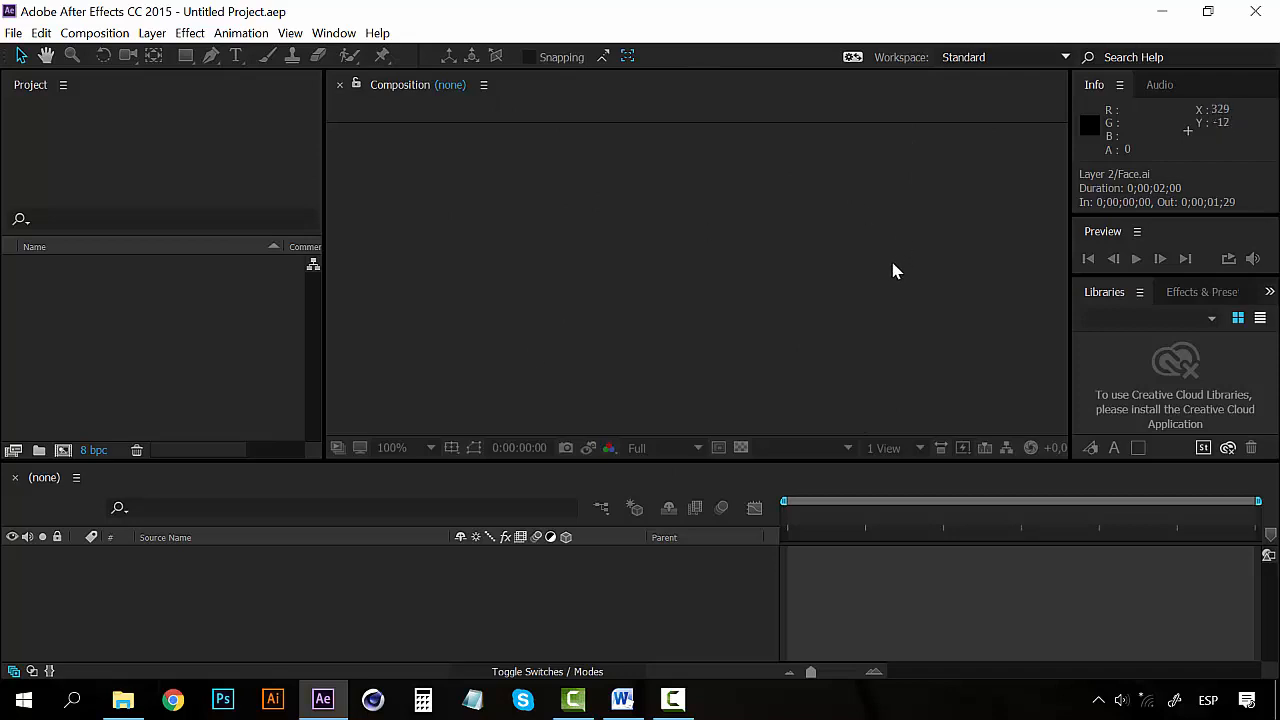
# - Start a new composition and review its advanced settings before returning to the basic ones
pyautogui.click(560, 324)
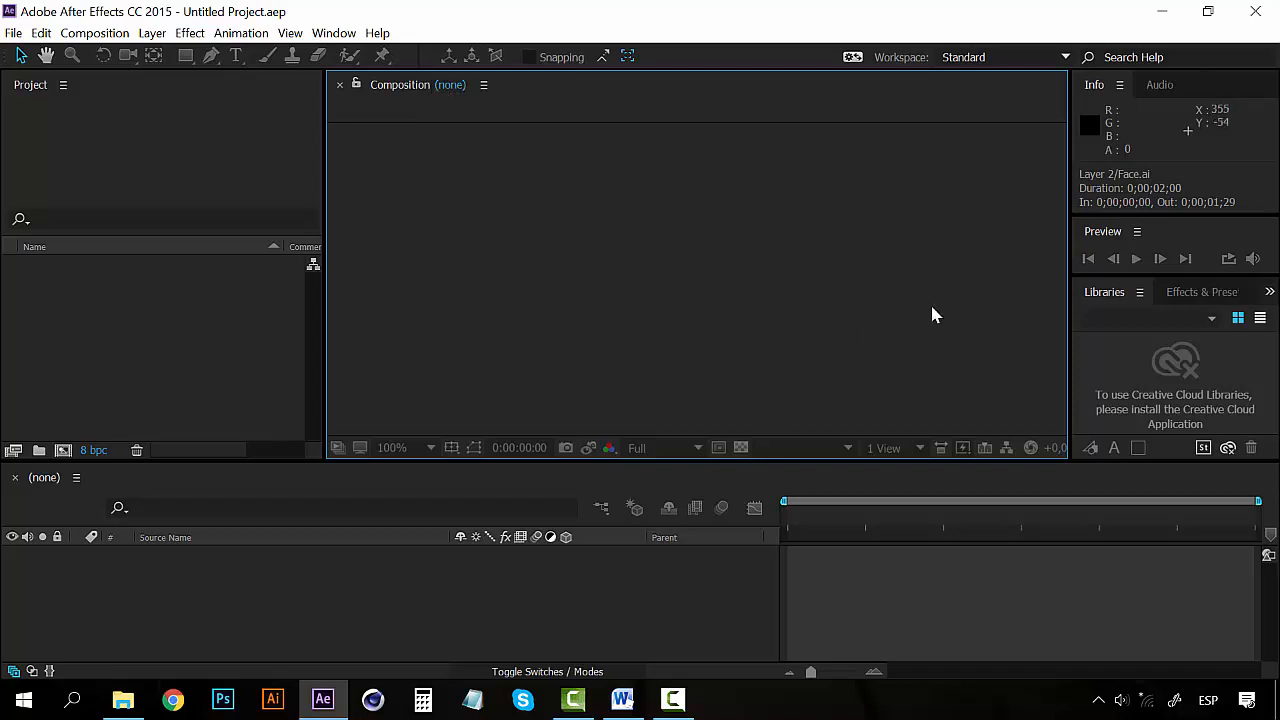
pyautogui.click(112, 36)
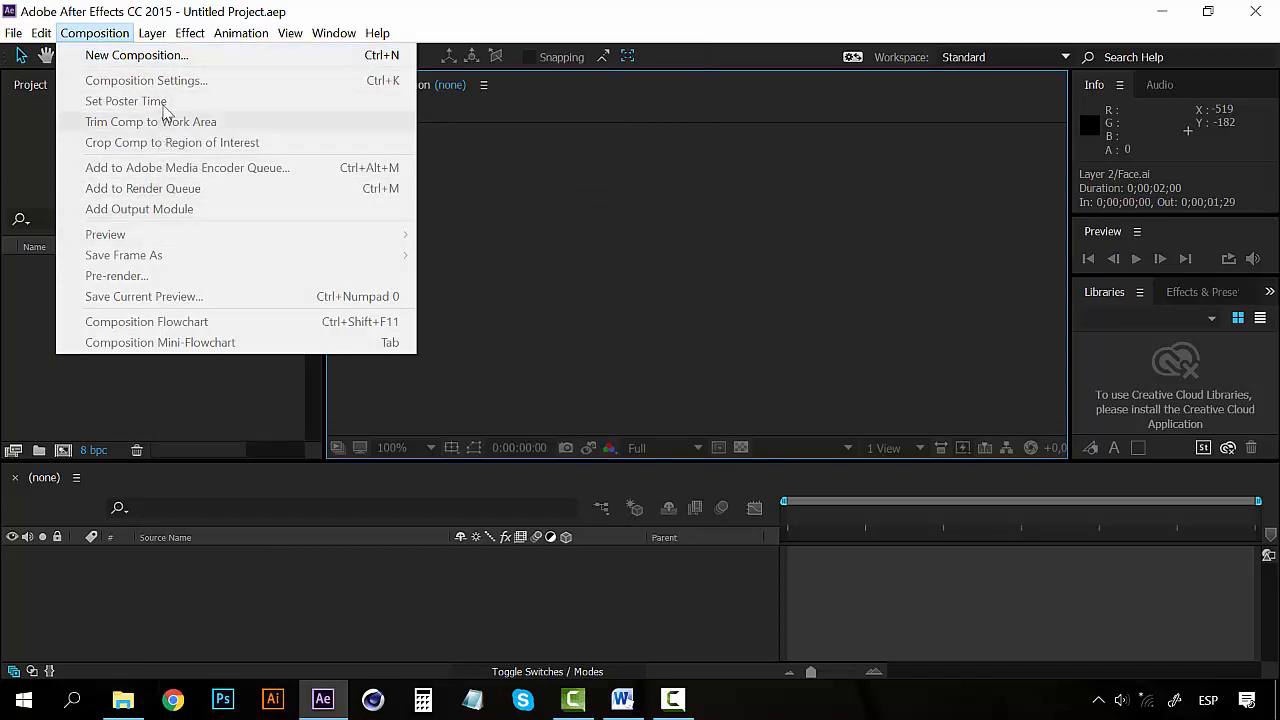
pyautogui.click(165, 58)
pyautogui.moveTo(991, 148); pyautogui.dragTo(673, 112)
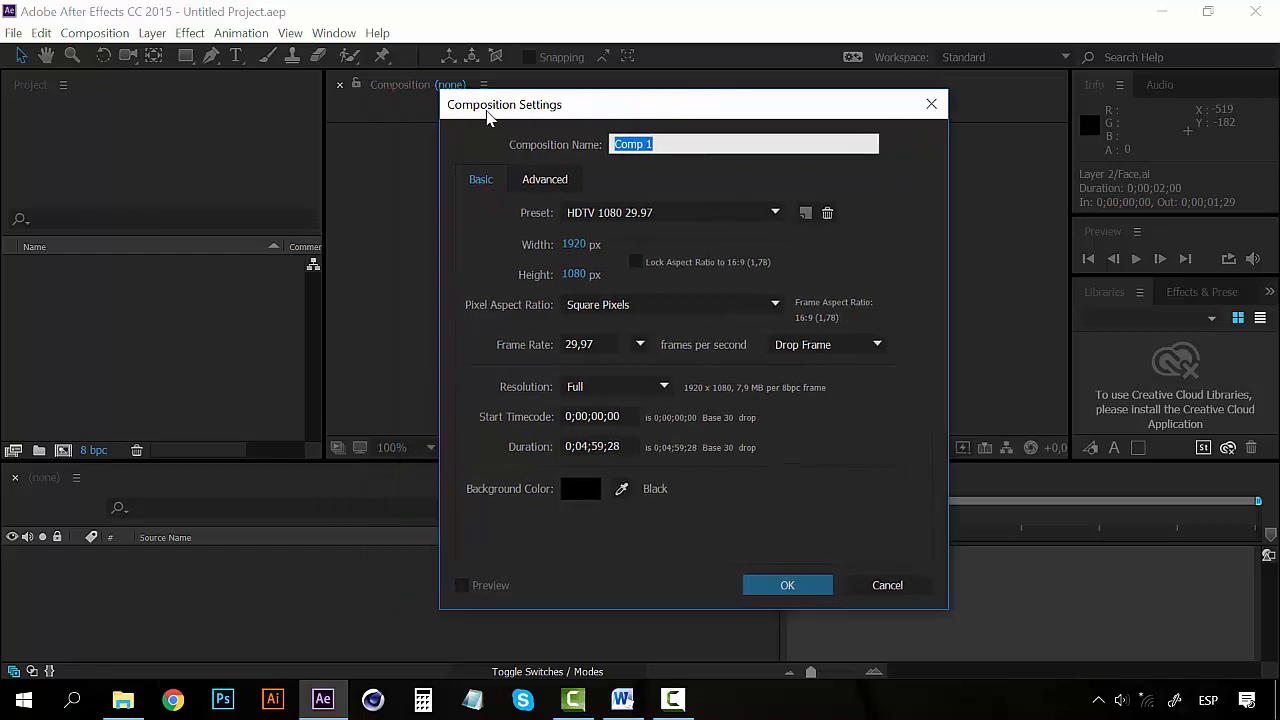
pyautogui.click(545, 180)
pyautogui.click(545, 180)
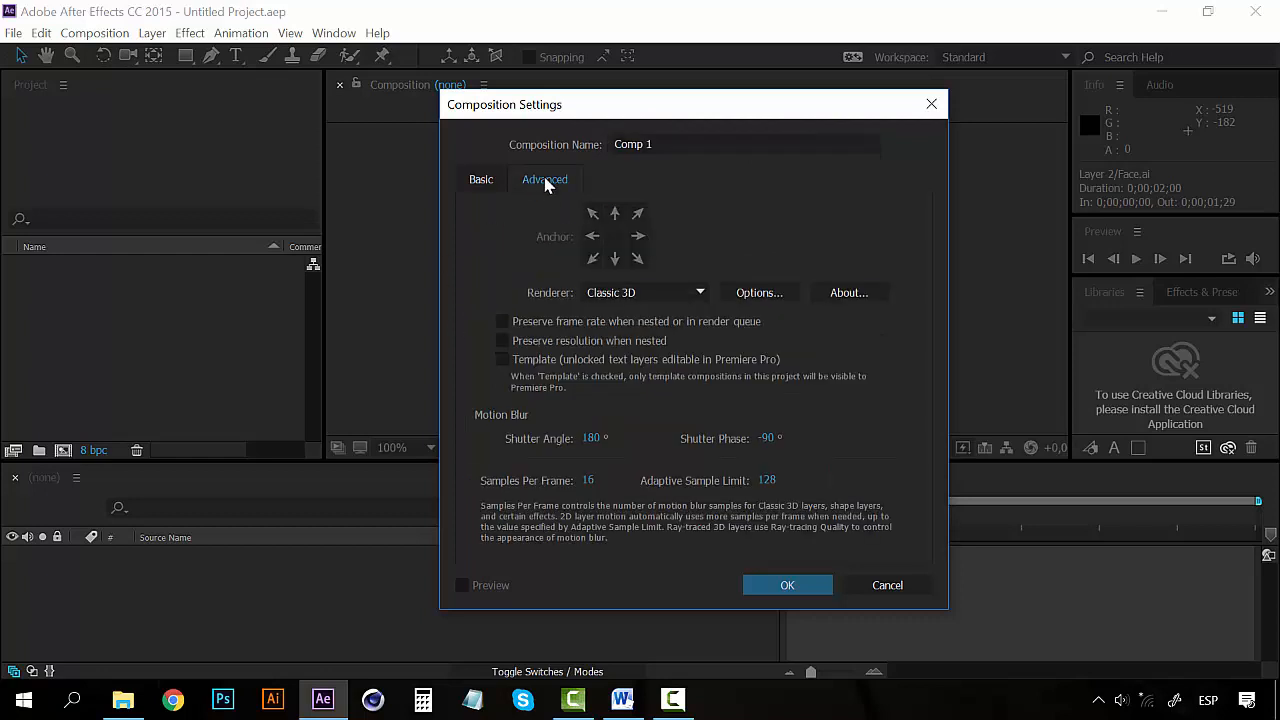
pyautogui.click(492, 178)
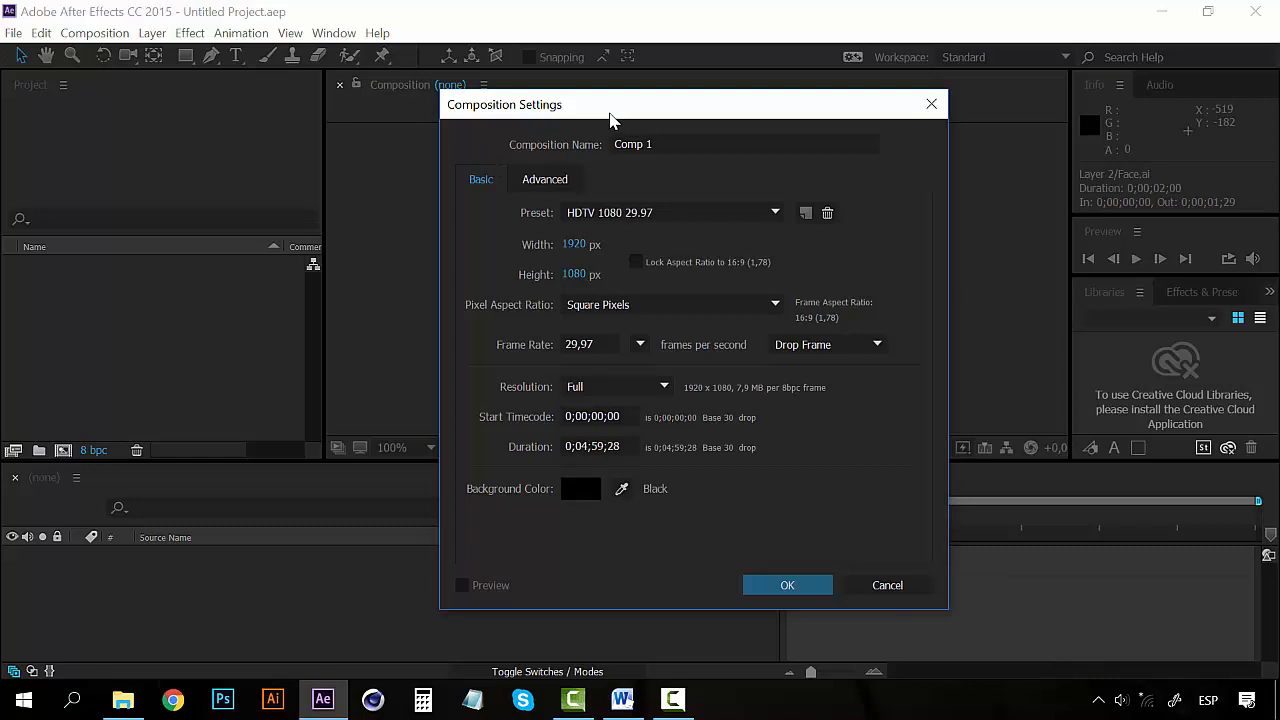
# - Name the composition "New Composition"
pyautogui.moveTo(623, 104); pyautogui.dragTo(636, 118)
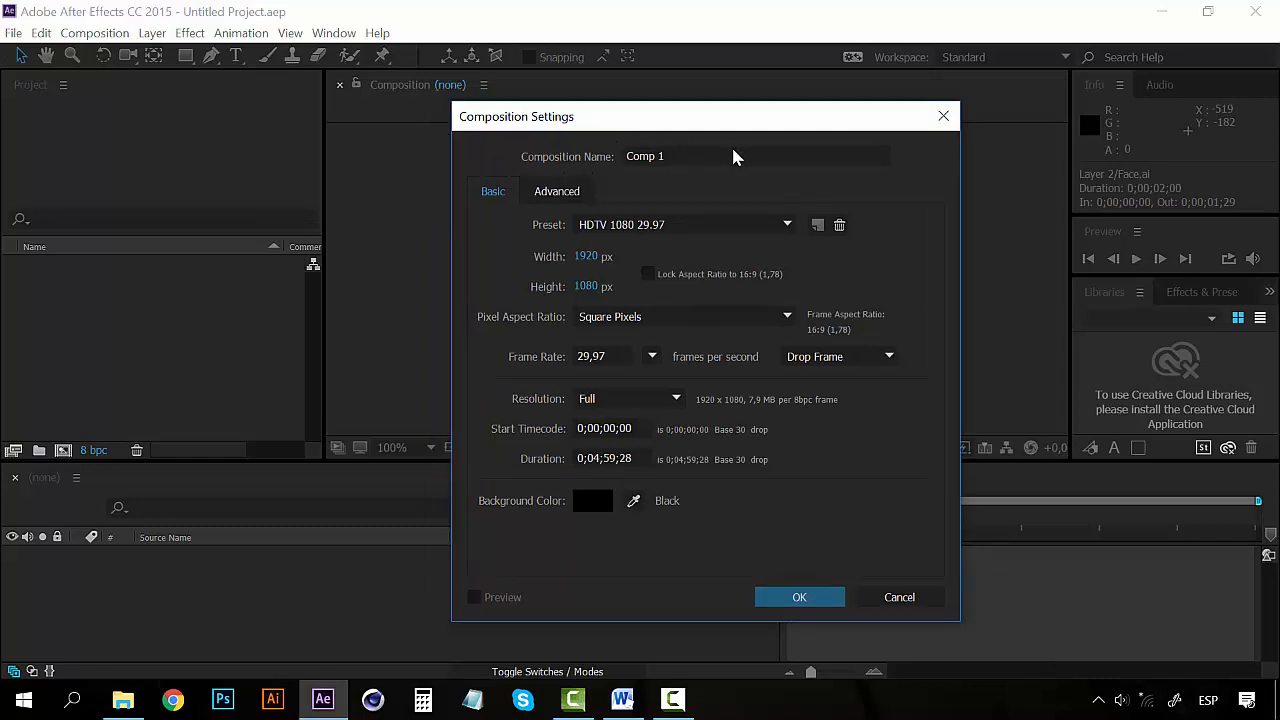
pyautogui.click(660, 155)
pyautogui.click(683, 154)
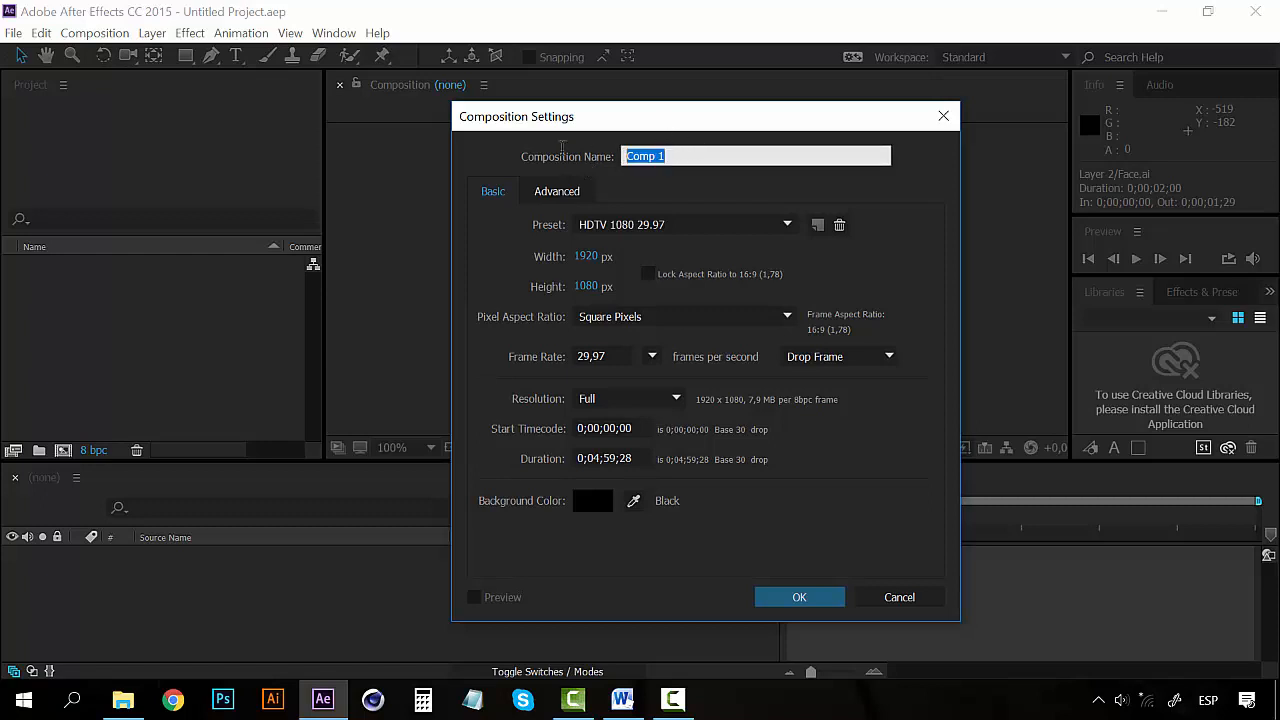
pyautogui.write('C')
pyautogui.write('ew')
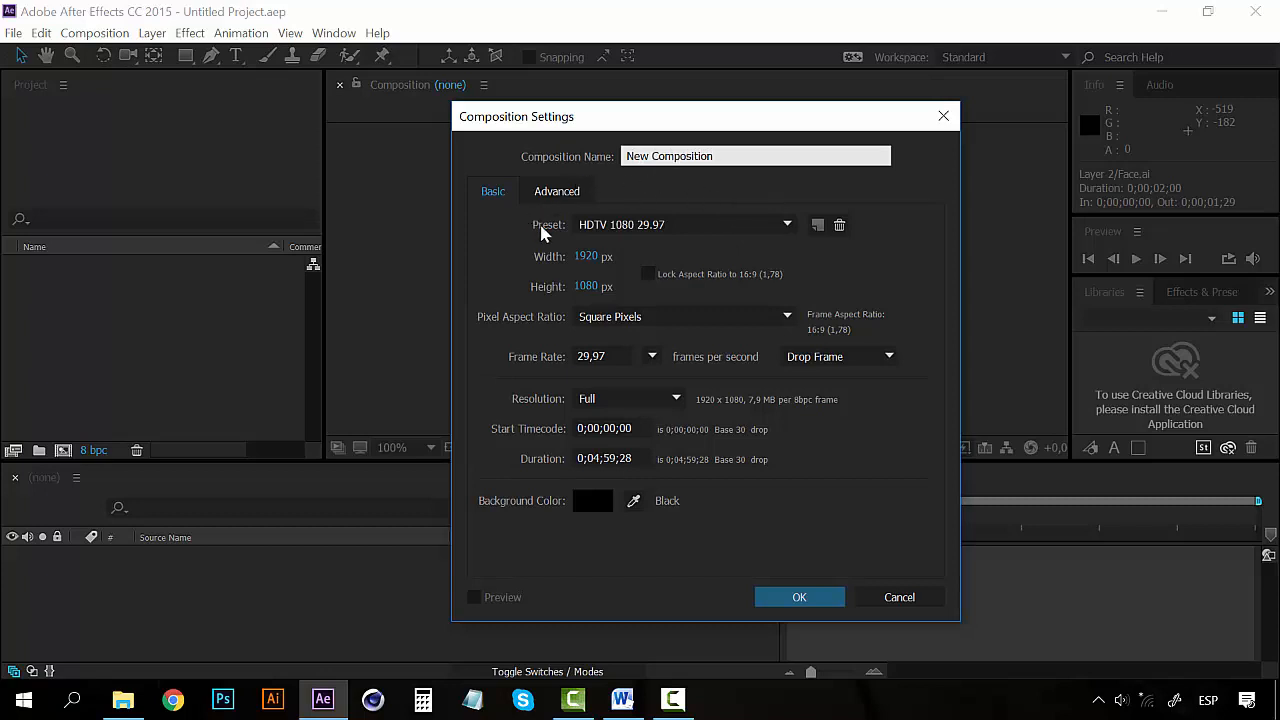
# - Review the available composition presets without choosing a different one
pyautogui.click(788, 225)
pyautogui.click(788, 225)
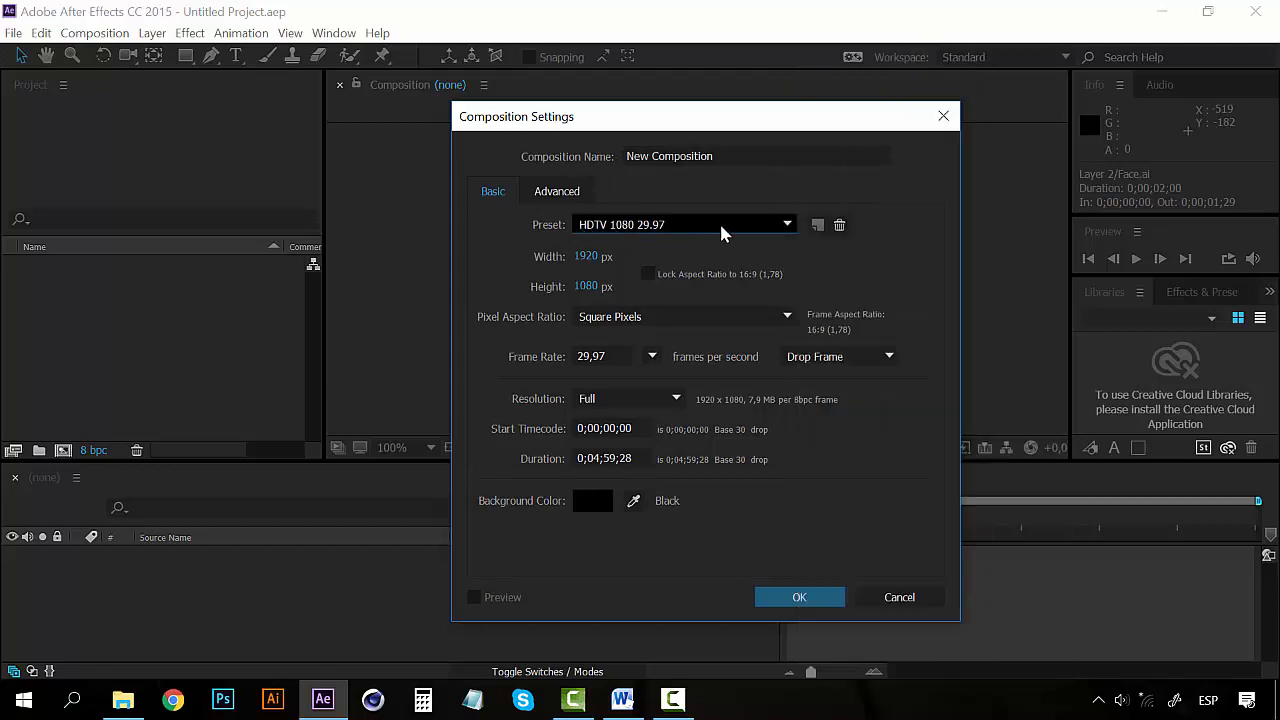
pyautogui.click(788, 224)
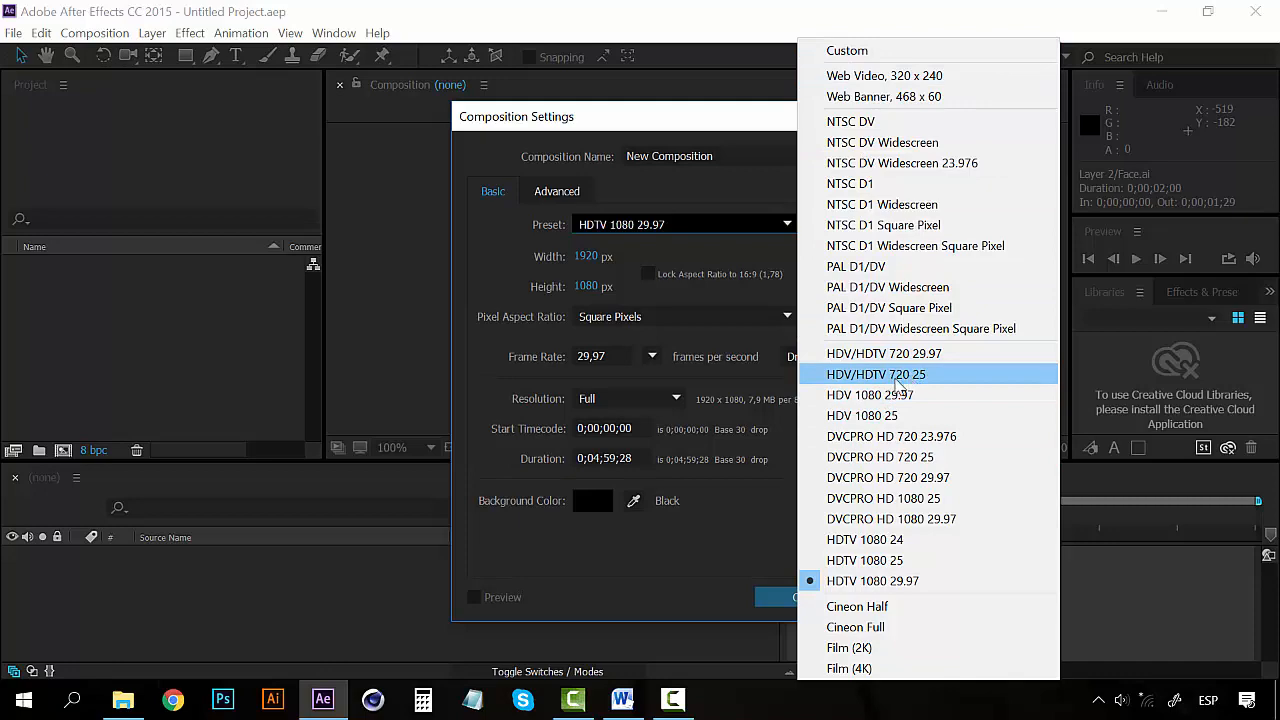
pyautogui.press('Escape')
pyautogui.click(788, 225)
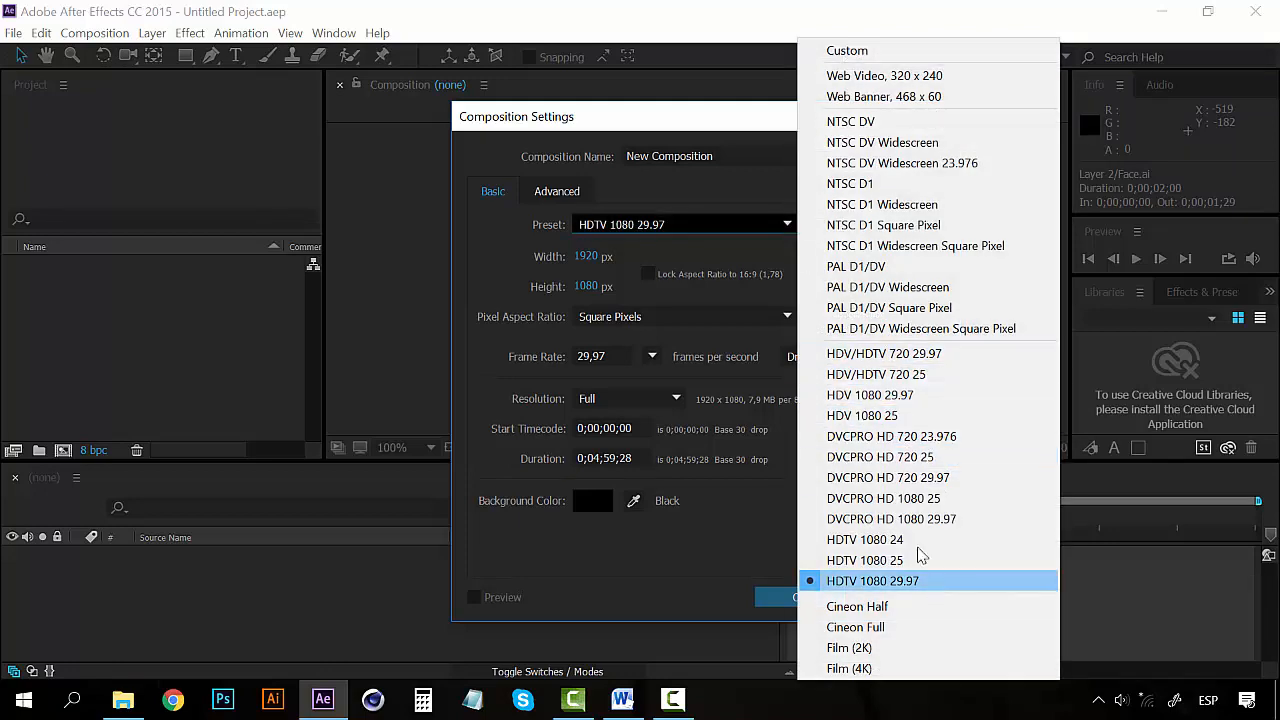
pyautogui.click(753, 295)
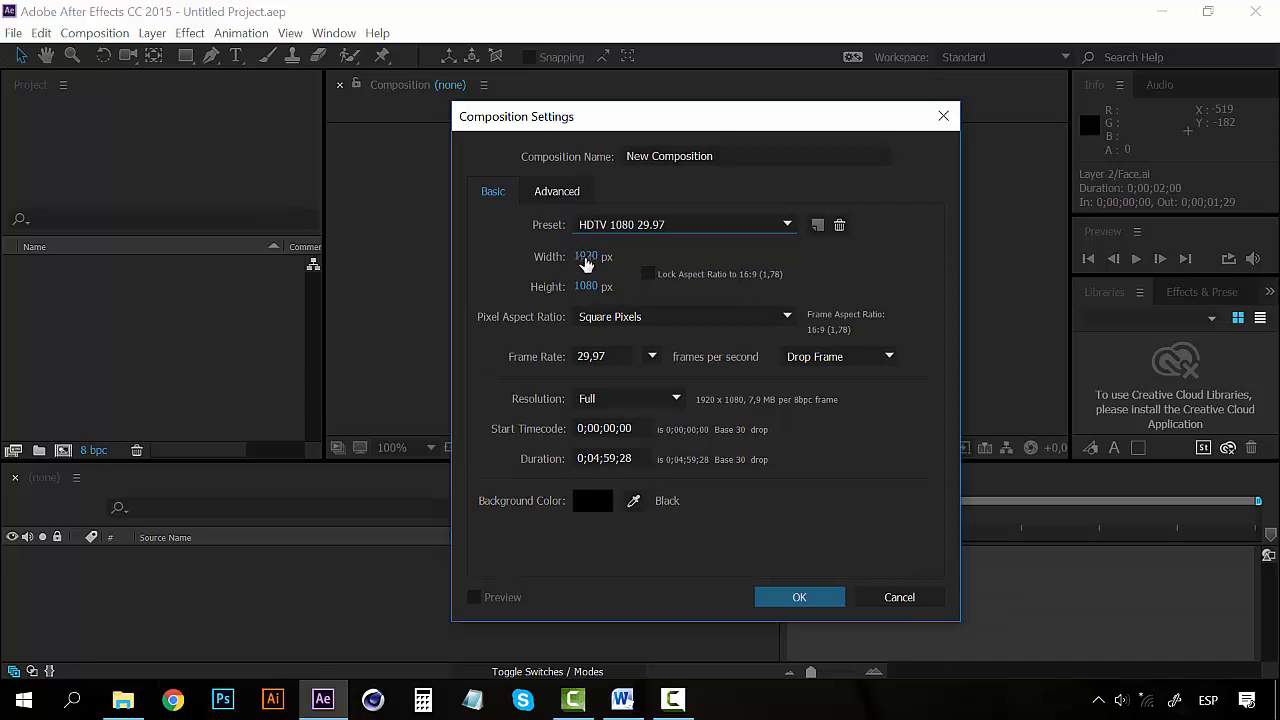
# - Set the composition's width to 720 px
pyautogui.click(584, 257)
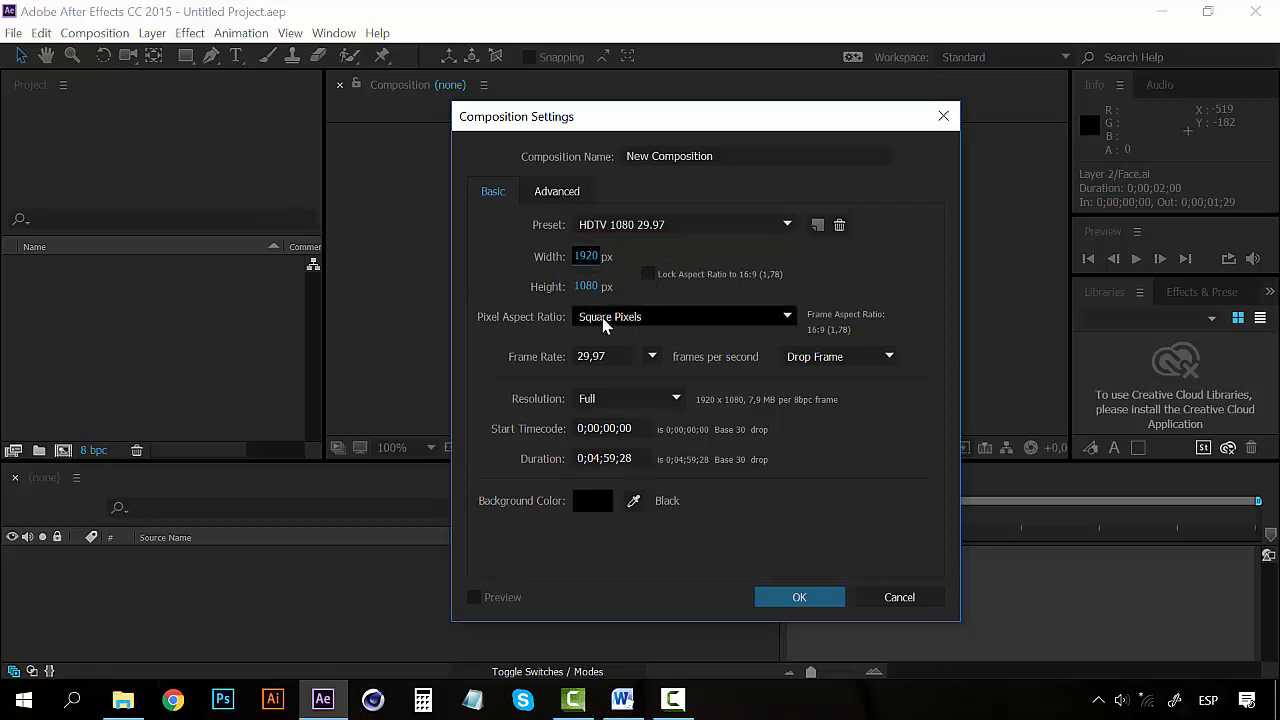
pyautogui.moveTo(584, 257); pyautogui.dragTo(428, 263)
pyautogui.click(602, 257)
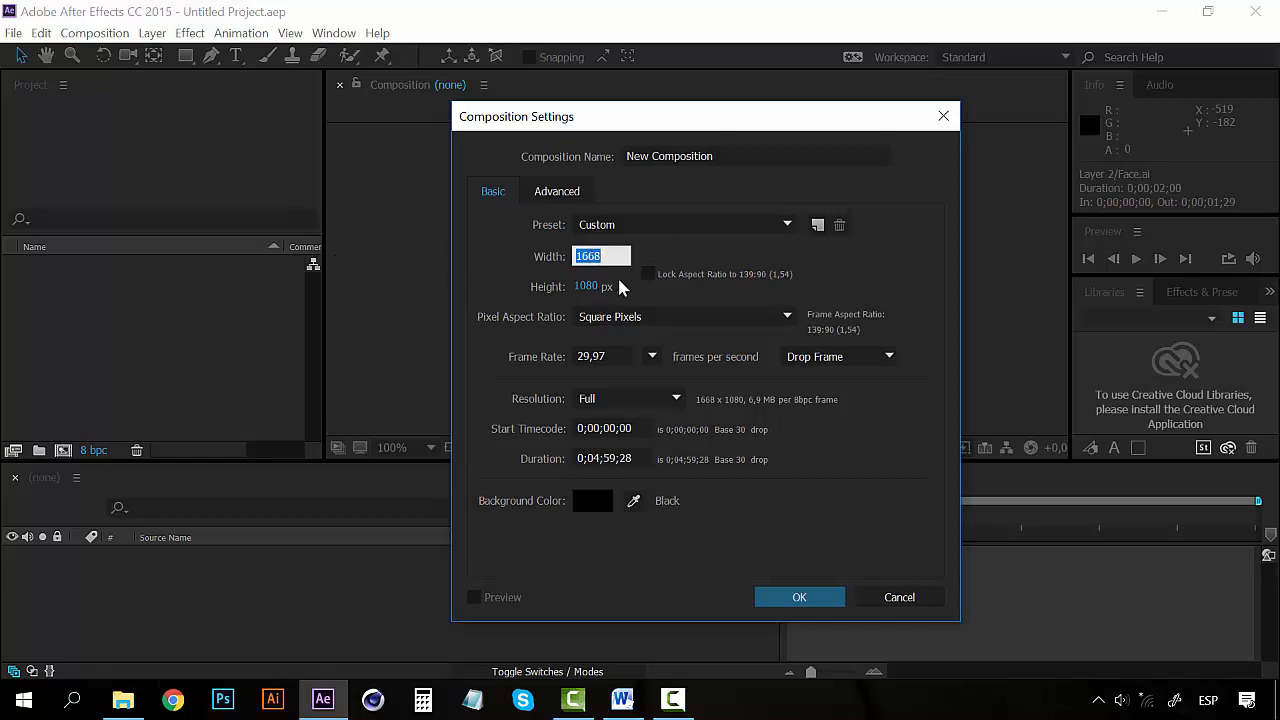
pyautogui.write('720')
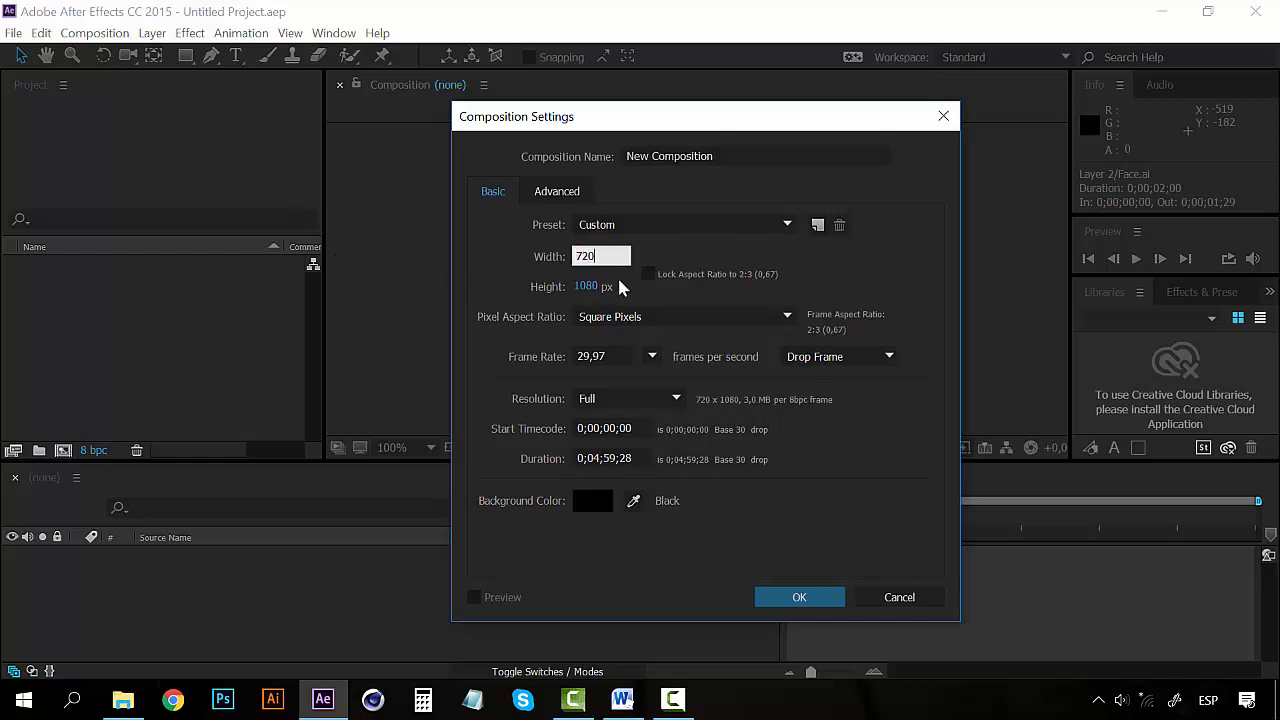
pyautogui.click(686, 255)
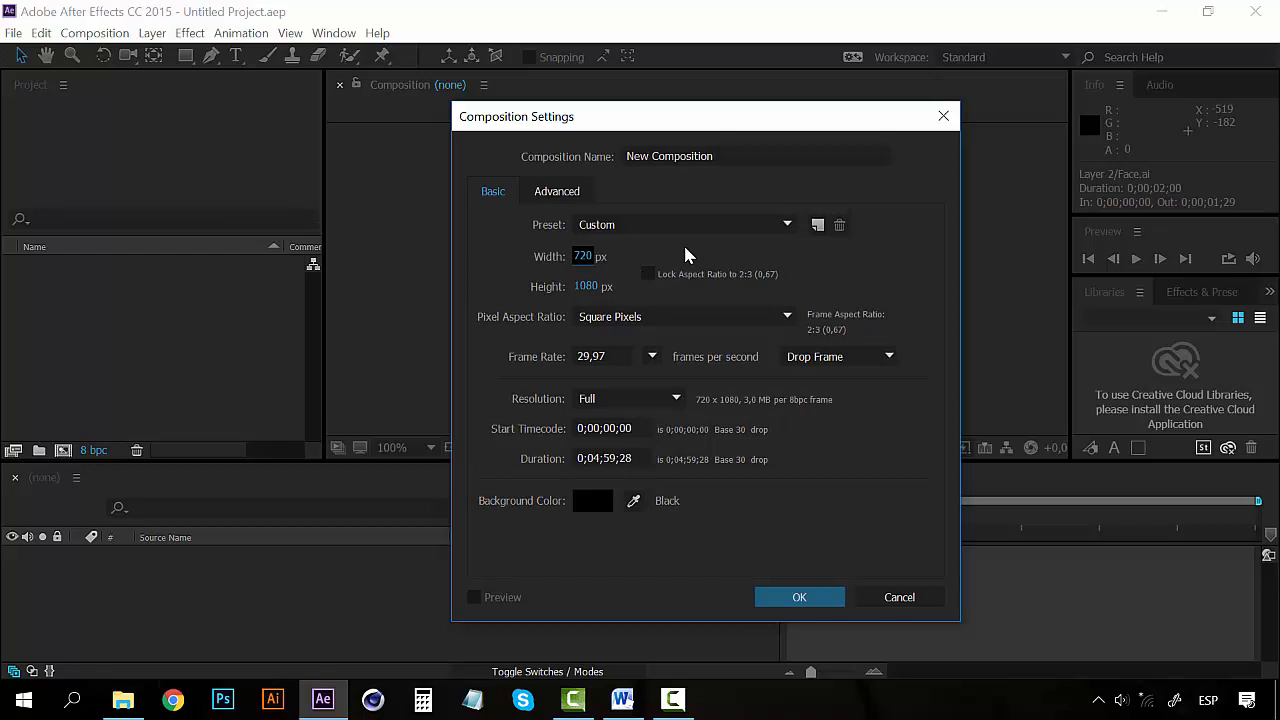
pyautogui.click(555, 305)
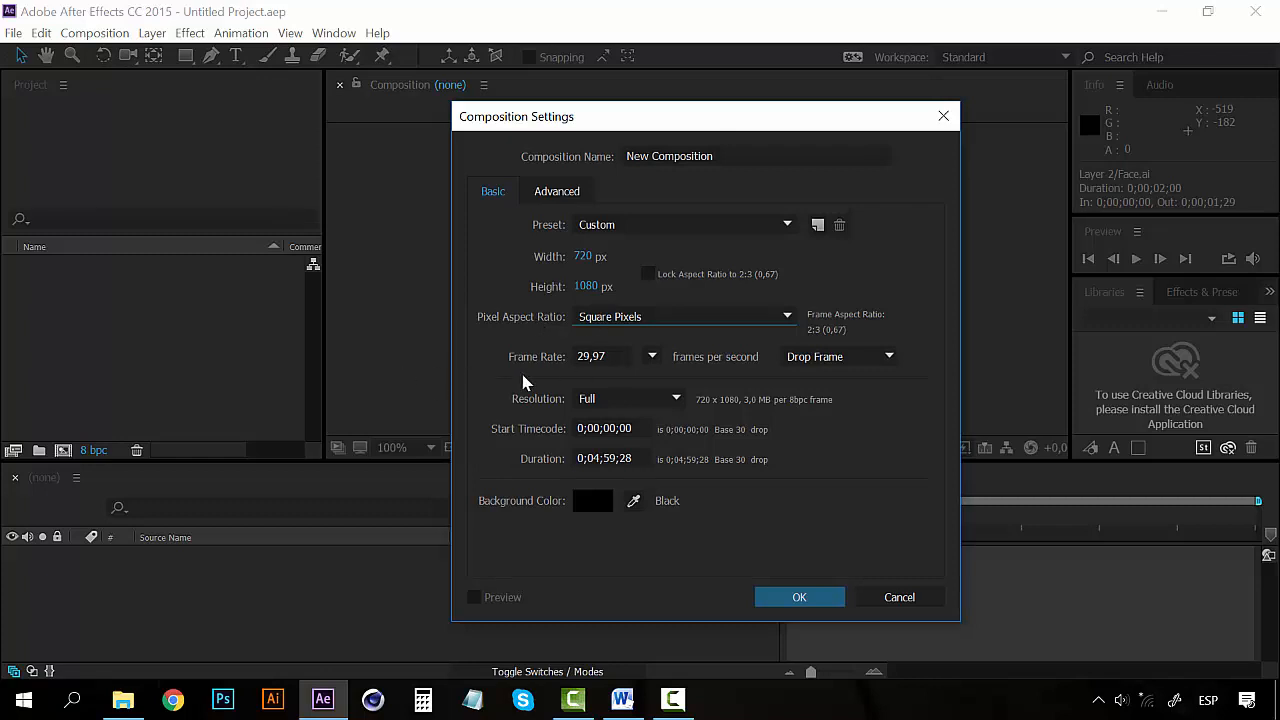
# - Choose a frame rate of 29,97 frames per second and review the resolution options
pyautogui.click(651, 356)
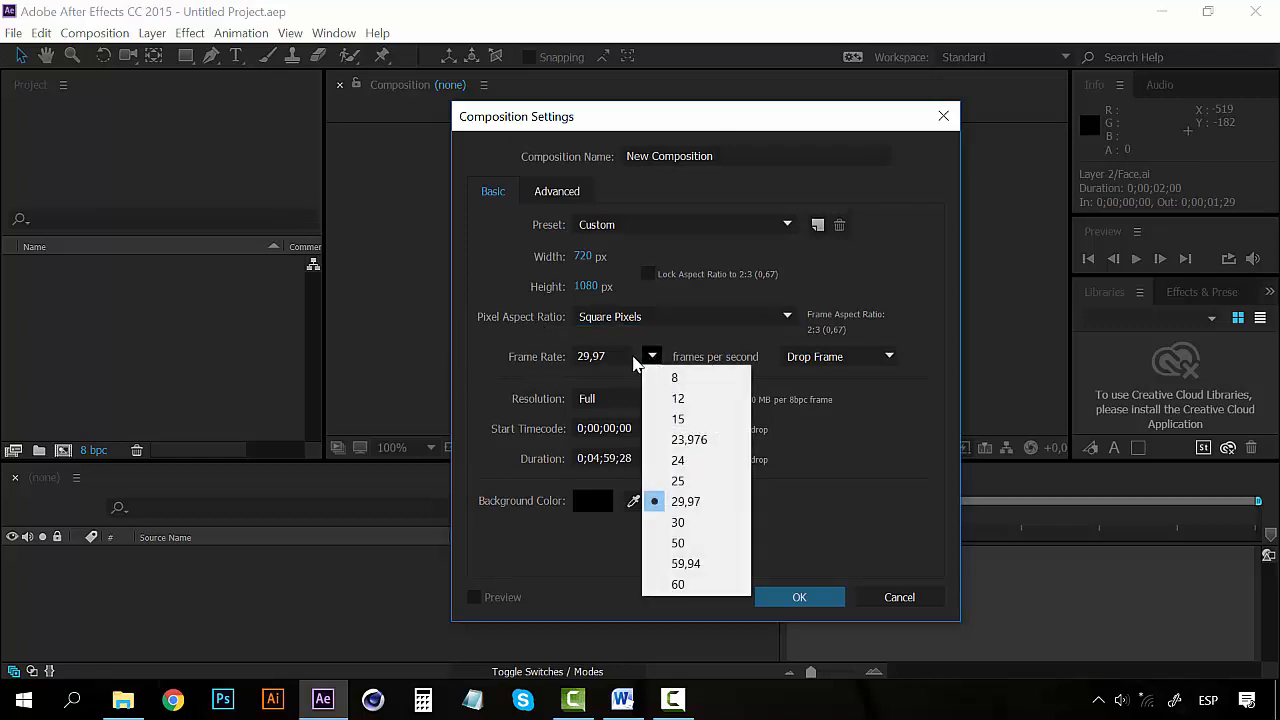
pyautogui.click(686, 501)
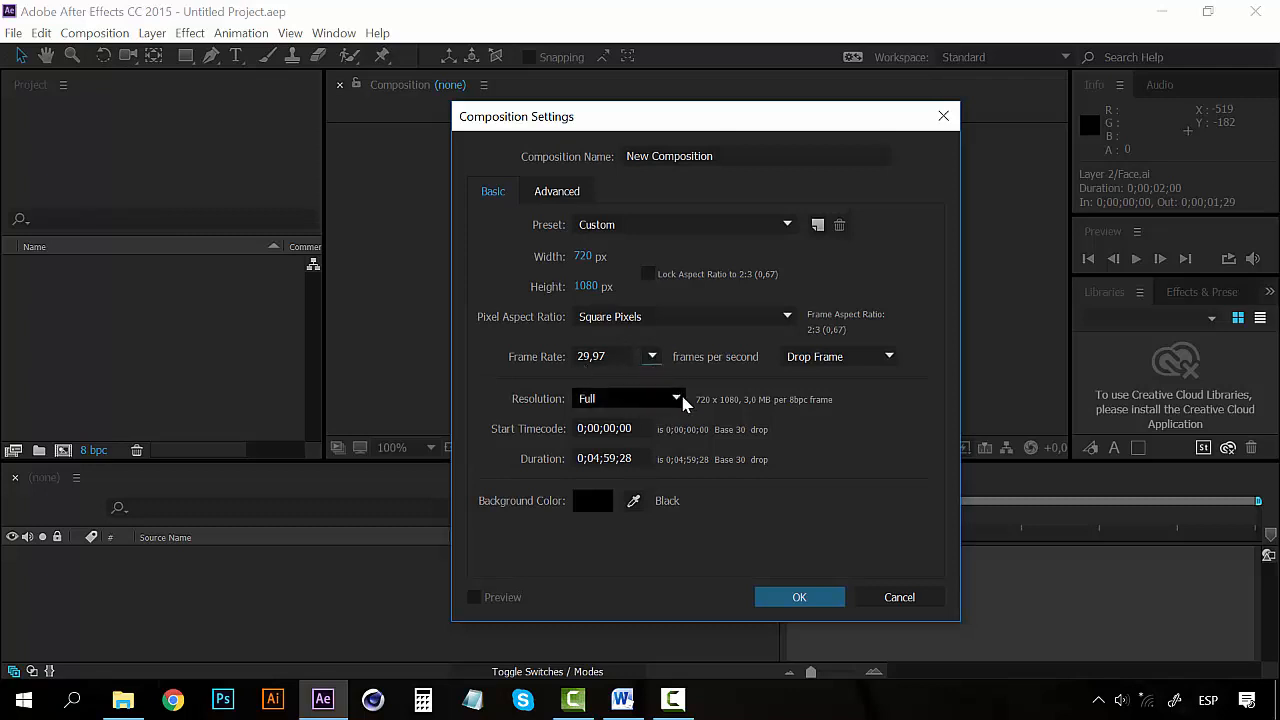
pyautogui.click(679, 400)
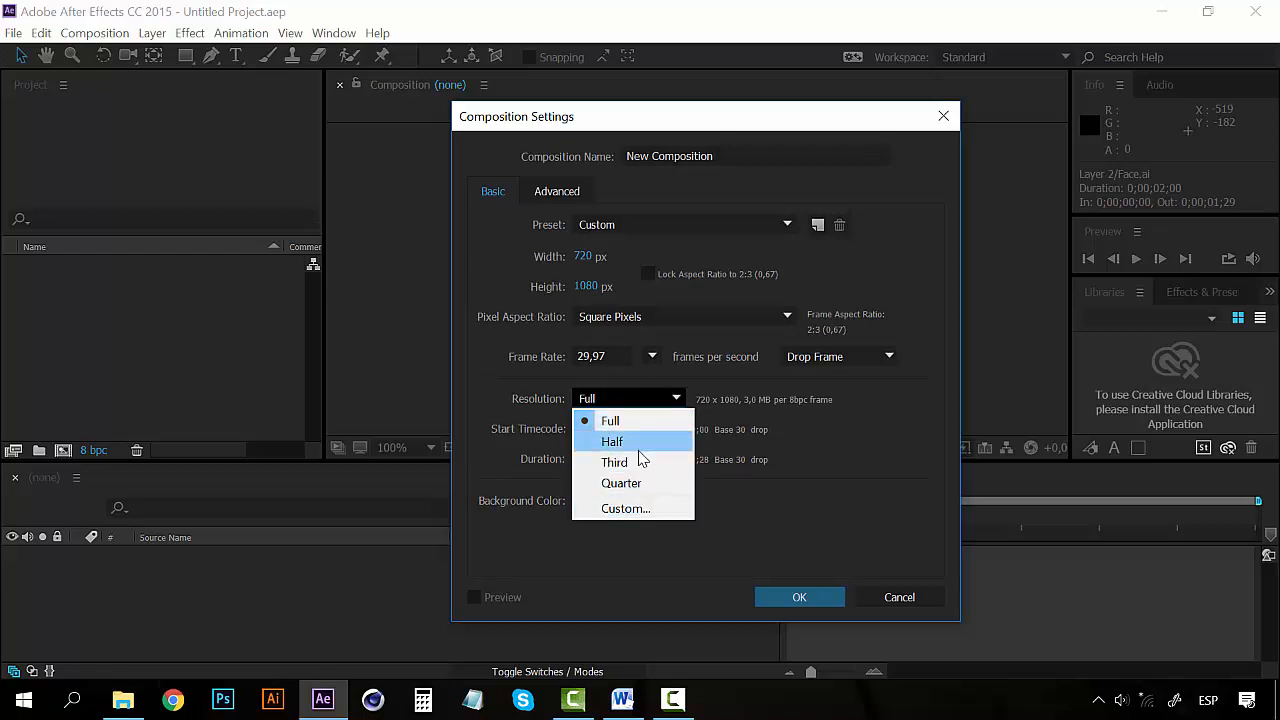
pyautogui.click(770, 438)
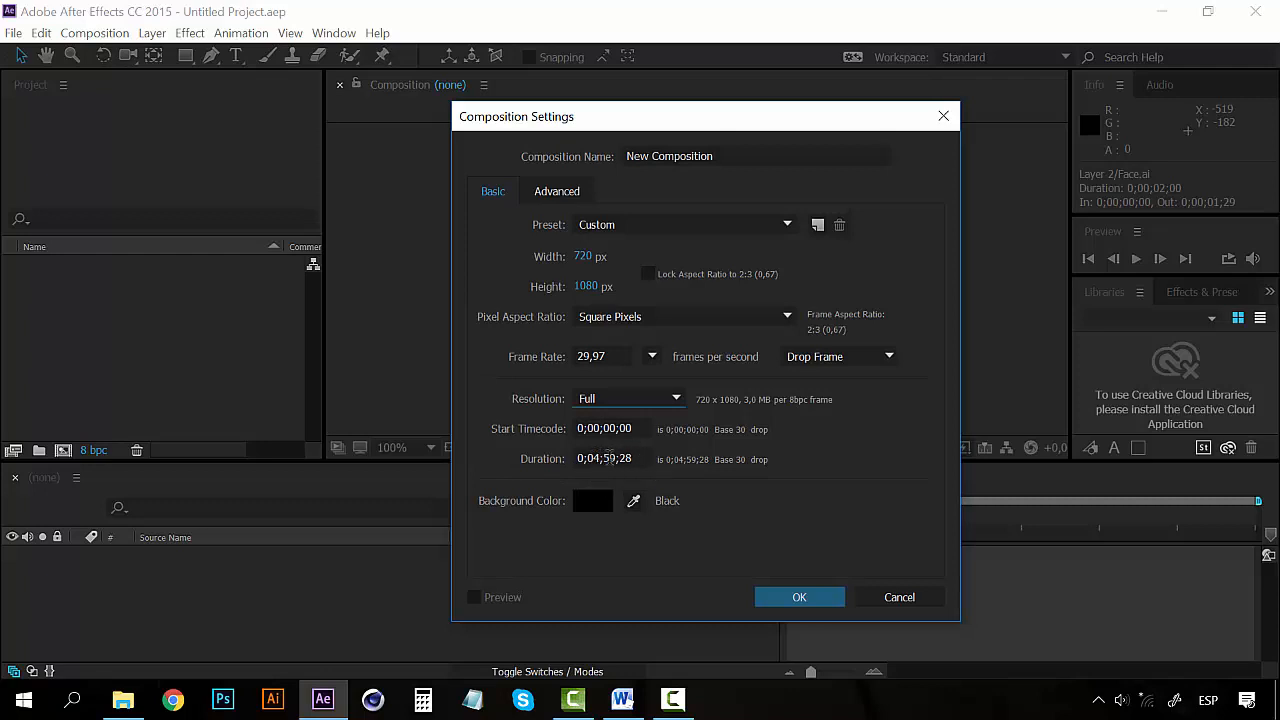
# - Set the composition's duration to 0;00;30;00
pyautogui.click(600, 458)
pyautogui.write('0')
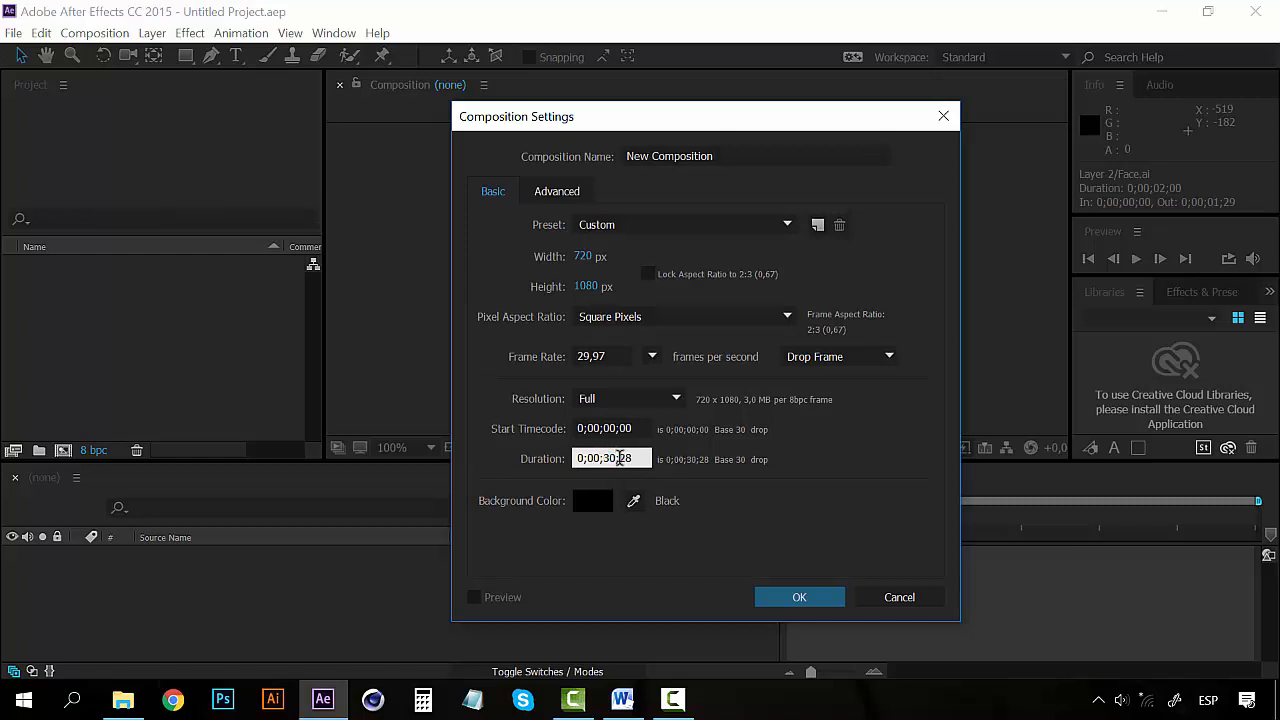
pyautogui.moveTo(620, 458); pyautogui.dragTo(641, 458)
pyautogui.click(750, 512)
# - Set the composition's background color to bright yellow-green, C4FF00
pyautogui.click(592, 501)
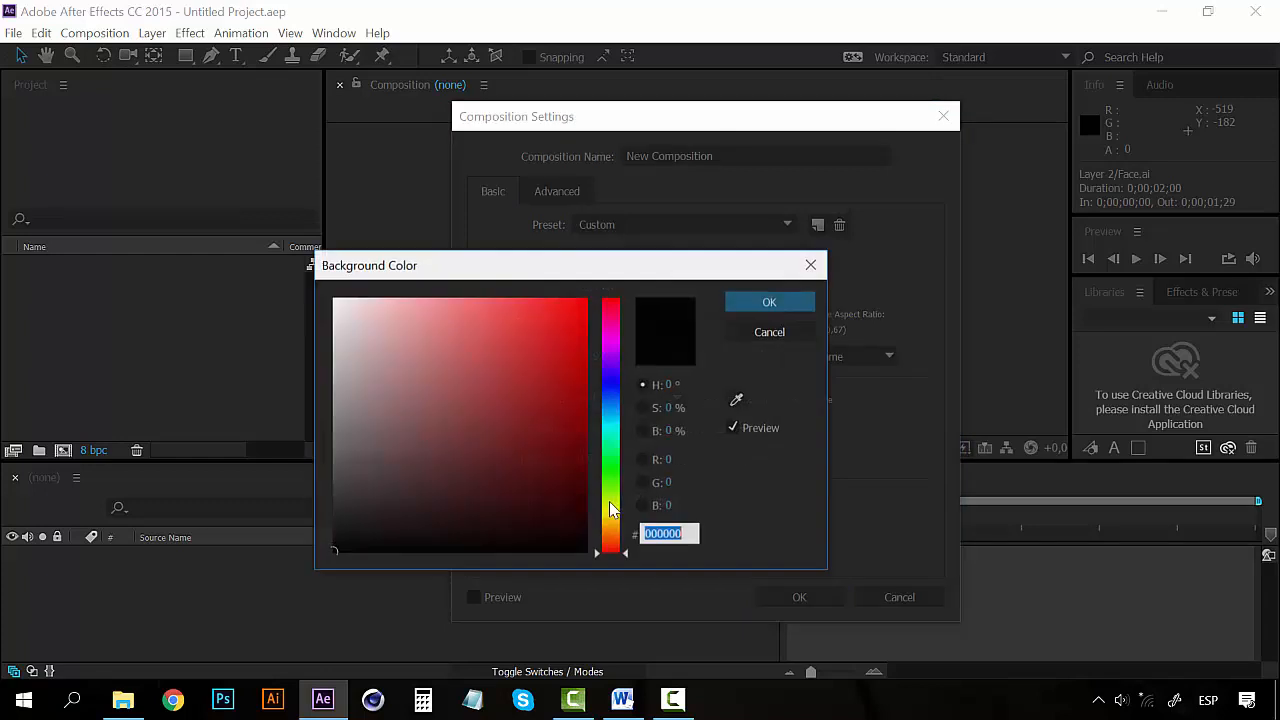
pyautogui.click(611, 471)
pyautogui.moveTo(611, 478); pyautogui.dragTo(611, 501)
pyautogui.moveTo(554, 409); pyautogui.dragTo(586, 298)
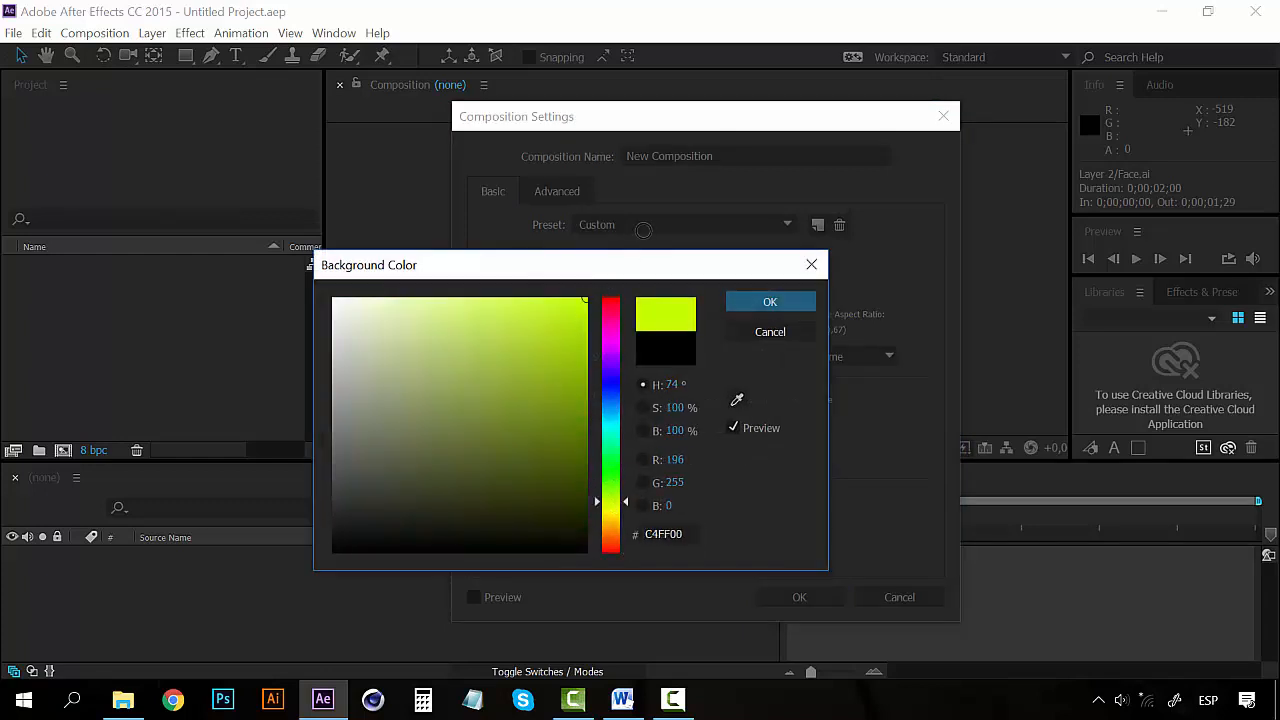
pyautogui.click(750, 302)
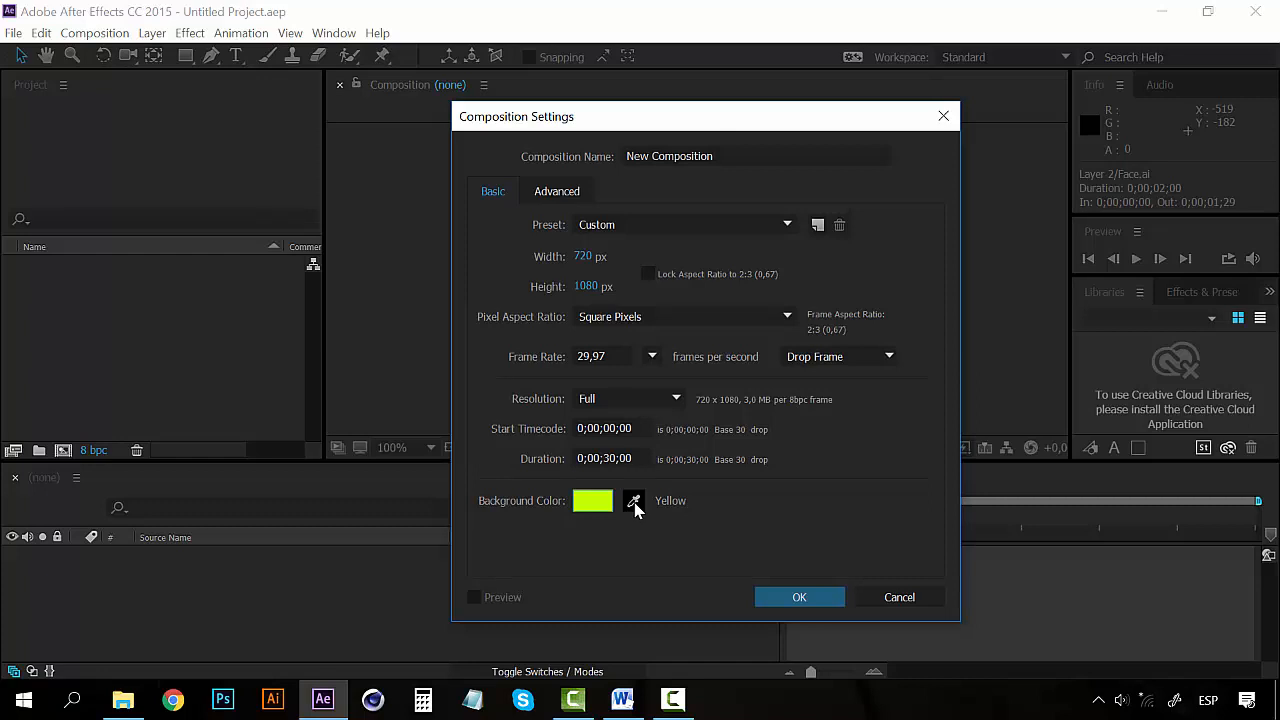
# - Set the background color to black, 000000, and create the composition with these settings
pyautogui.click(633, 503)
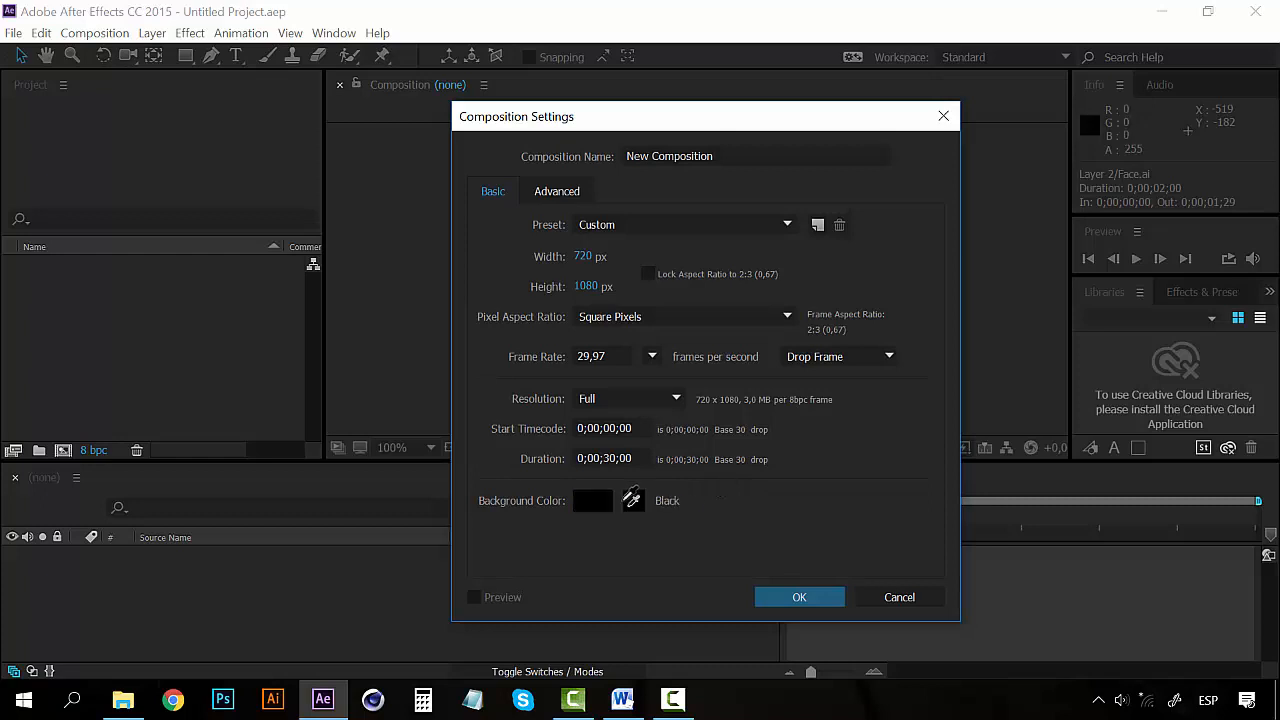
pyautogui.click(623, 497)
pyautogui.click(605, 500)
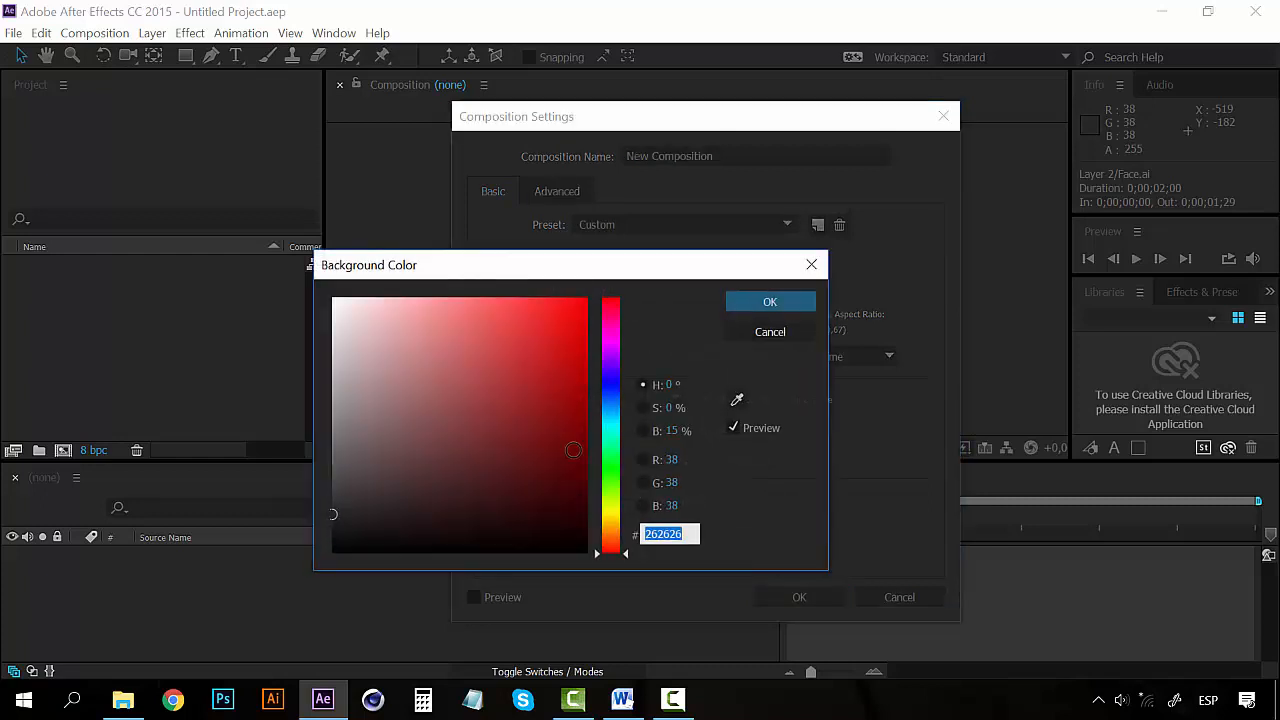
pyautogui.moveTo(540, 512); pyautogui.dragTo(257, 583)
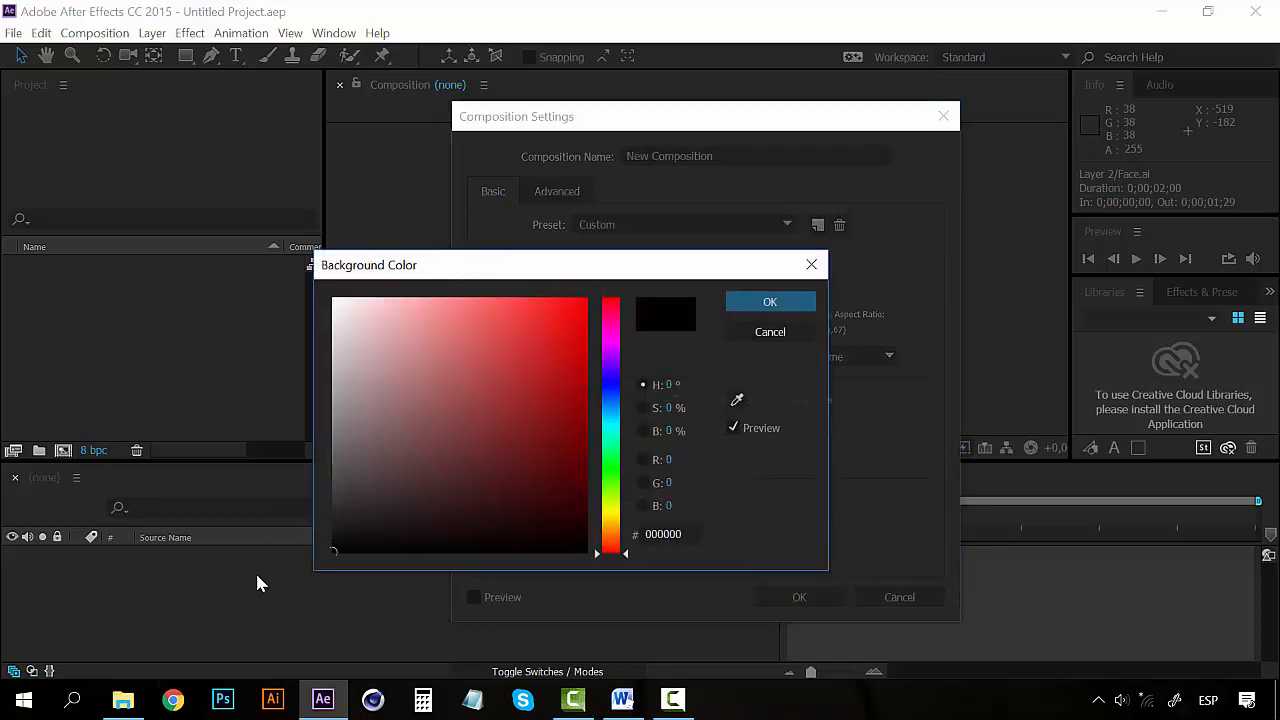
pyautogui.click(804, 301)
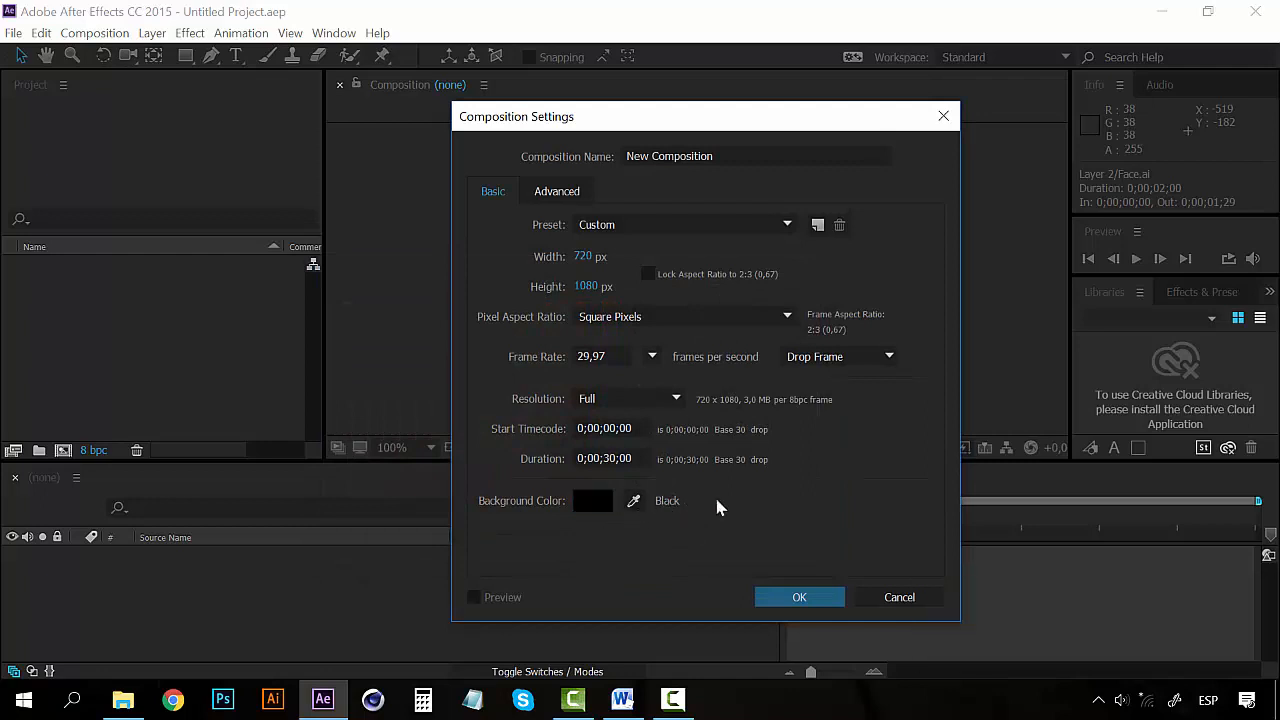
pyautogui.click(795, 599)
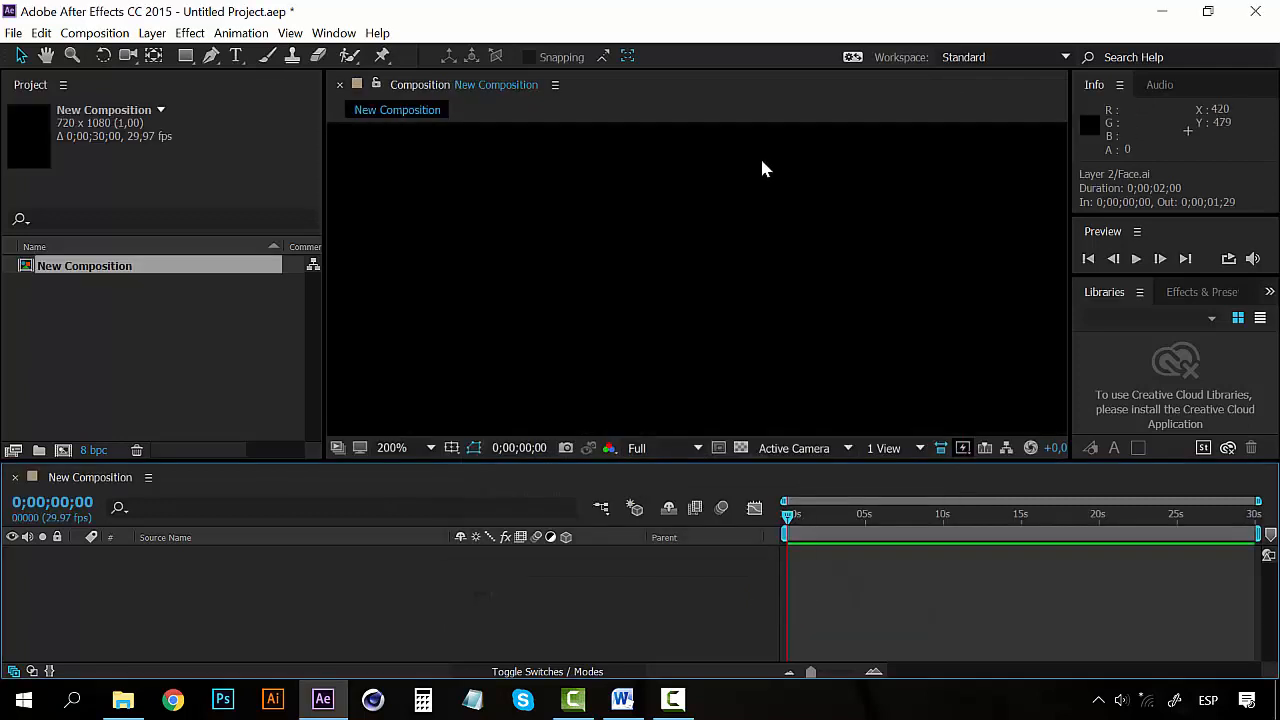
# - Examine the new composition's frame at different magnifications and its entry among the project items
pyautogui.scroll(-1, 666, 271)
pyautogui.scroll(1, 726, 283)
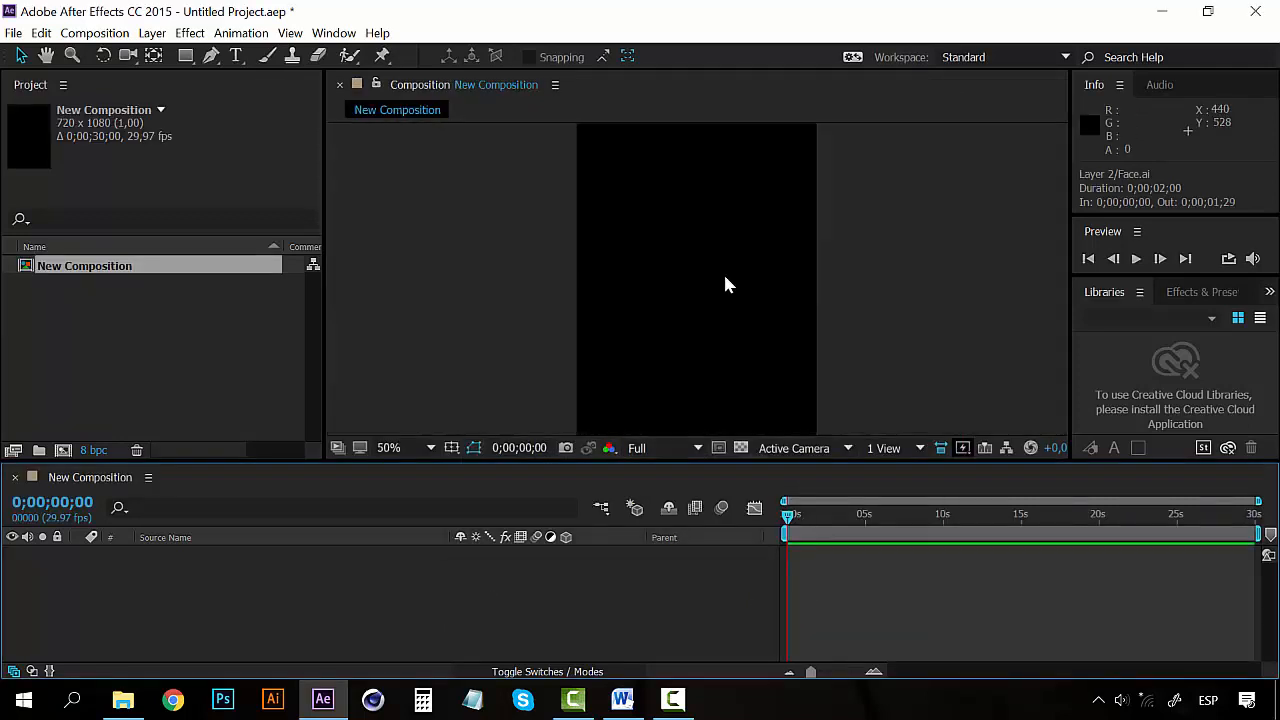
pyautogui.scroll(-2, 728, 288)
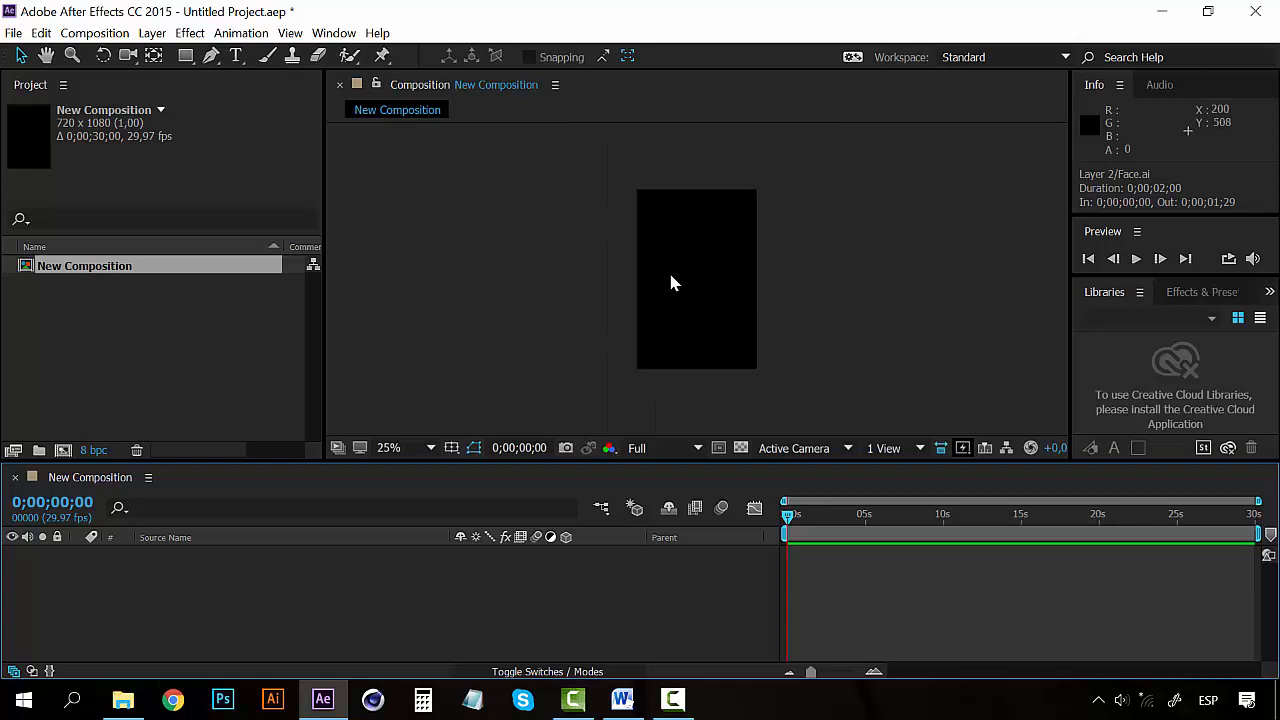
pyautogui.scroll(1, 672, 276)
pyautogui.scroll(-1, 681, 236)
pyautogui.scroll(2, 692, 311)
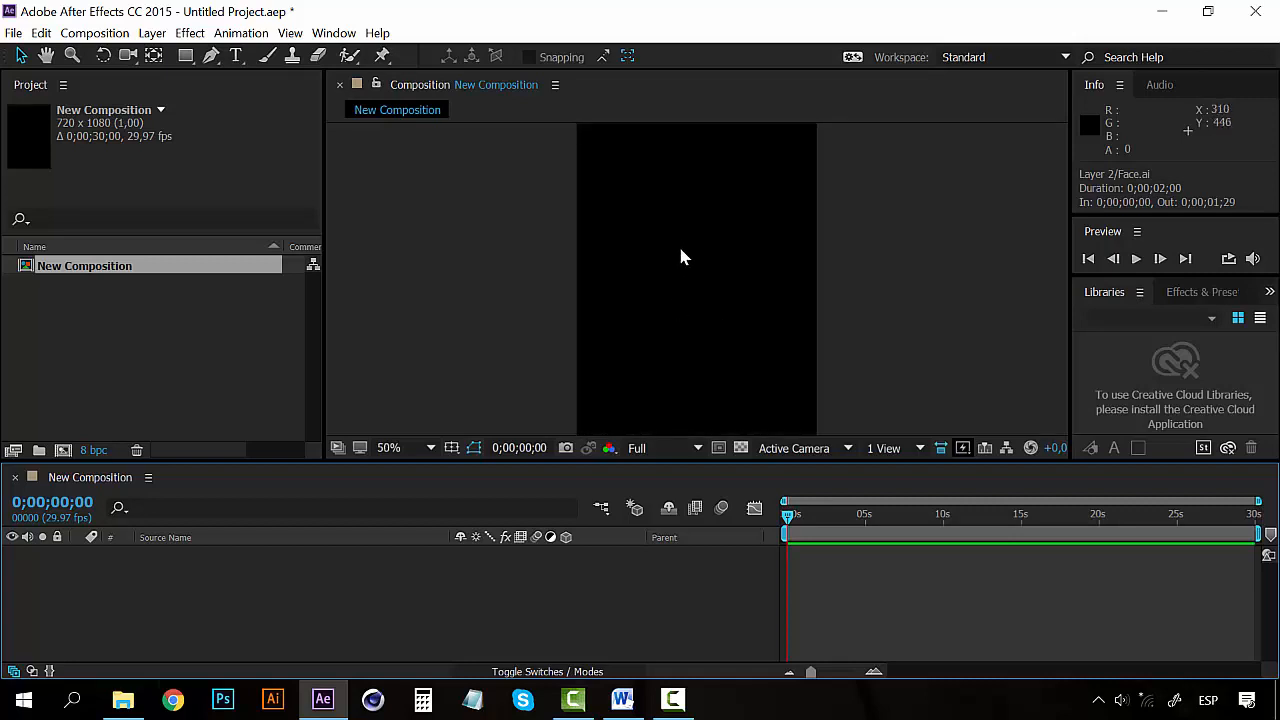
pyautogui.scroll(-2, 680, 258)
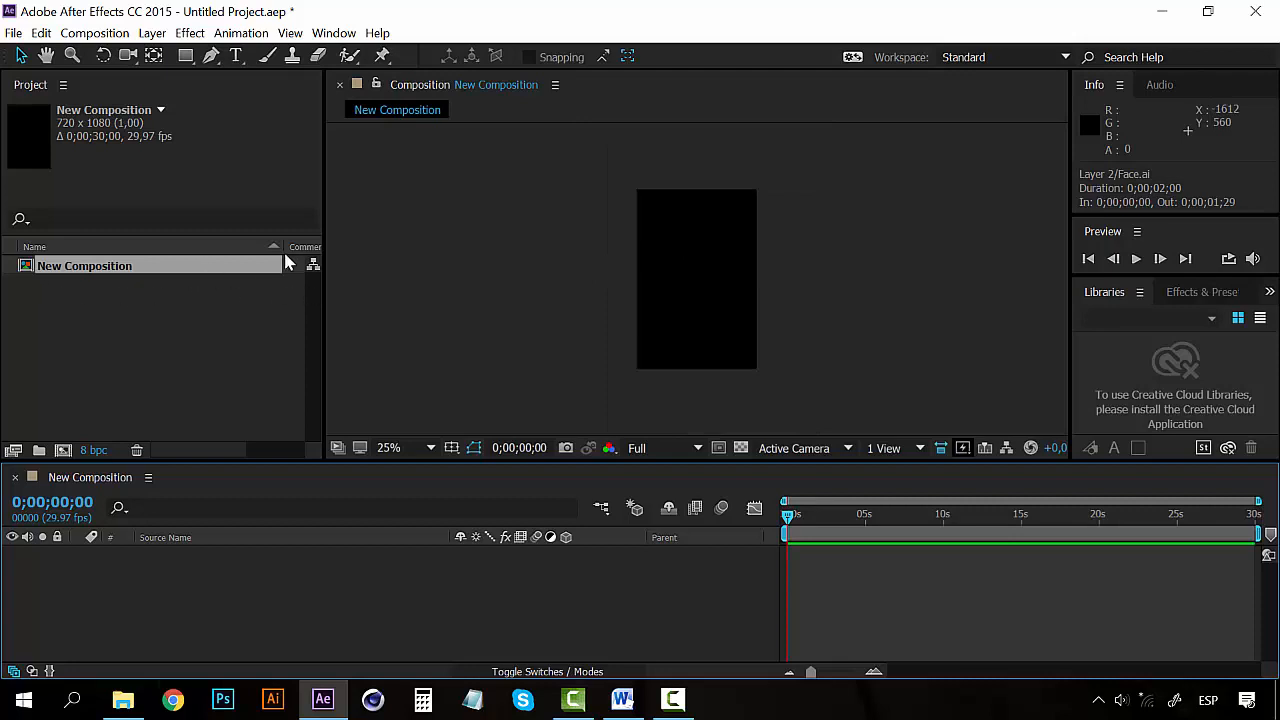
pyautogui.click(74, 323)
pyautogui.click(79, 272)
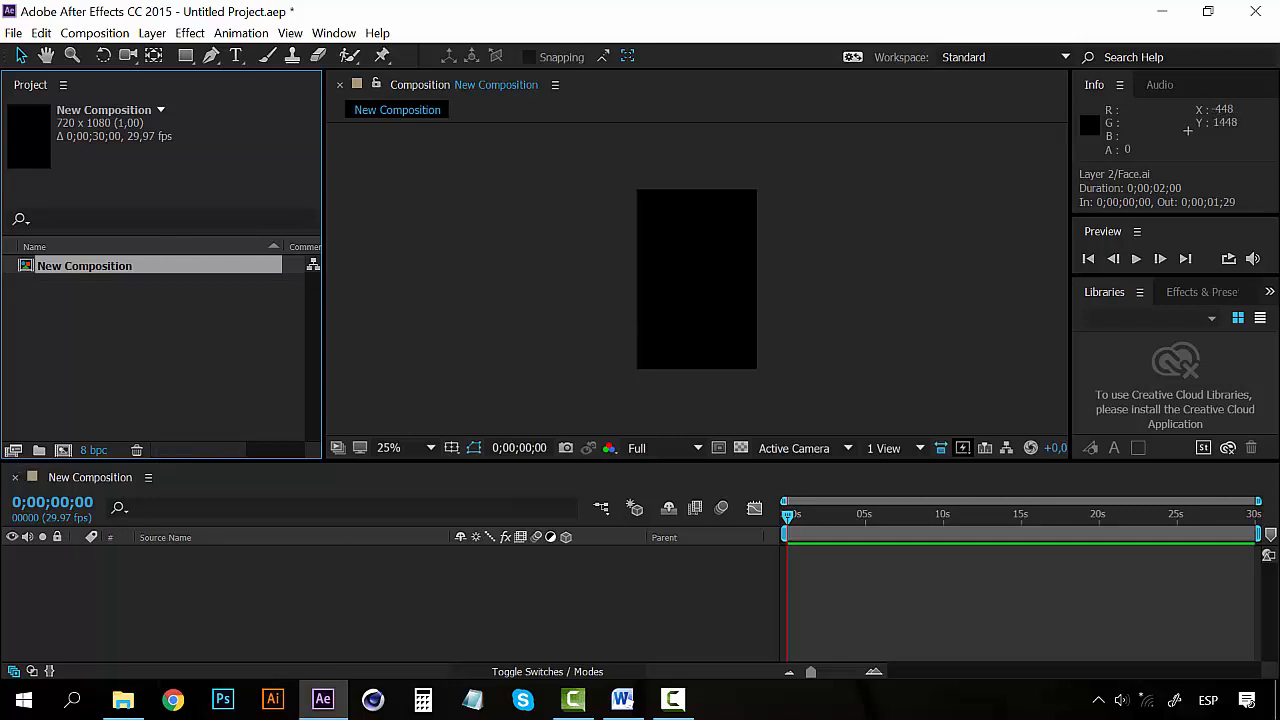
# - Import the Illustrator file Face from the desktop as Composition - Retain Layer Sizes
pyautogui.click(82, 487)
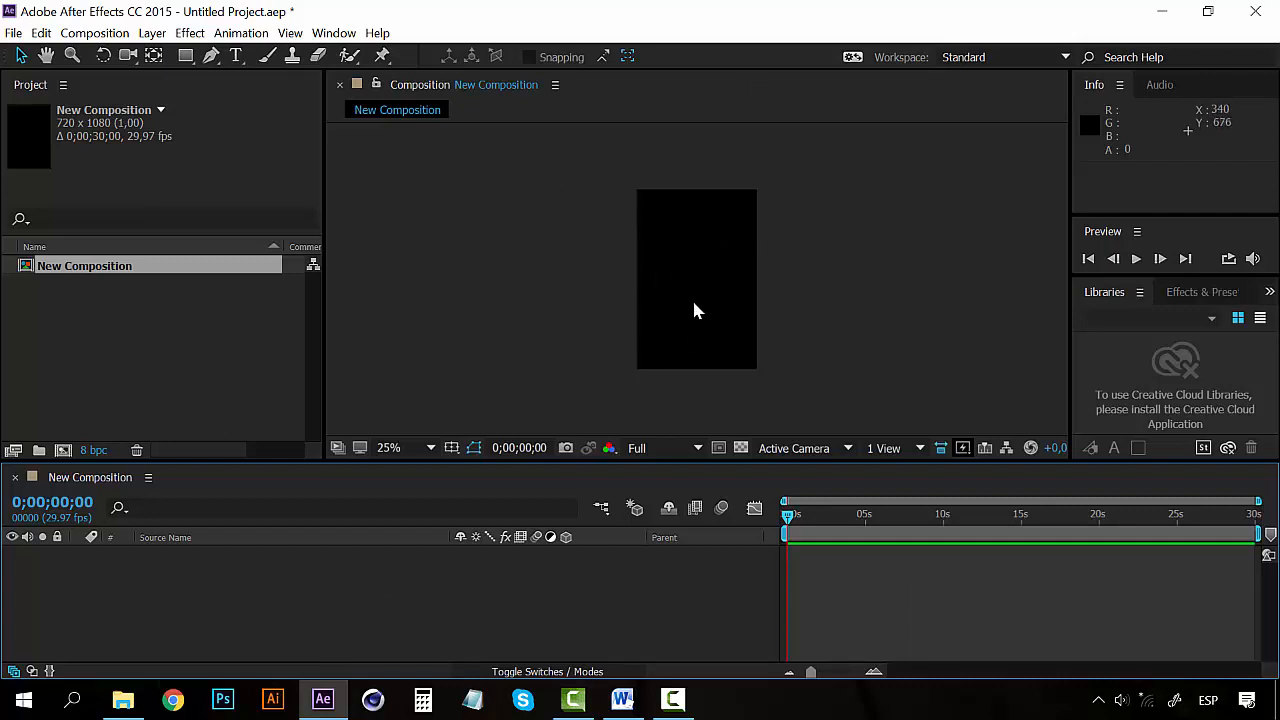
pyautogui.rightClick(84, 344)
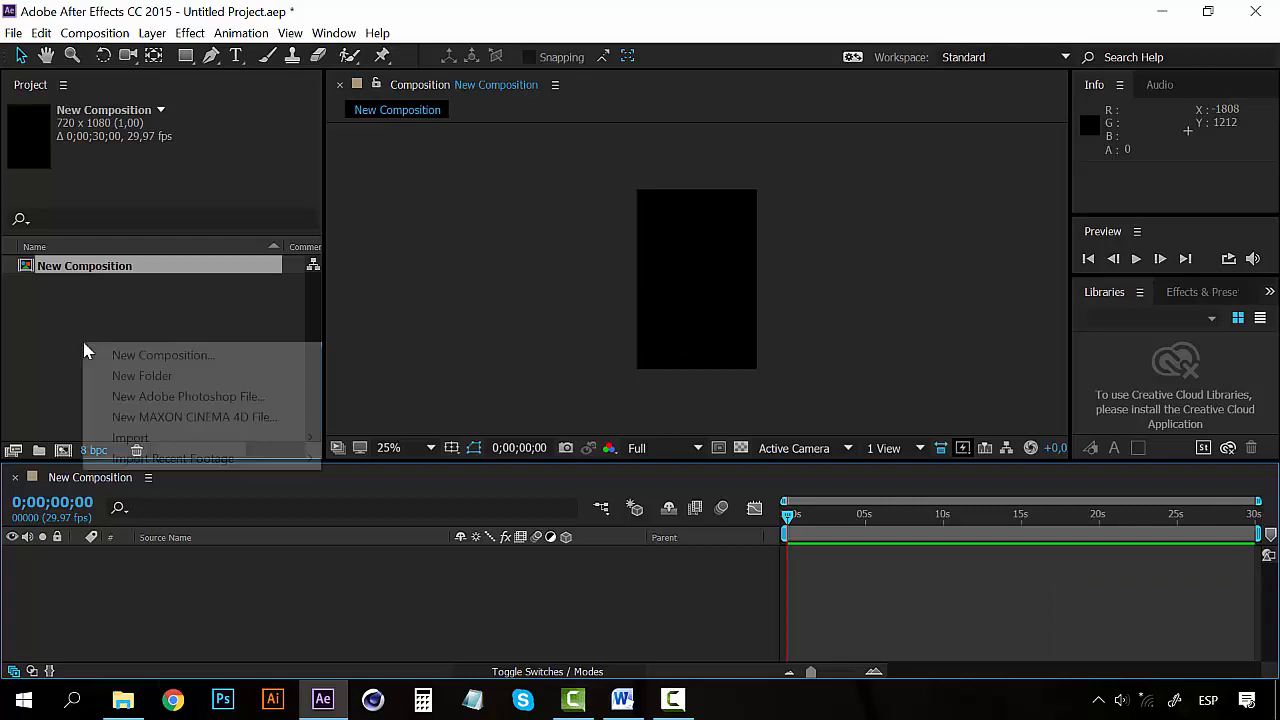
pyautogui.moveTo(215, 440)
pyautogui.click(400, 443)
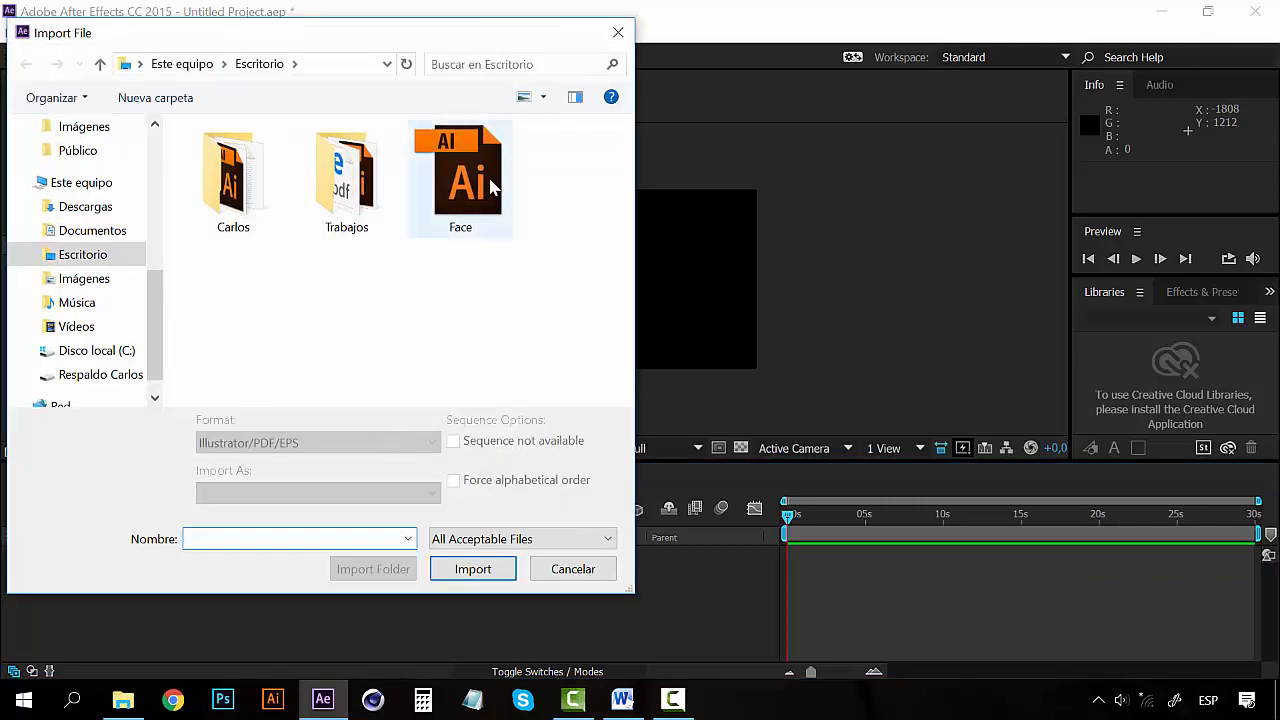
pyautogui.click(490, 185)
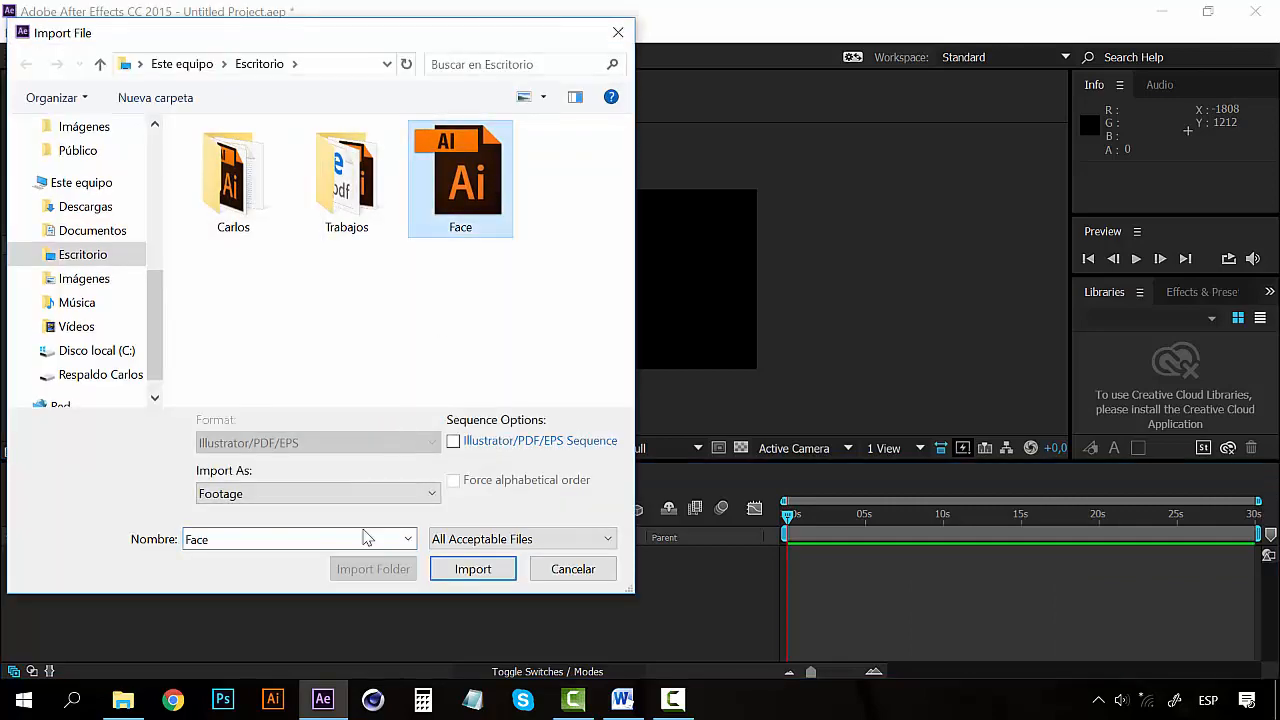
pyautogui.click(414, 492)
pyautogui.click(385, 530)
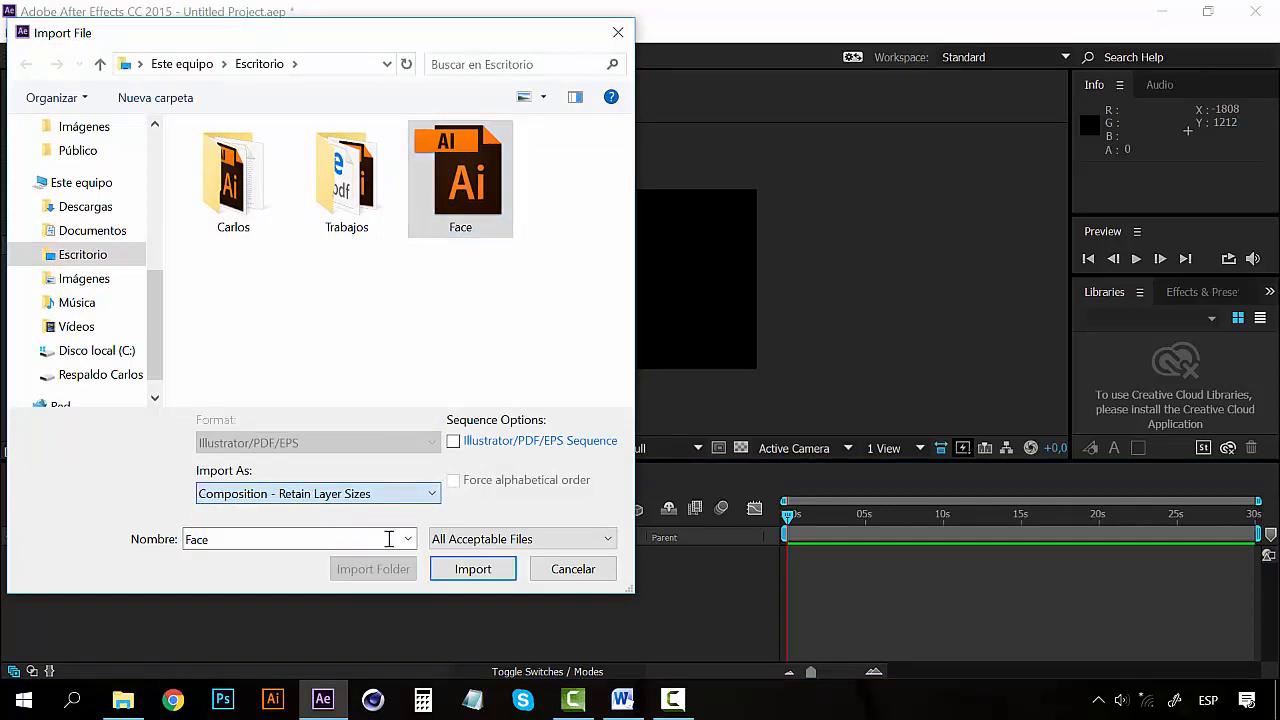
pyautogui.click(468, 569)
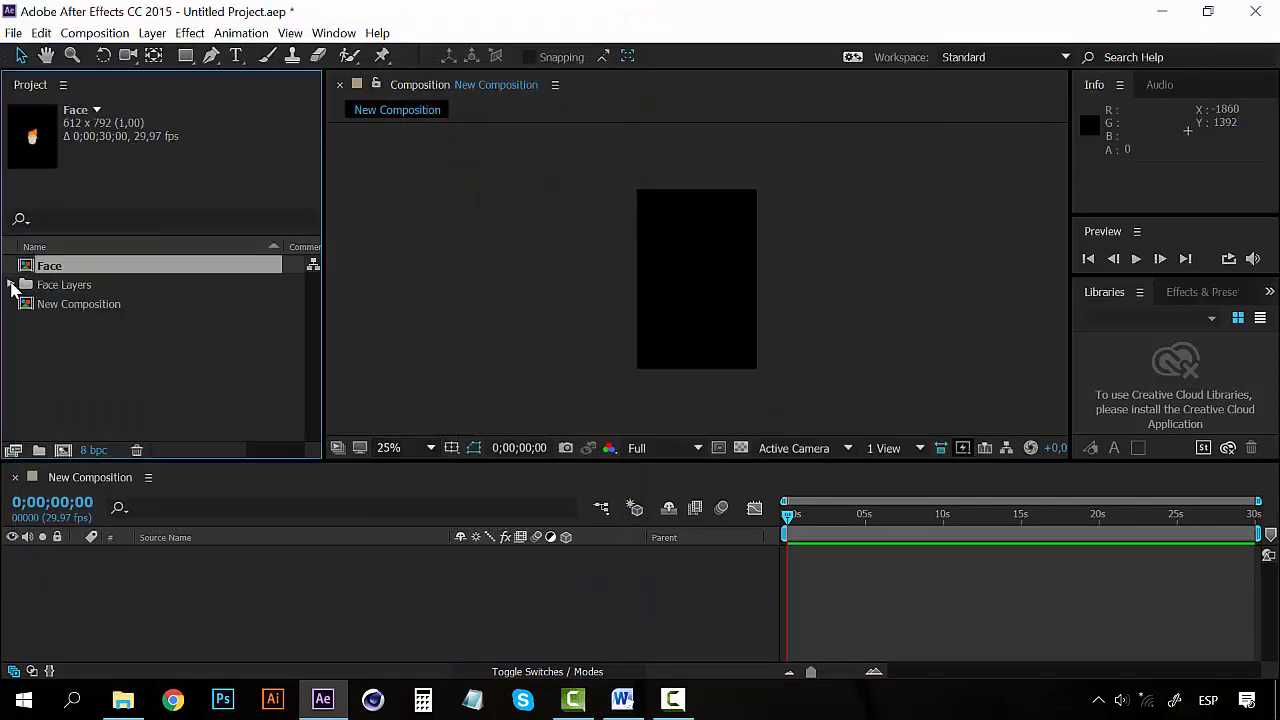
# - Try adding Layer 2 through Layer 9 from the Face Layers folder directly to New Composition, and undo it
pyautogui.click(10, 286)
pyautogui.click(97, 289)
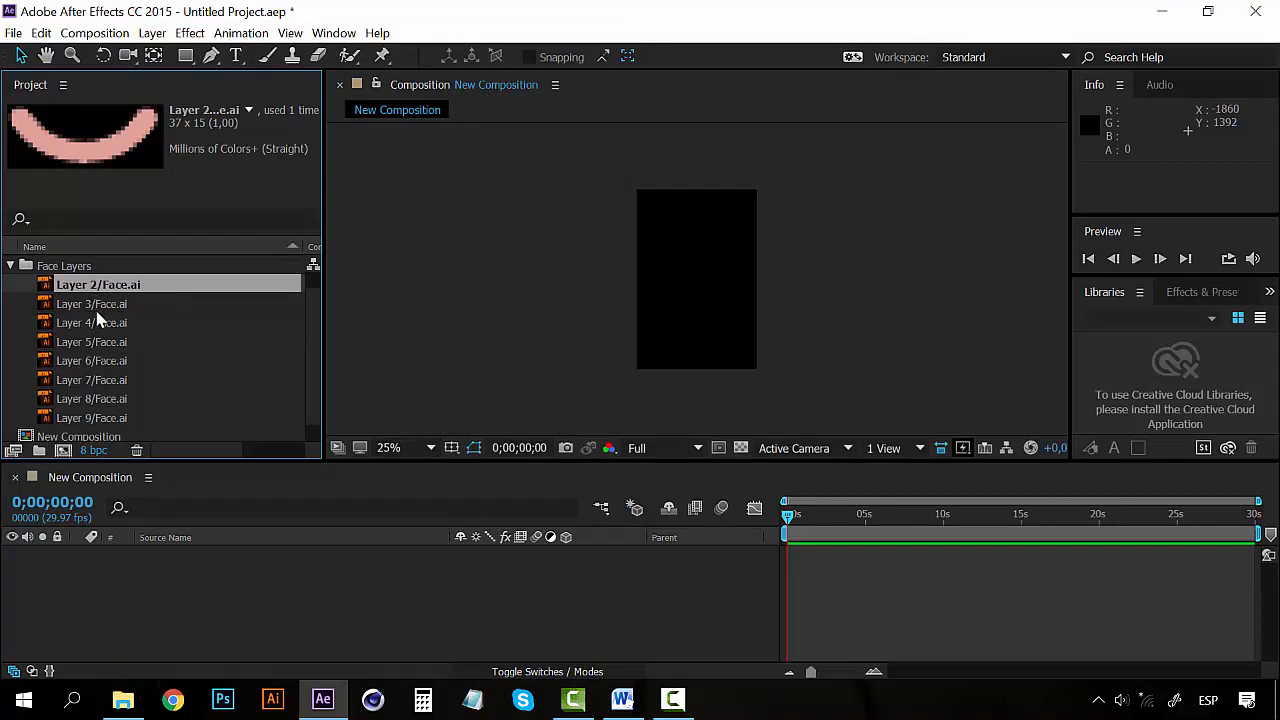
pyautogui.scroll(-1, 120, 400)
pyautogui.keyDown('shift'); pyautogui.click(120, 403); pyautogui.keyUp('shift')
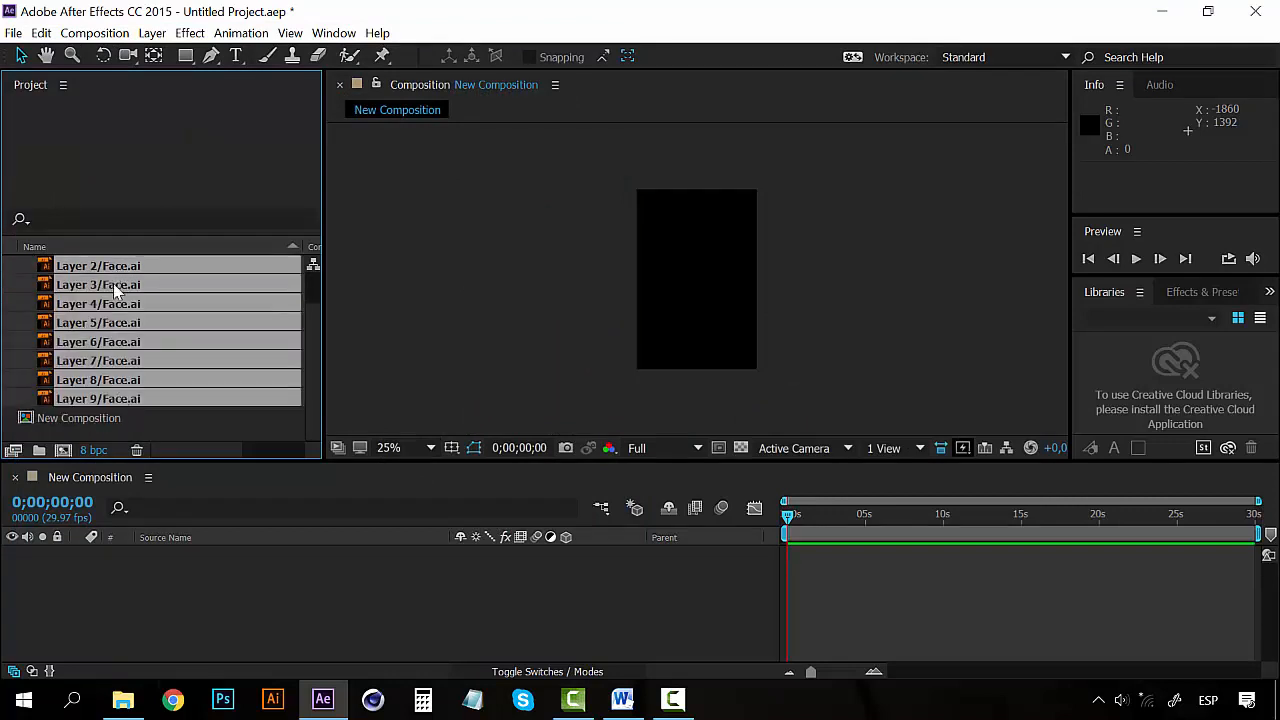
pyautogui.moveTo(113, 283); pyautogui.dragTo(152, 579)
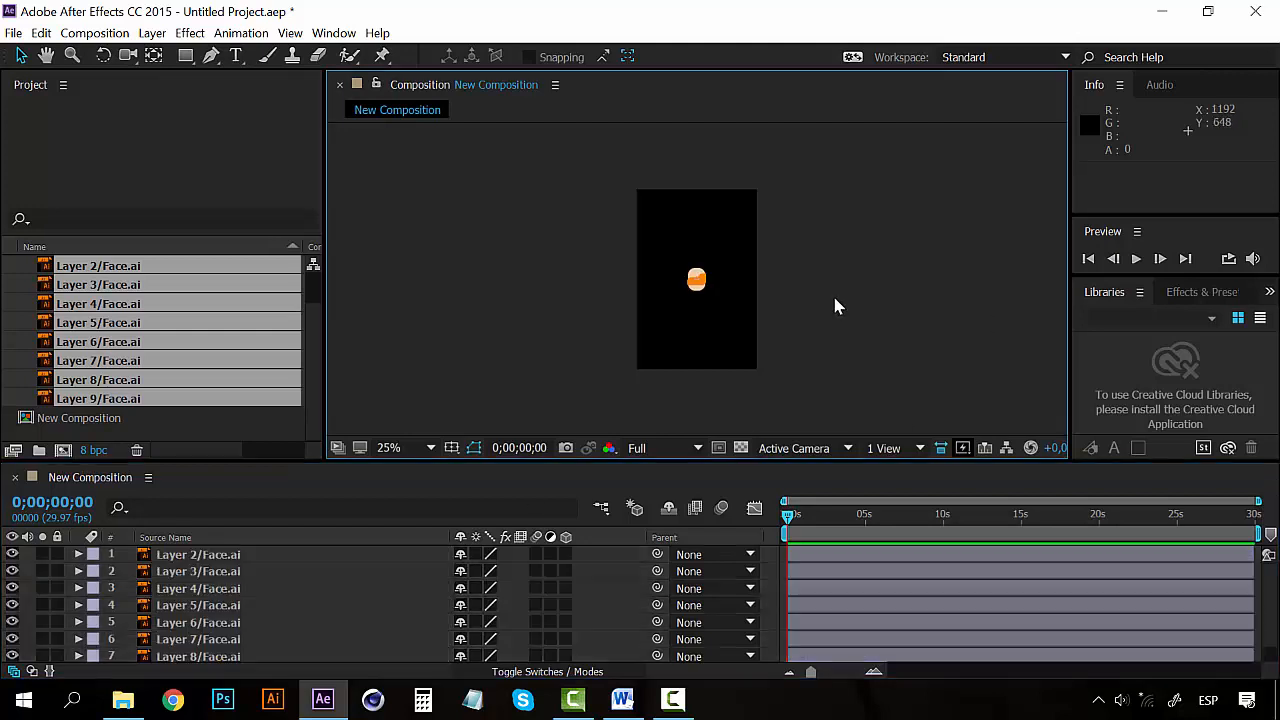
pyautogui.click(223, 562)
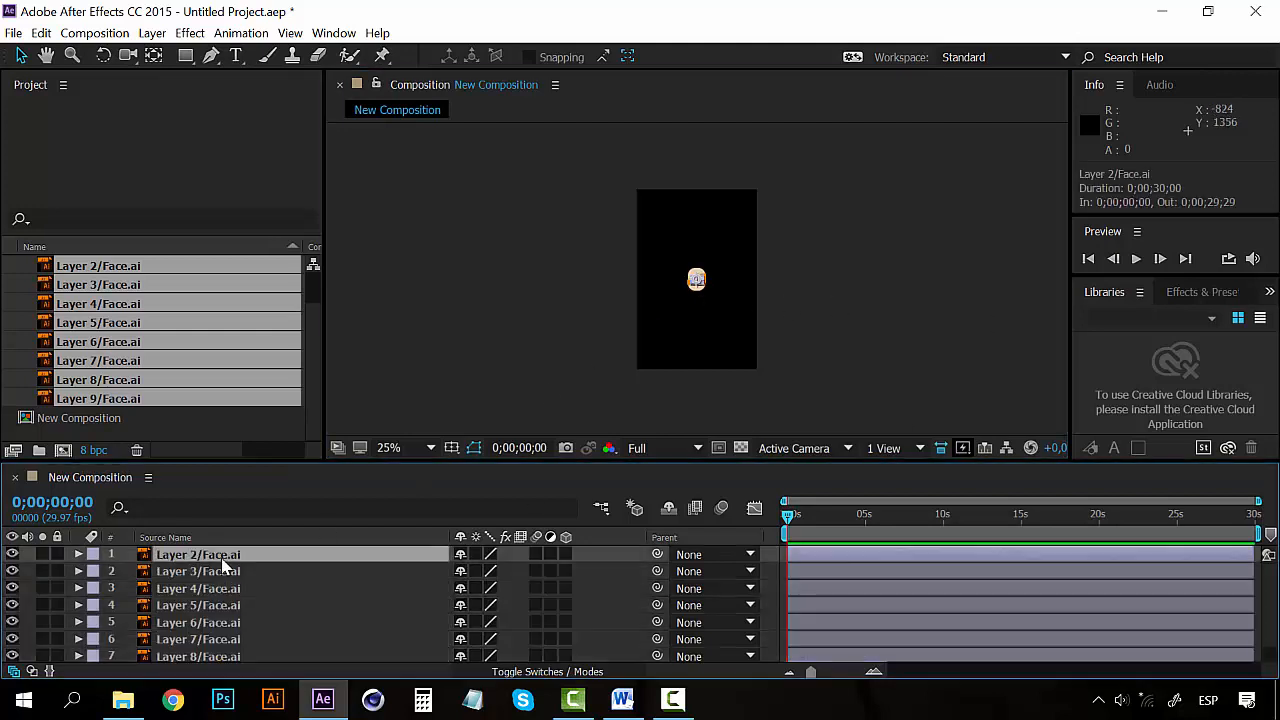
pyautogui.hotkey('ctrl', 'z')
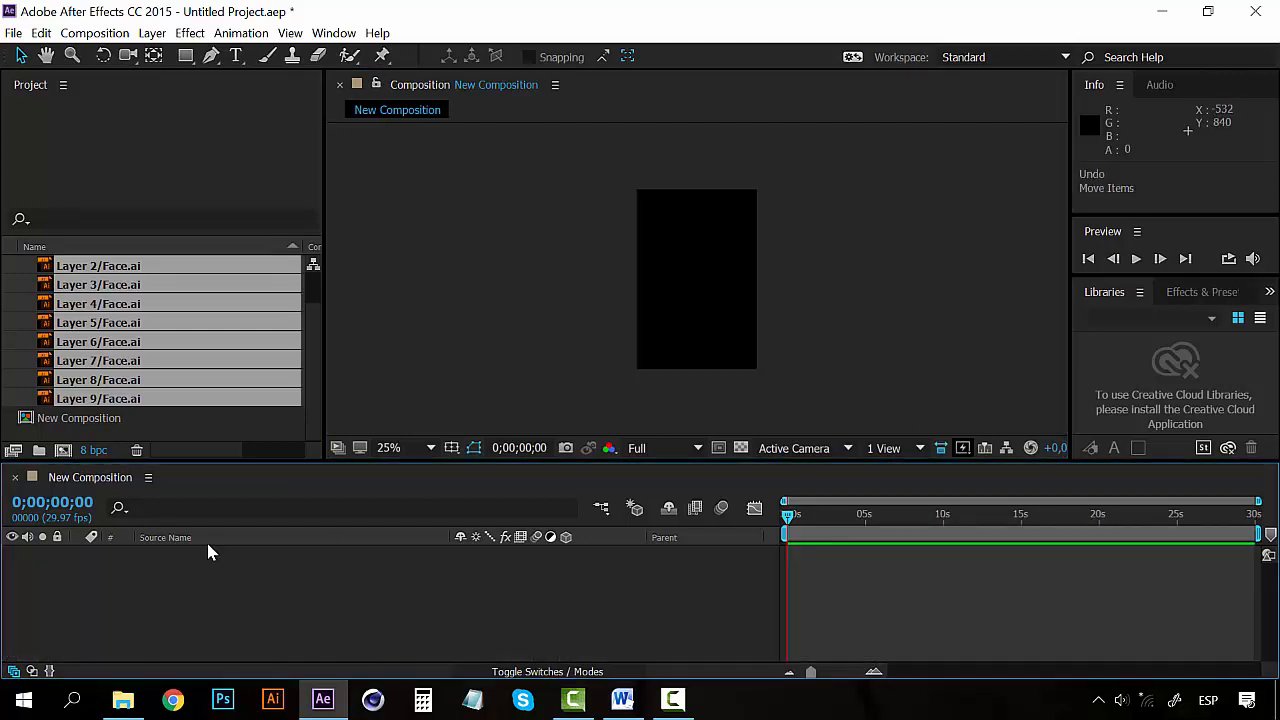
# - Collapse the Face Layers folder, reverse the project items' name sorting, and add the Face composition to New Composition's timeline
pyautogui.scroll(1, 110, 410)
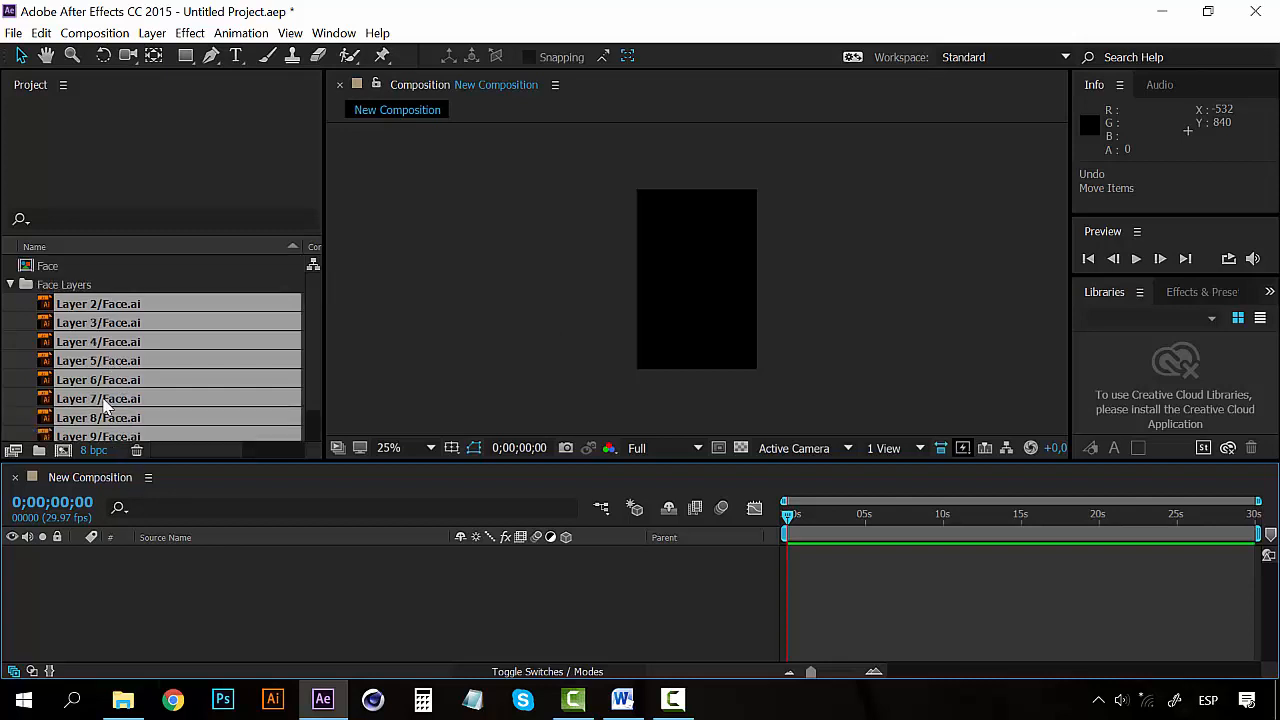
pyautogui.click(10, 285)
pyautogui.click(55, 247)
pyautogui.click(60, 305)
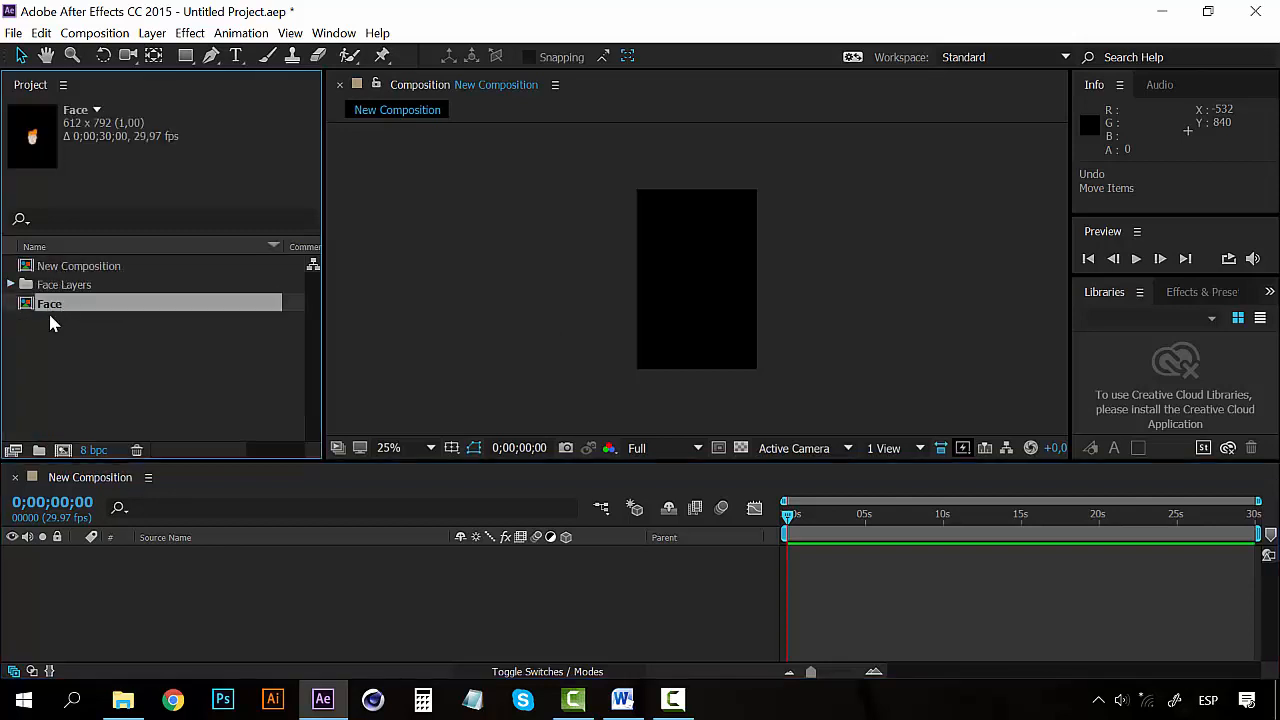
pyautogui.moveTo(49, 320); pyautogui.dragTo(145, 595)
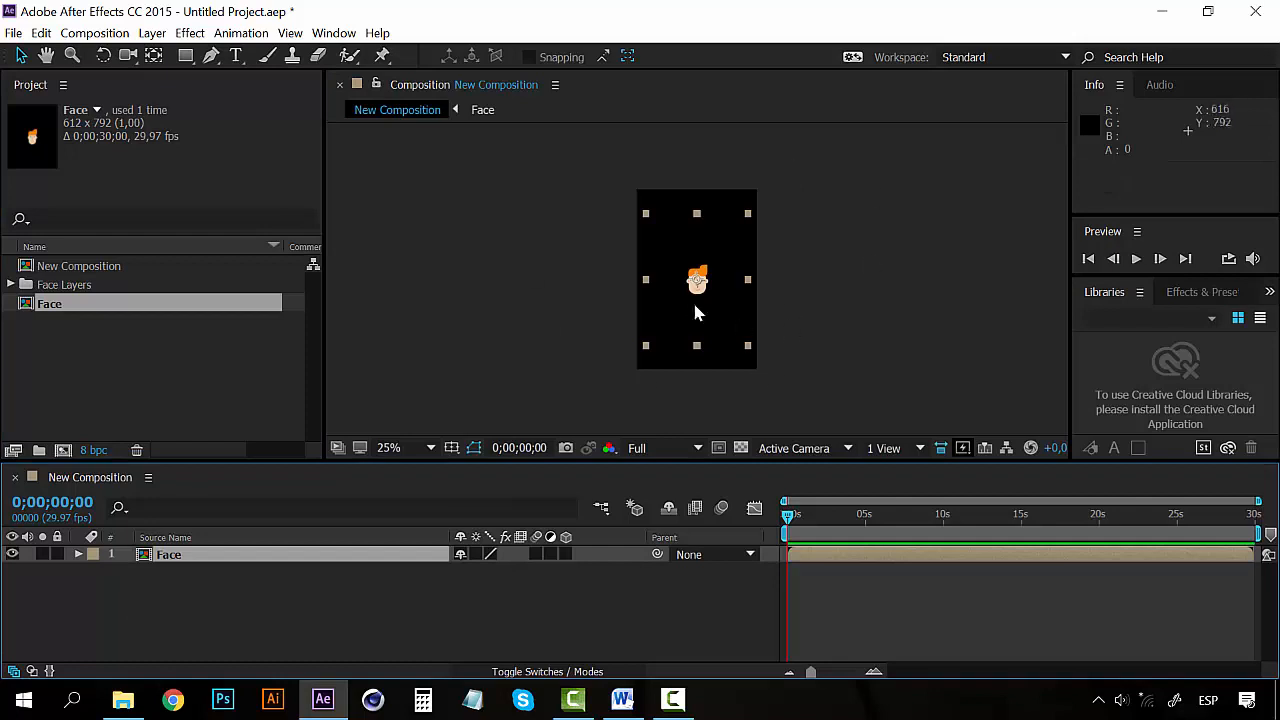
# - Cut all layers, Layer 2 through Layer 9, out of the nested Face composition
pyautogui.doubleClick(180, 555)
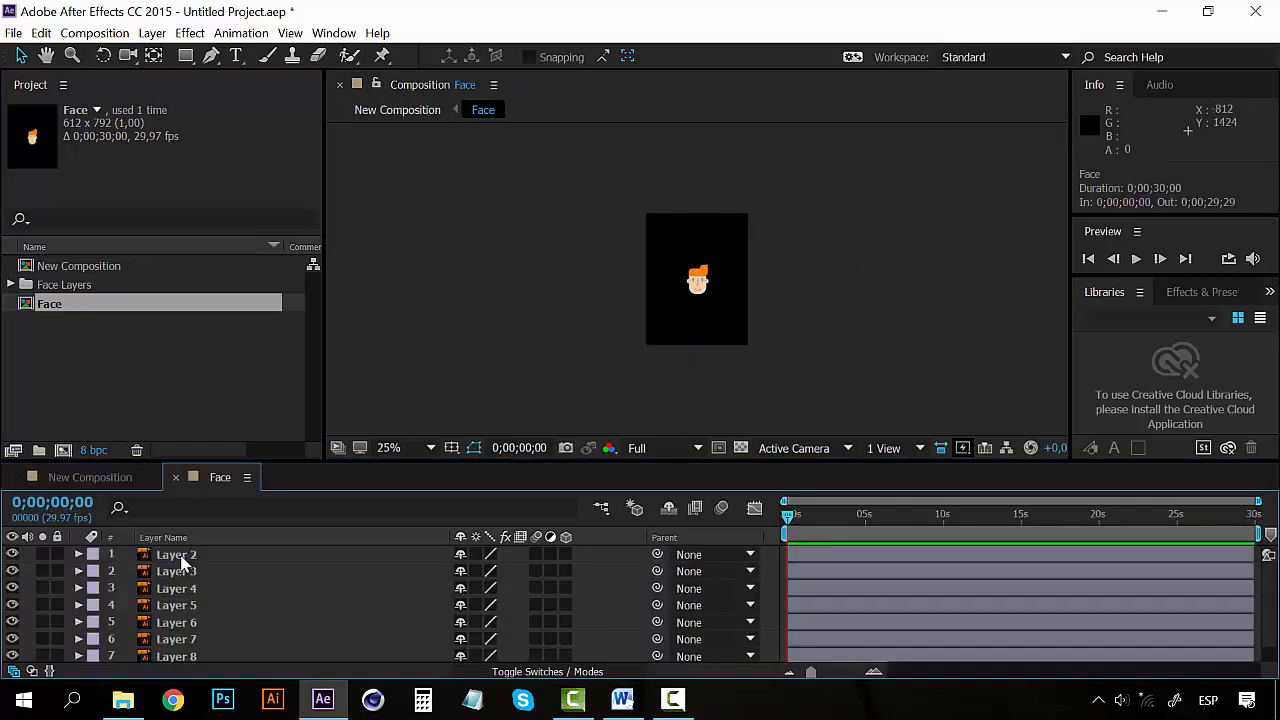
pyautogui.click(181, 557)
pyautogui.scroll(-1, 186, 572)
pyautogui.keyDown('shift'); pyautogui.click(179, 651); pyautogui.keyUp('shift')
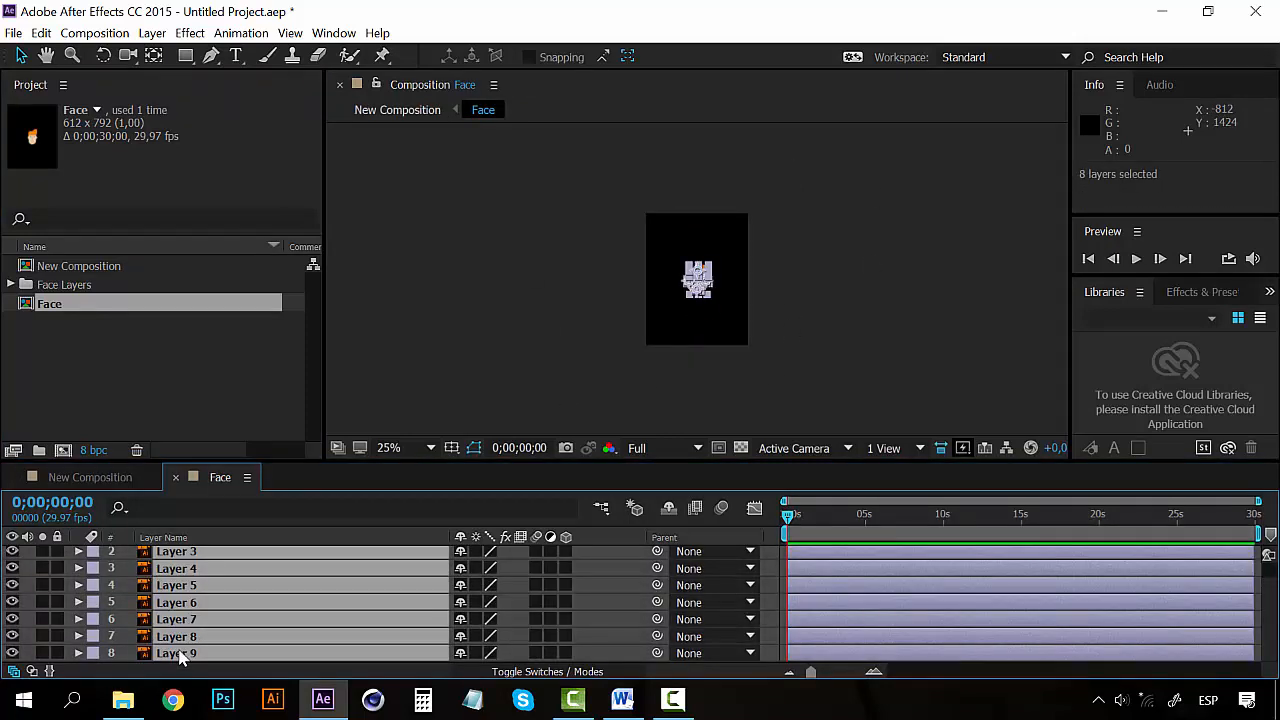
pyautogui.hotkey('ctrl', 'x')
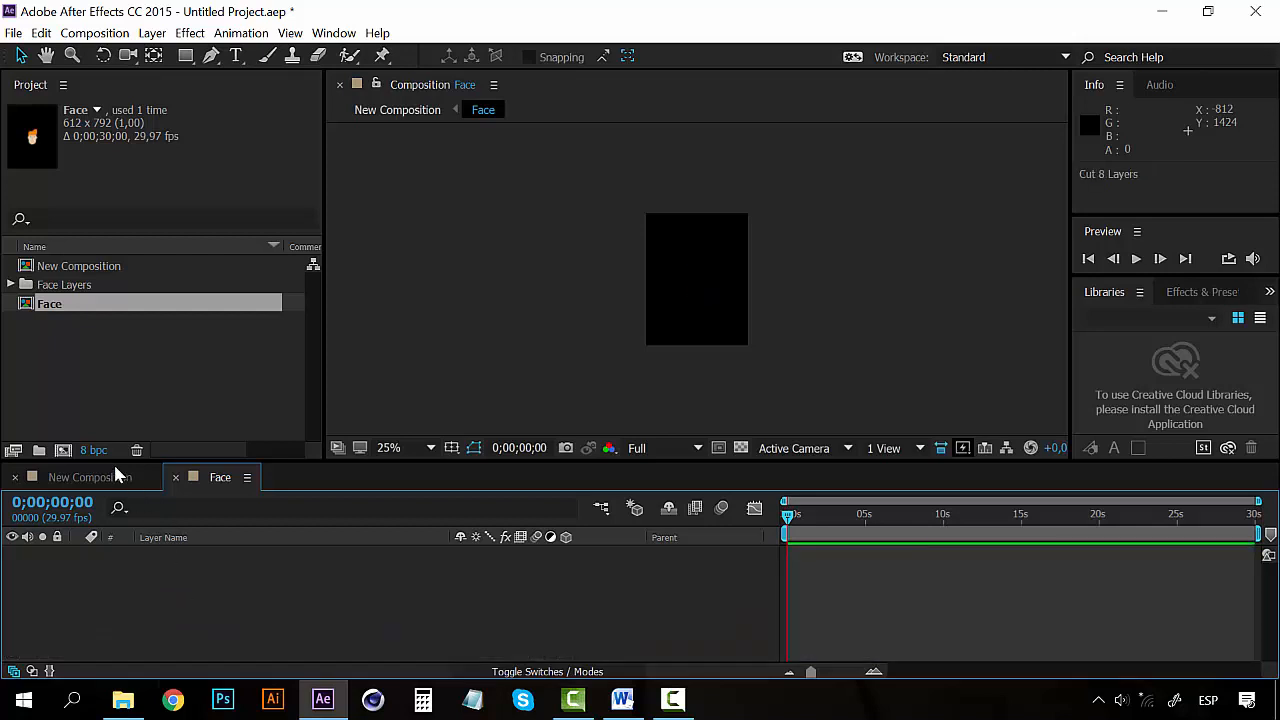
# - Paste the cut face layers into New Composition and delete its nested Face layer
pyautogui.click(116, 475)
pyautogui.click(180, 604)
pyautogui.hotkey('ctrl', 'v')
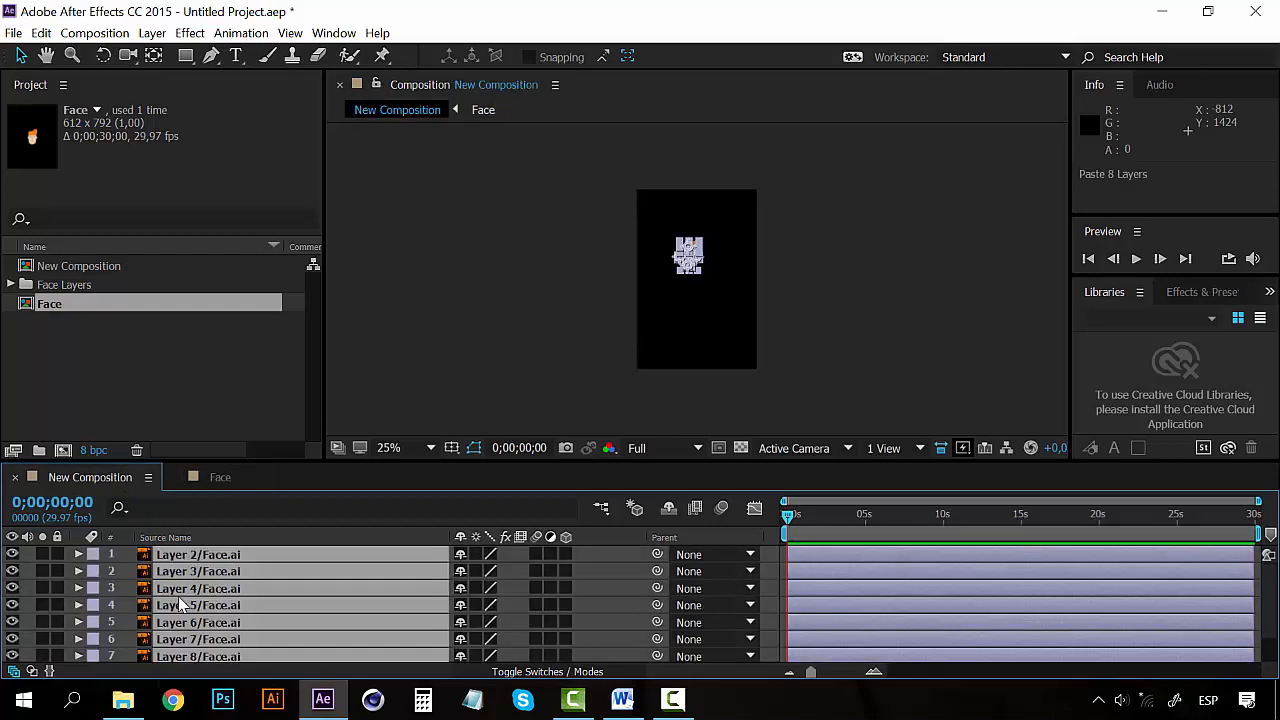
pyautogui.click(805, 315)
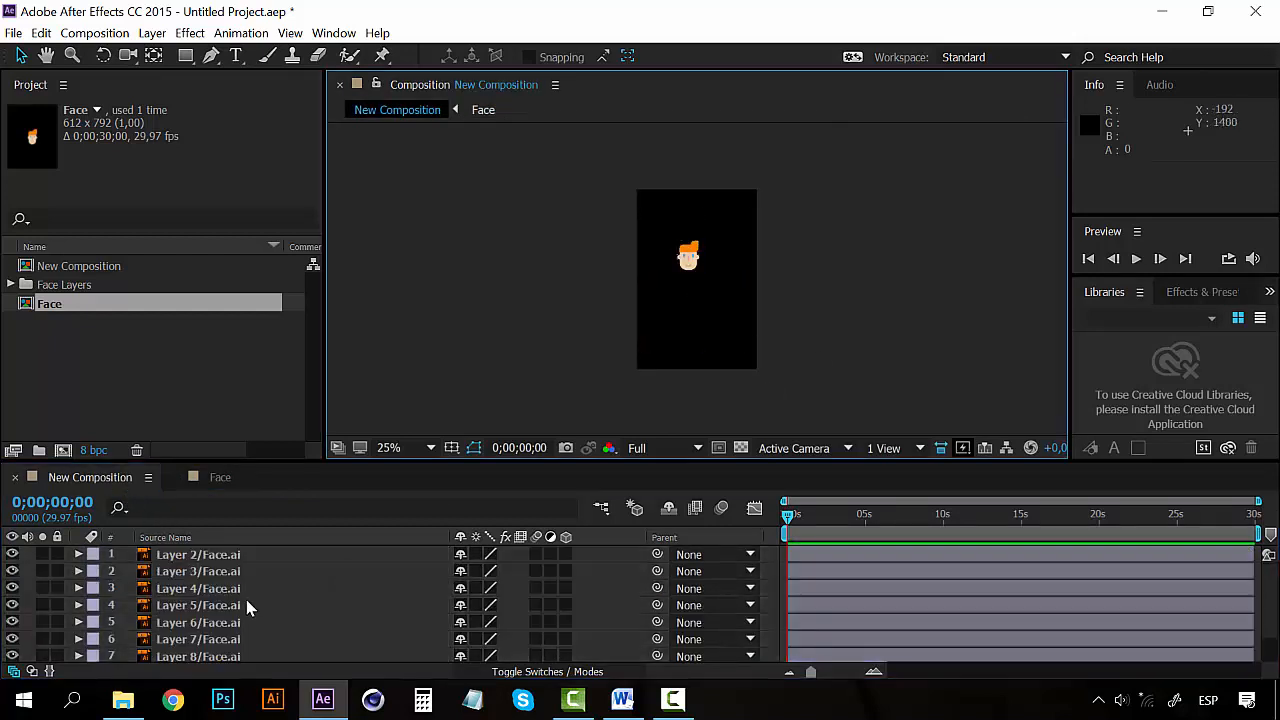
pyautogui.scroll(-1, 246, 599)
pyautogui.click(182, 652)
pyautogui.press('Delete')
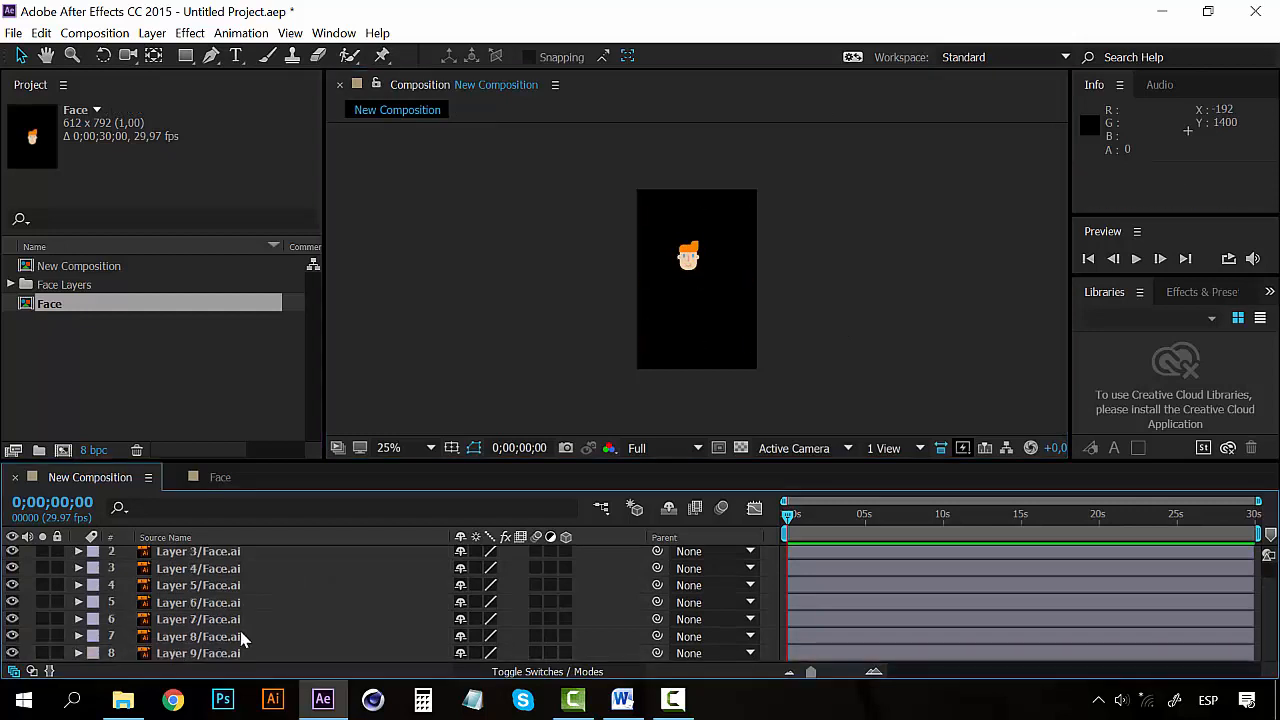
# - Move all eight face layers together by about 42 px in X and 132 px in Y, near the frame's center
pyautogui.click(218, 655)
pyautogui.scroll(1, 218, 657)
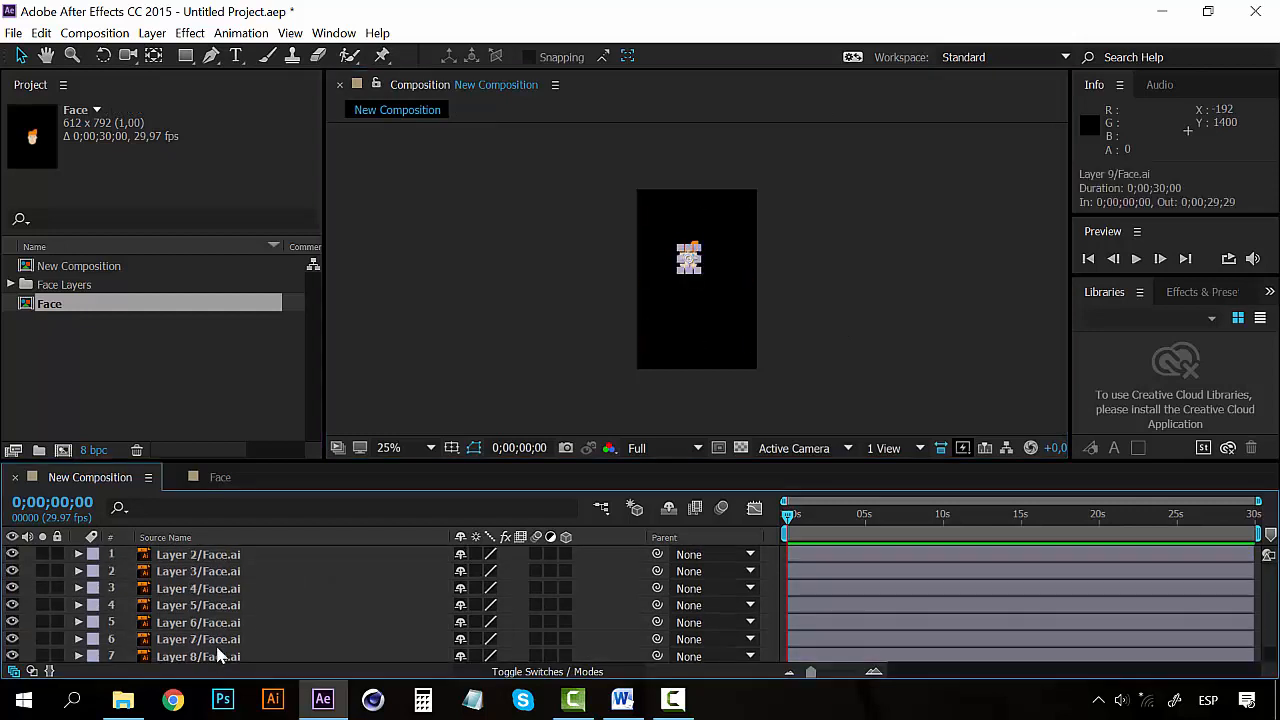
pyautogui.keyDown('shift'); pyautogui.click(230, 556); pyautogui.keyUp('shift')
pyautogui.scroll(4, 678, 275)
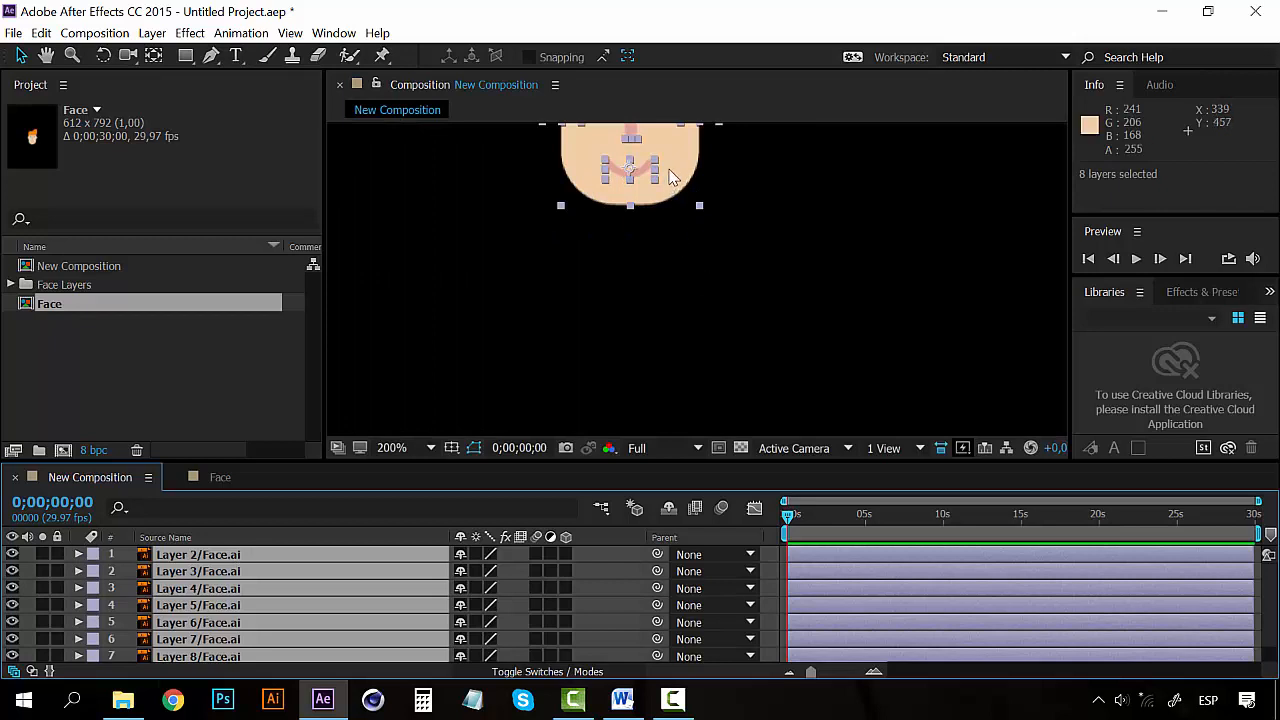
pyautogui.moveTo(677, 181); pyautogui.dragTo(743, 372)
pyautogui.scroll(-6, 714, 312)
pyautogui.scroll(2, 714, 309)
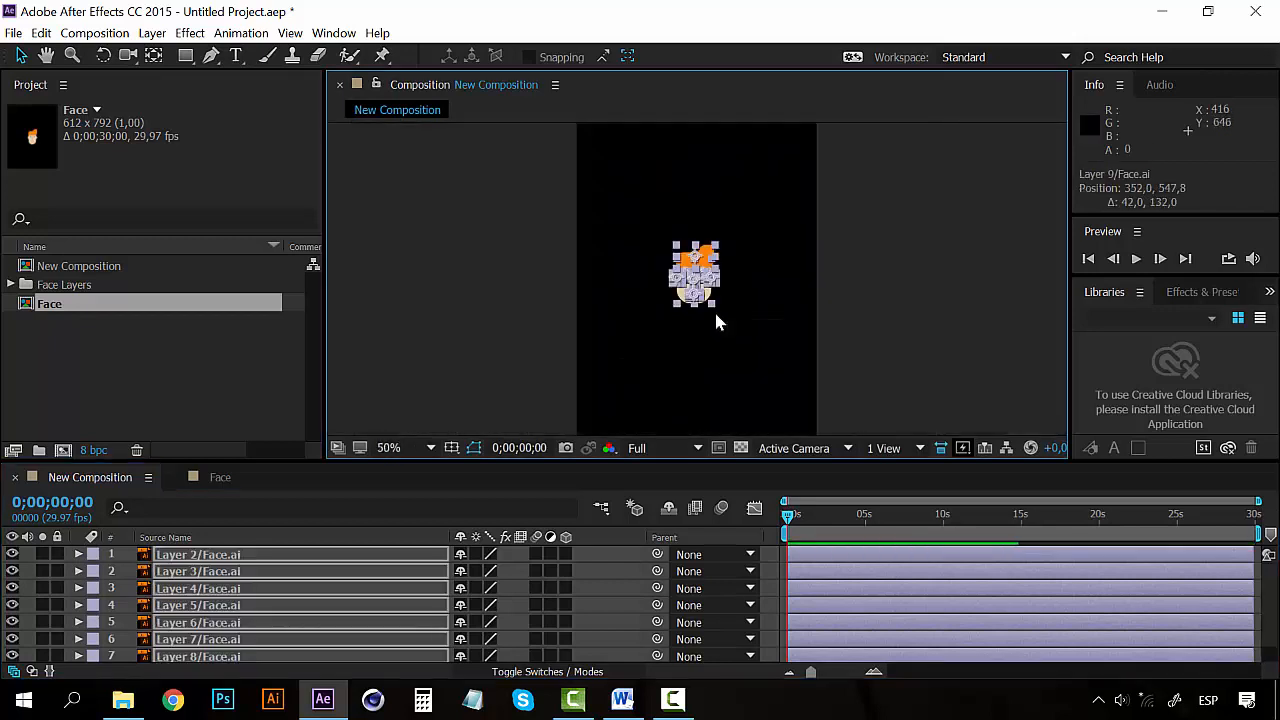
pyautogui.click(982, 350)
pyautogui.click(195, 559)
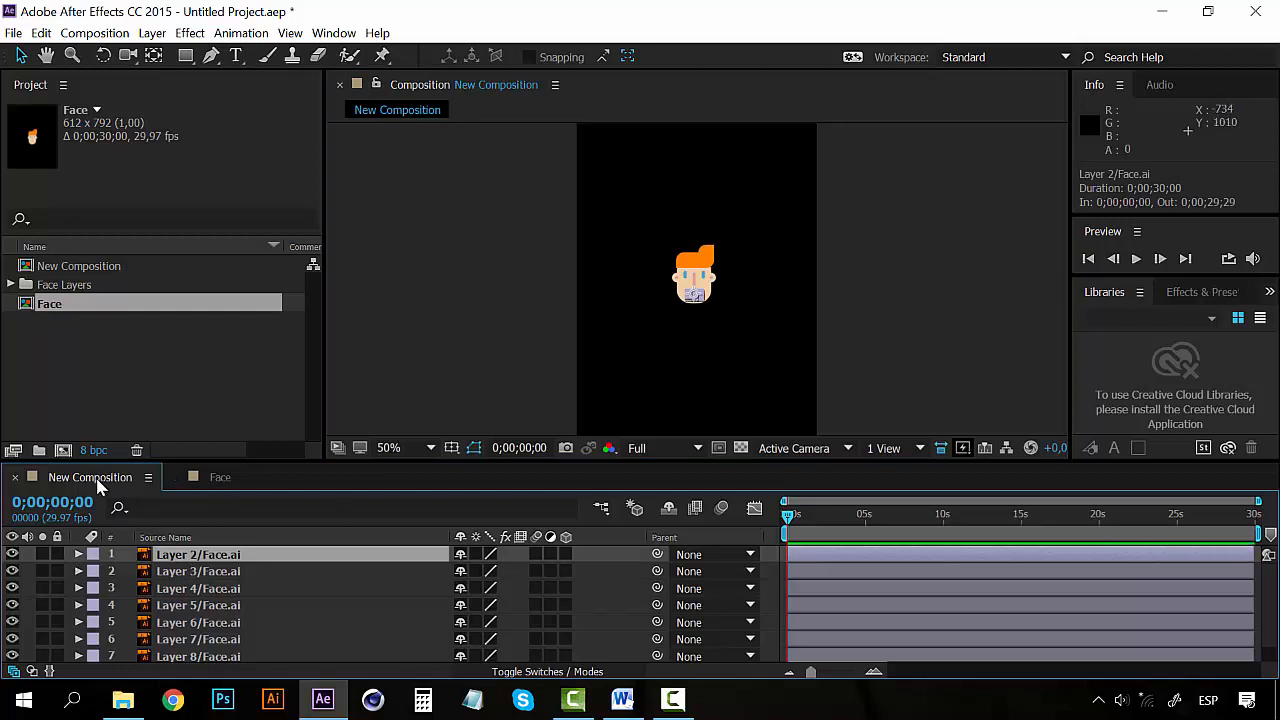
pyautogui.click(42, 268)
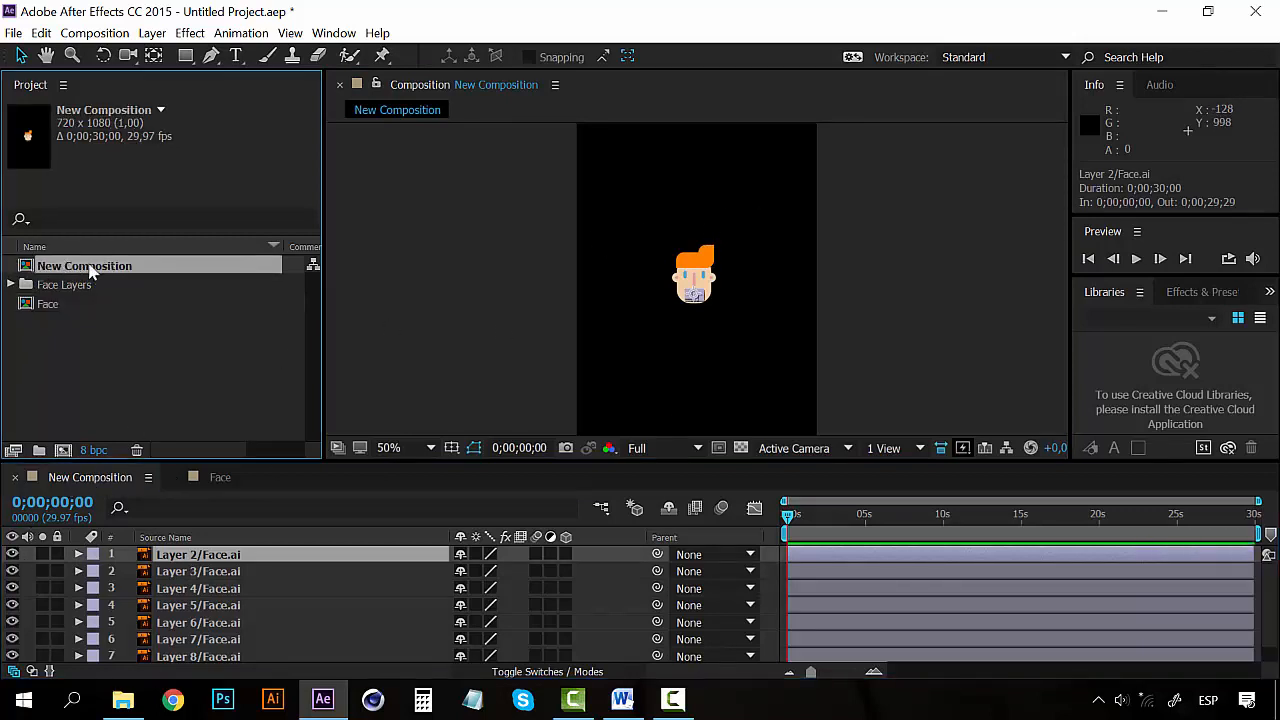
pyautogui.click(100, 340)
pyautogui.click(99, 272)
pyautogui.click(503, 349)
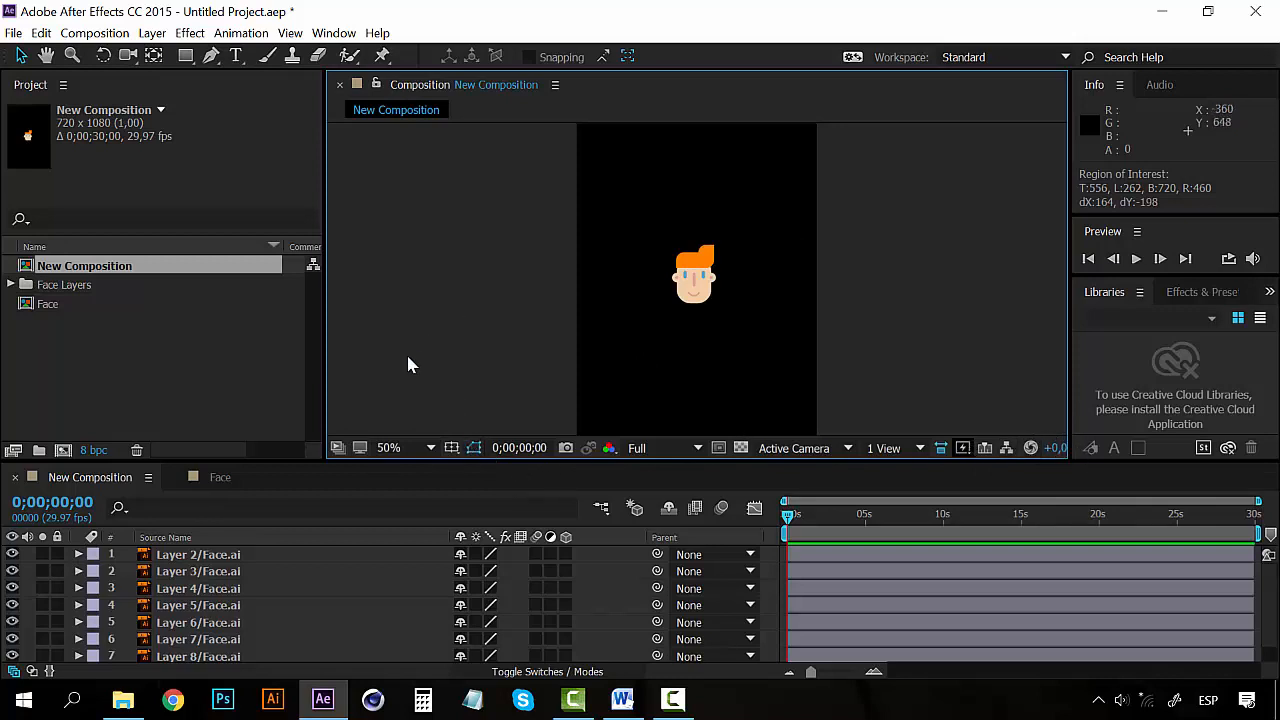
# - Examine the face in the composition view at 200% and 50% magnification, and at closer and wider zoom levels
pyautogui.click(425, 450)
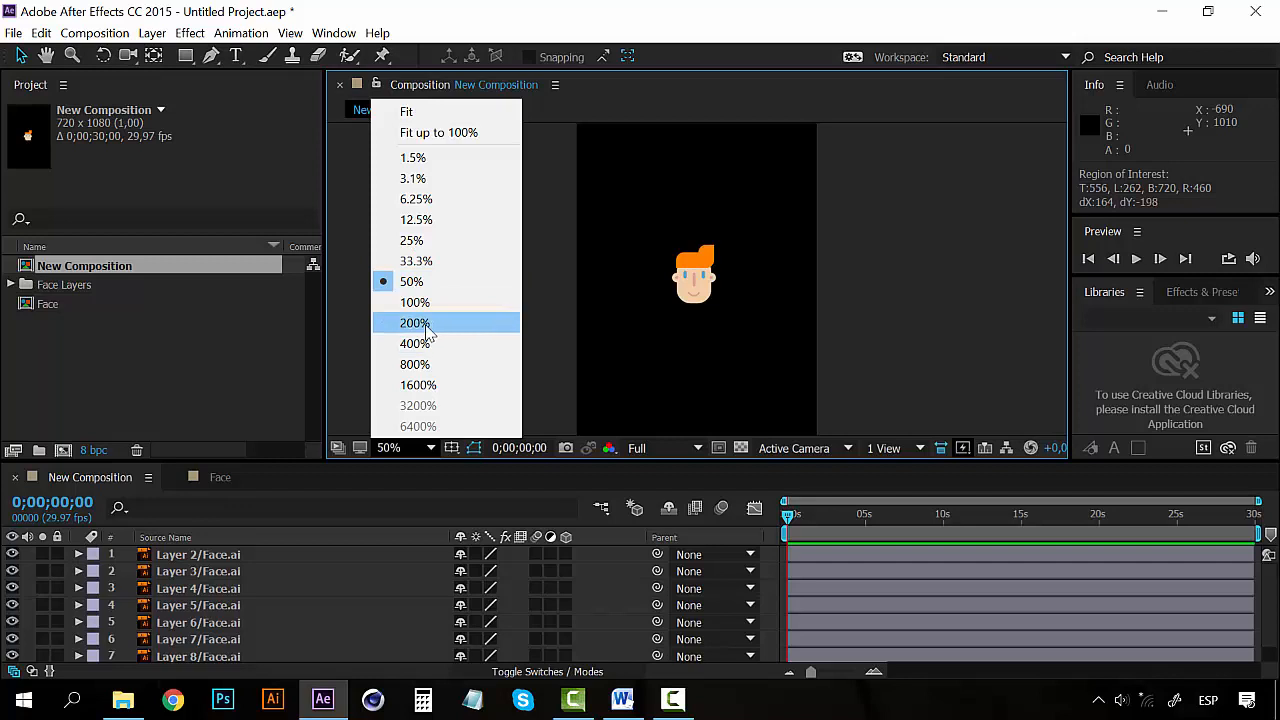
pyautogui.click(425, 325)
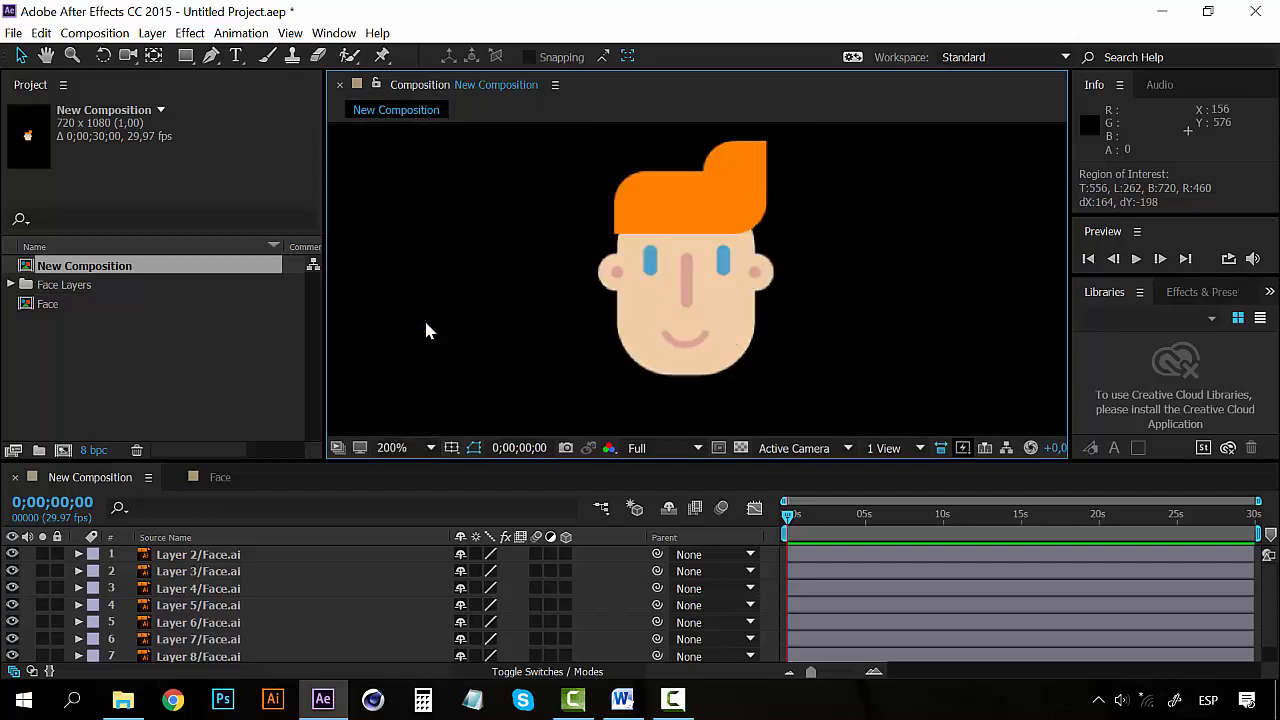
pyautogui.click(428, 450)
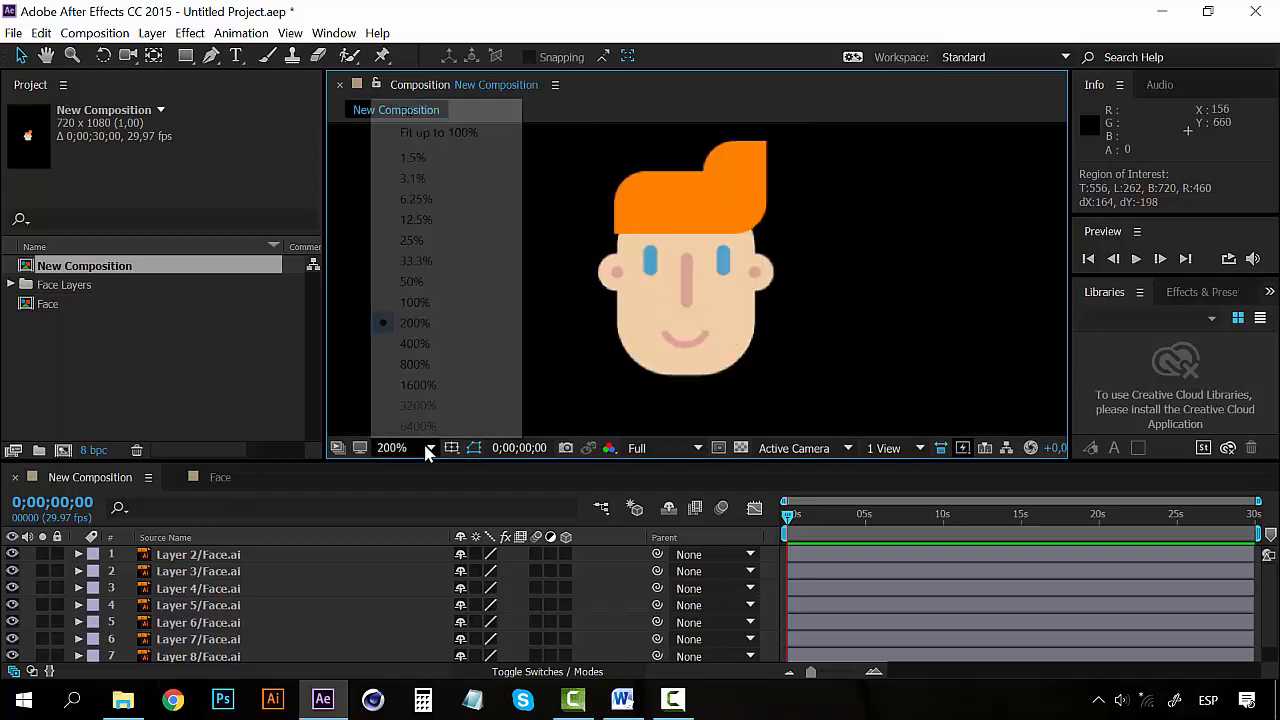
pyautogui.click(437, 288)
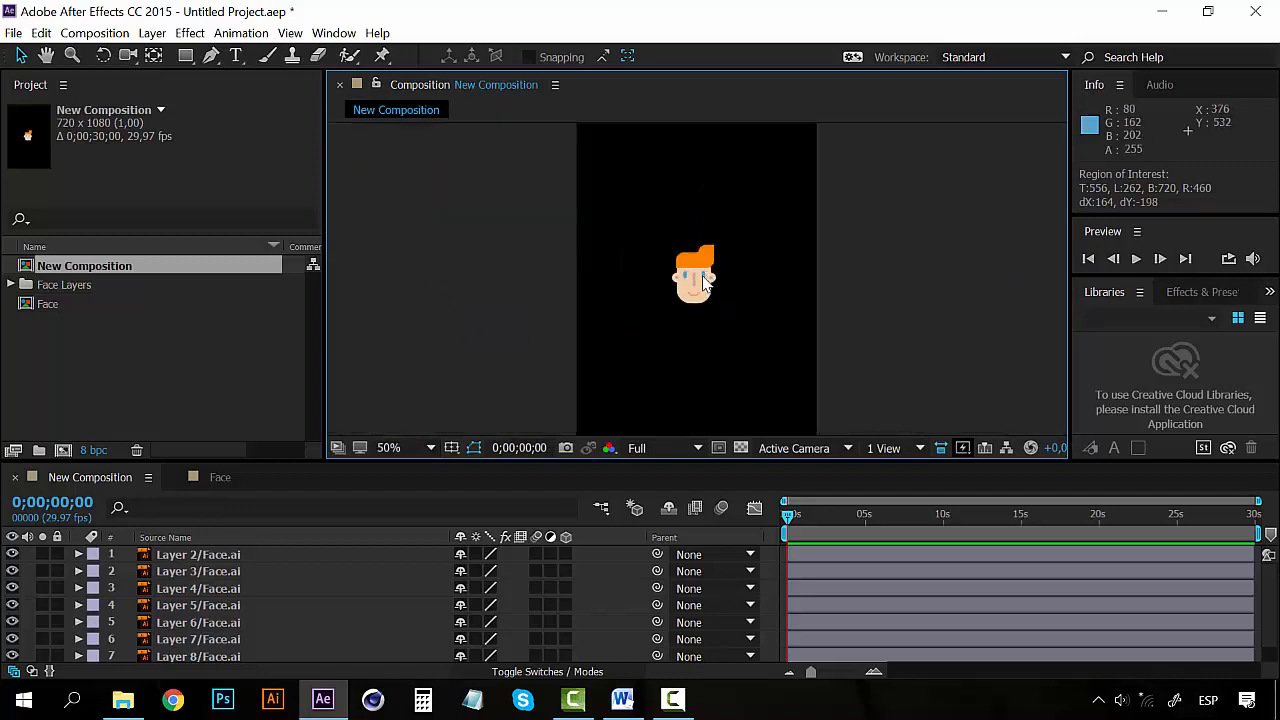
pyautogui.scroll(-1, 715, 280)
pyautogui.scroll(1, 710, 282)
pyautogui.scroll(1, 703, 283)
pyautogui.scroll(-2, 703, 283)
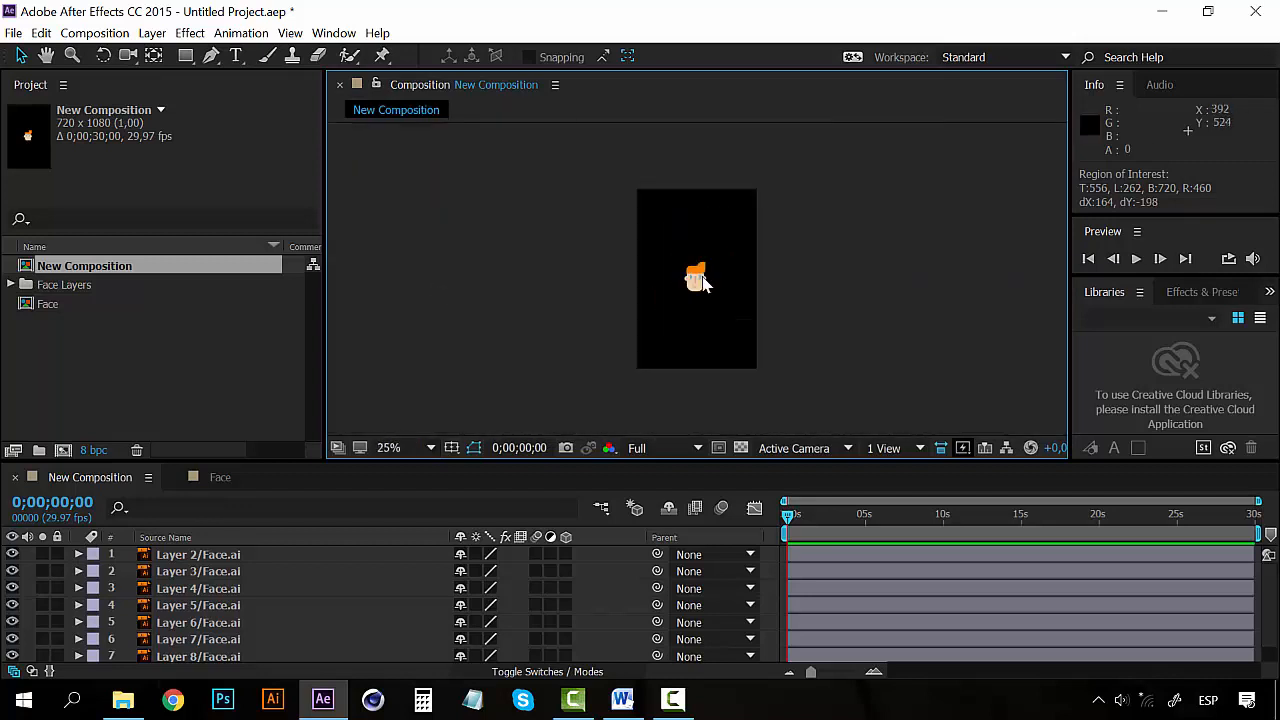
pyautogui.scroll(-2, 703, 283)
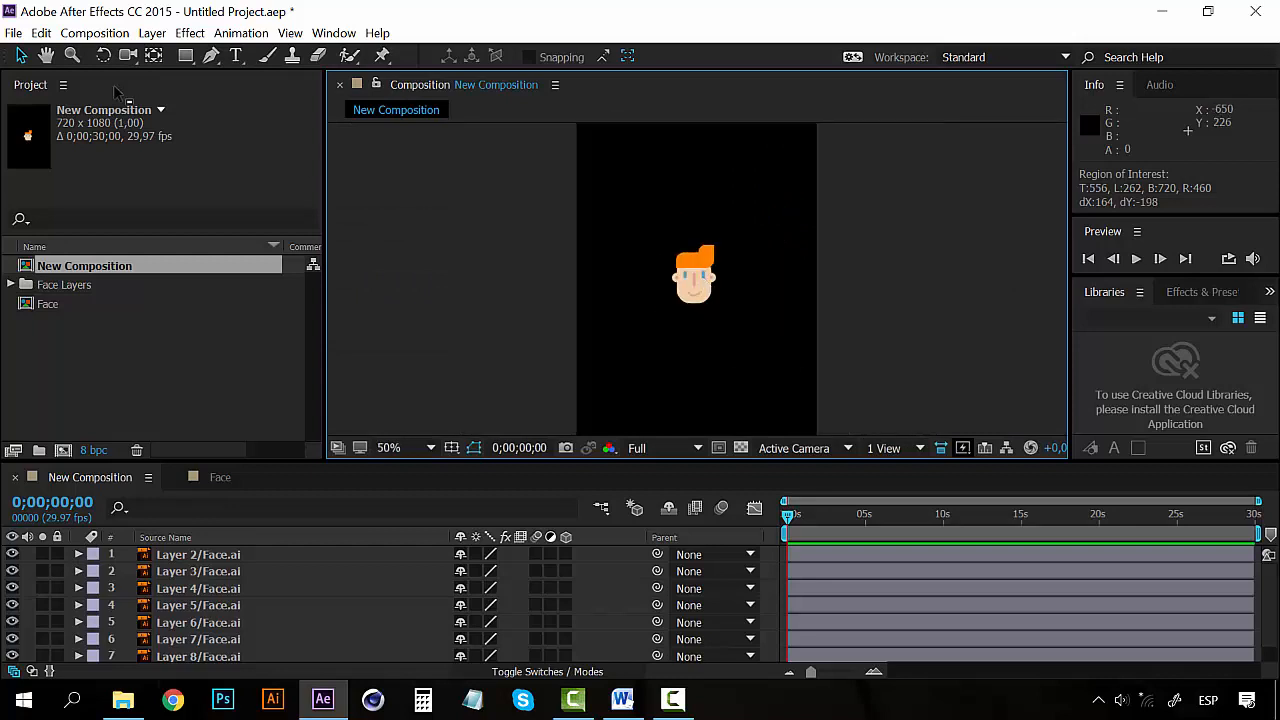
# - Use the Zoom tool to magnify and reduce the view around the face, finishing at 100%
pyautogui.click(72, 56)
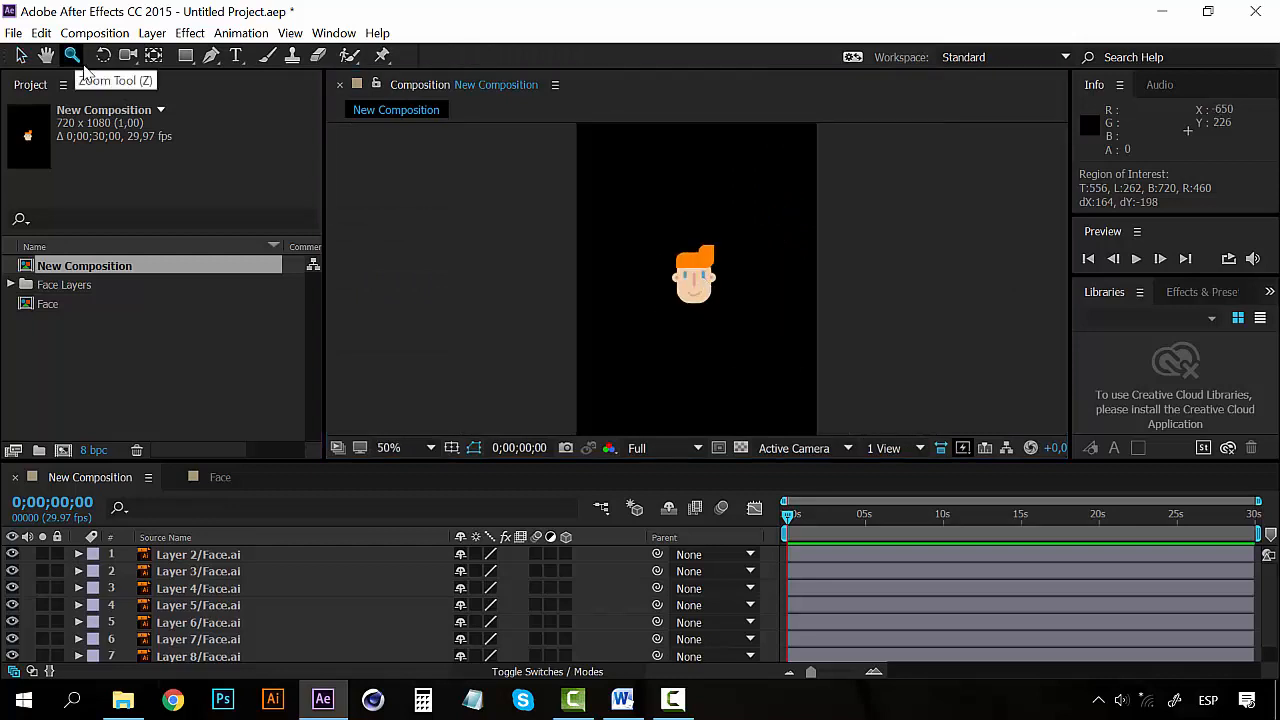
pyautogui.keyDown('alt'); pyautogui.click(714, 278); pyautogui.keyUp('alt')
pyautogui.click(699, 278)
pyautogui.click(699, 278)
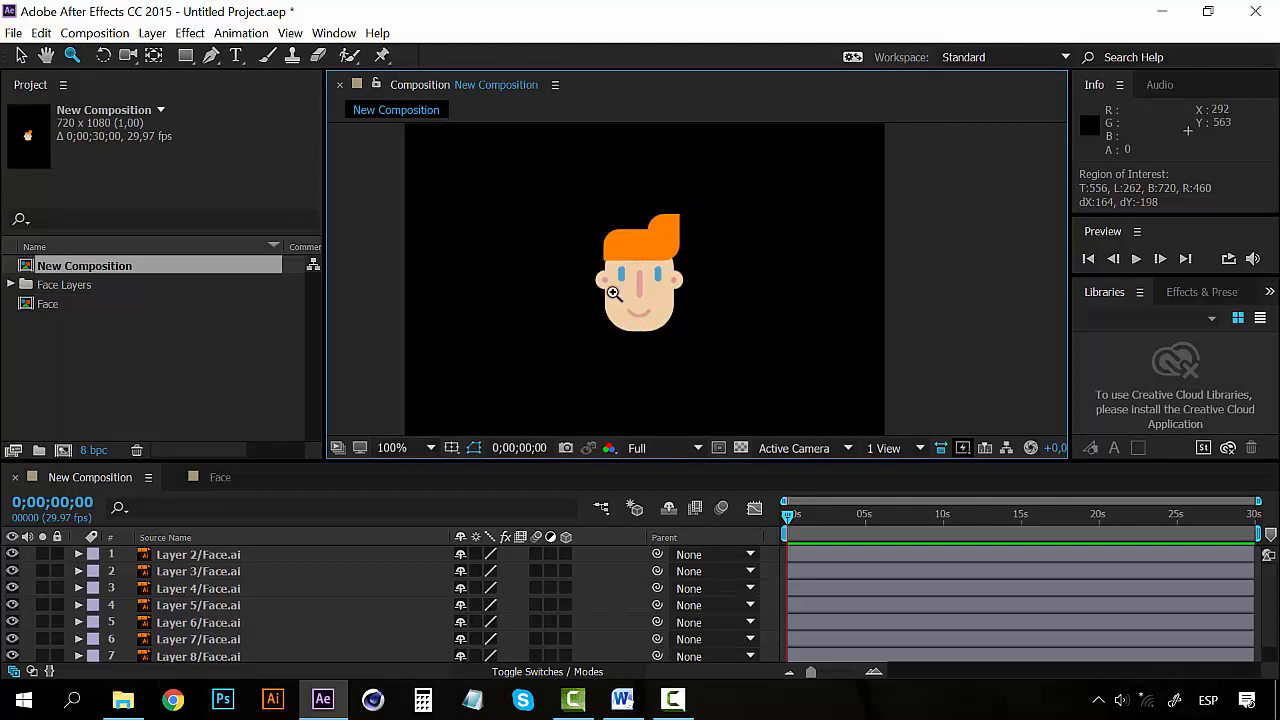
pyautogui.keyDown('alt'); pyautogui.click(653, 285); pyautogui.keyUp('alt')
pyautogui.click(686, 278)
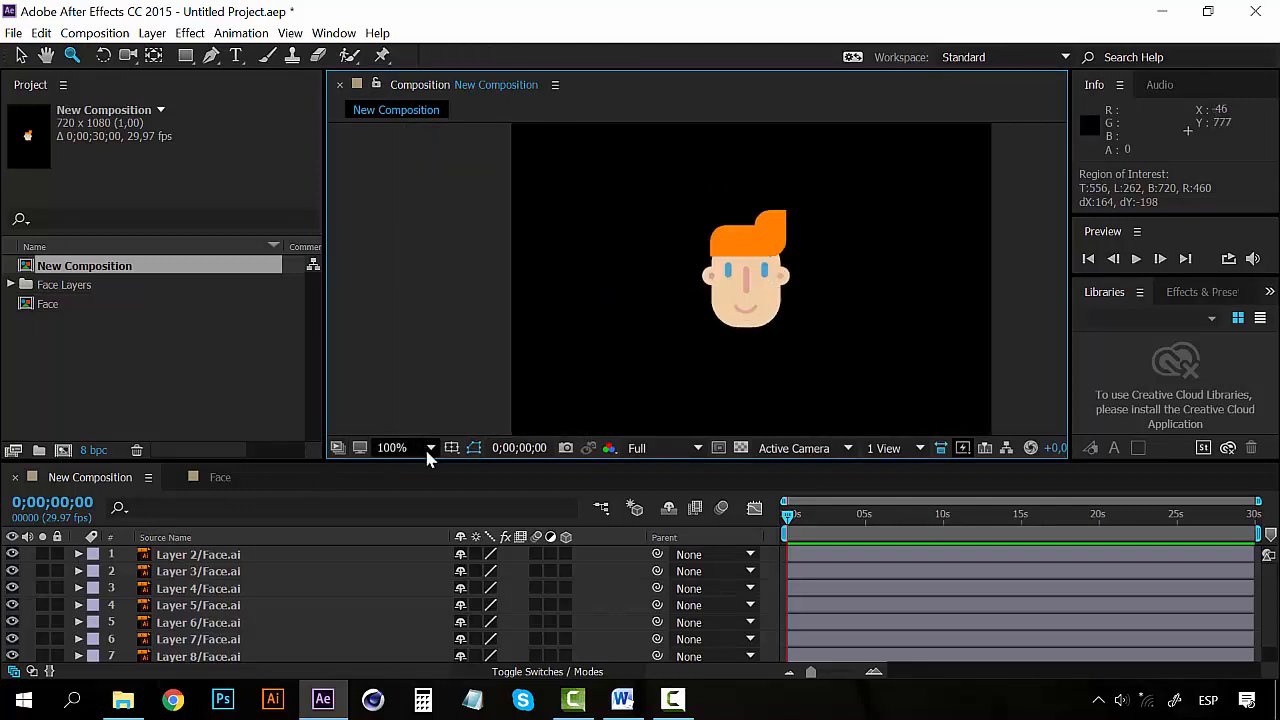
# - Display the Title/Action Safe guides over New Composition at 50% magnification and hide them again
pyautogui.keyDown('alt'); pyautogui.click(742, 292); pyautogui.keyUp('alt')
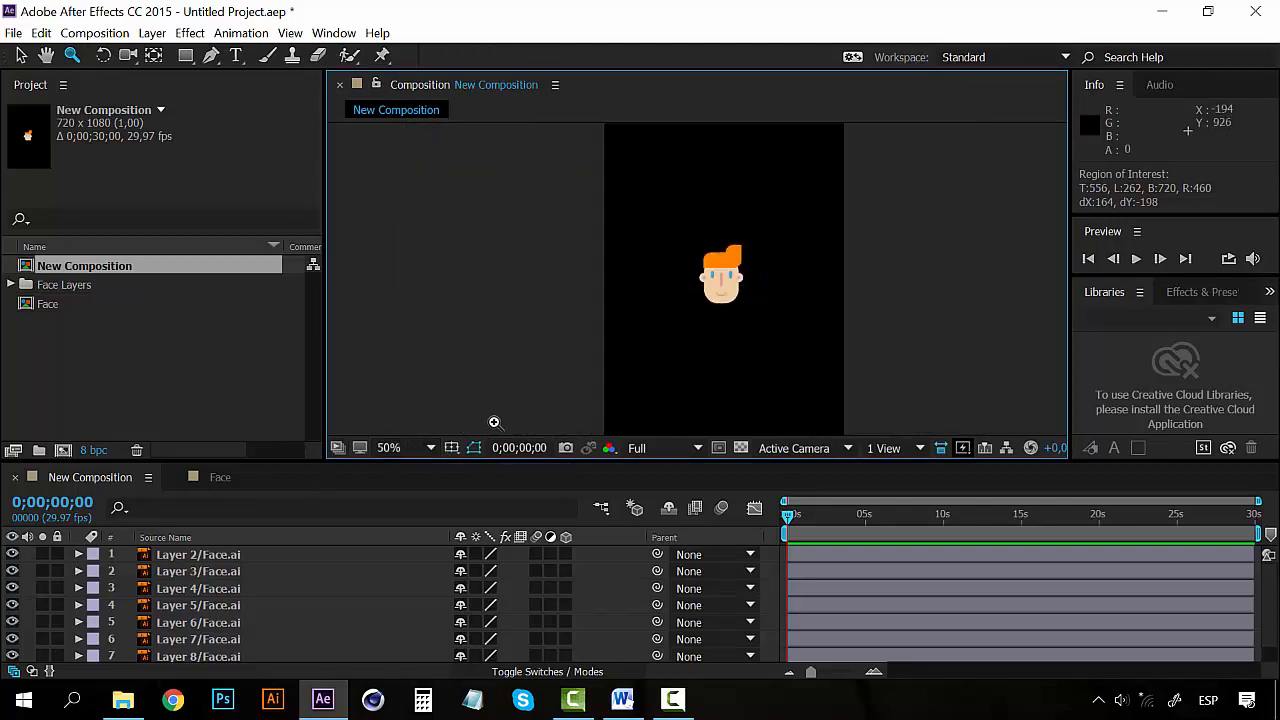
pyautogui.click(452, 449)
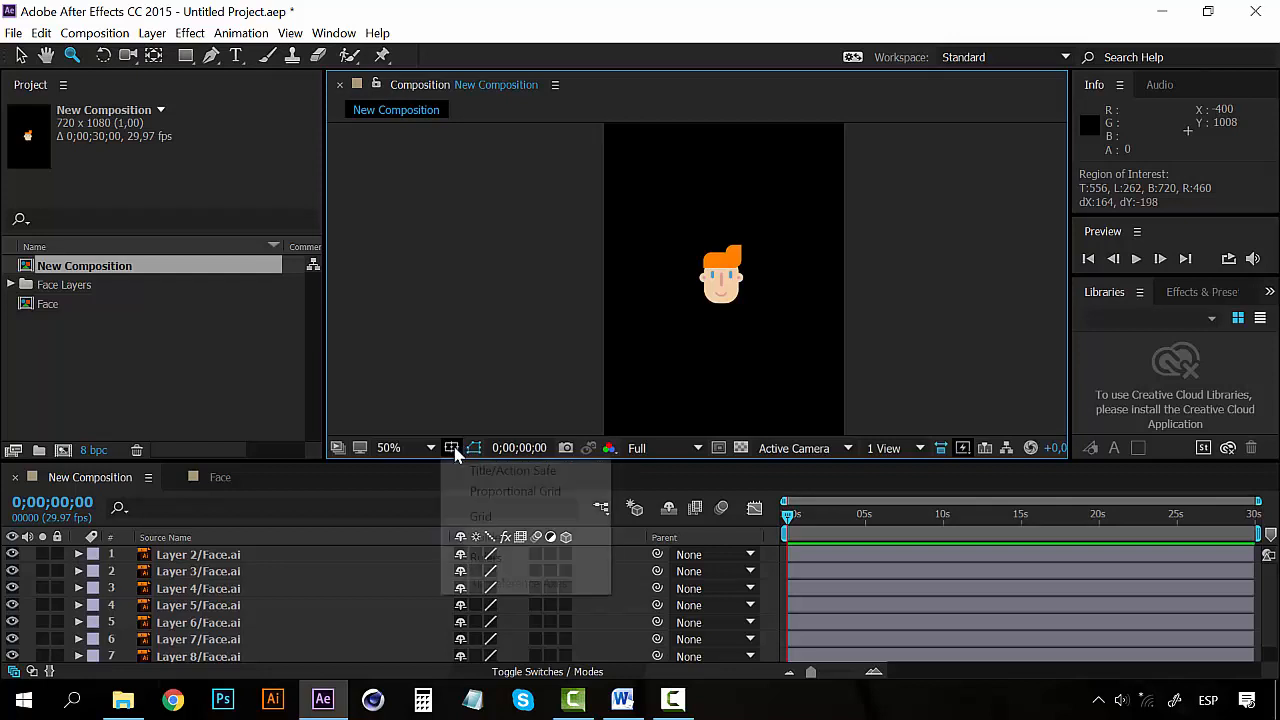
pyautogui.click(510, 476)
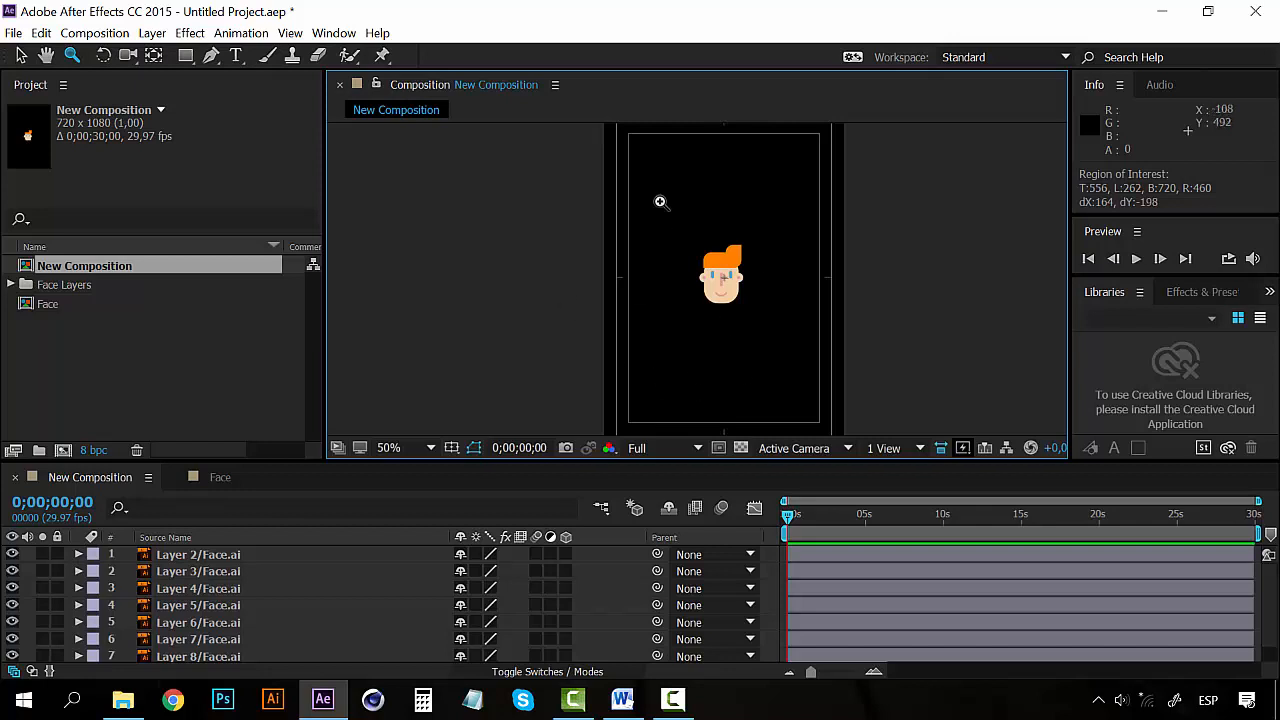
pyautogui.click(453, 450)
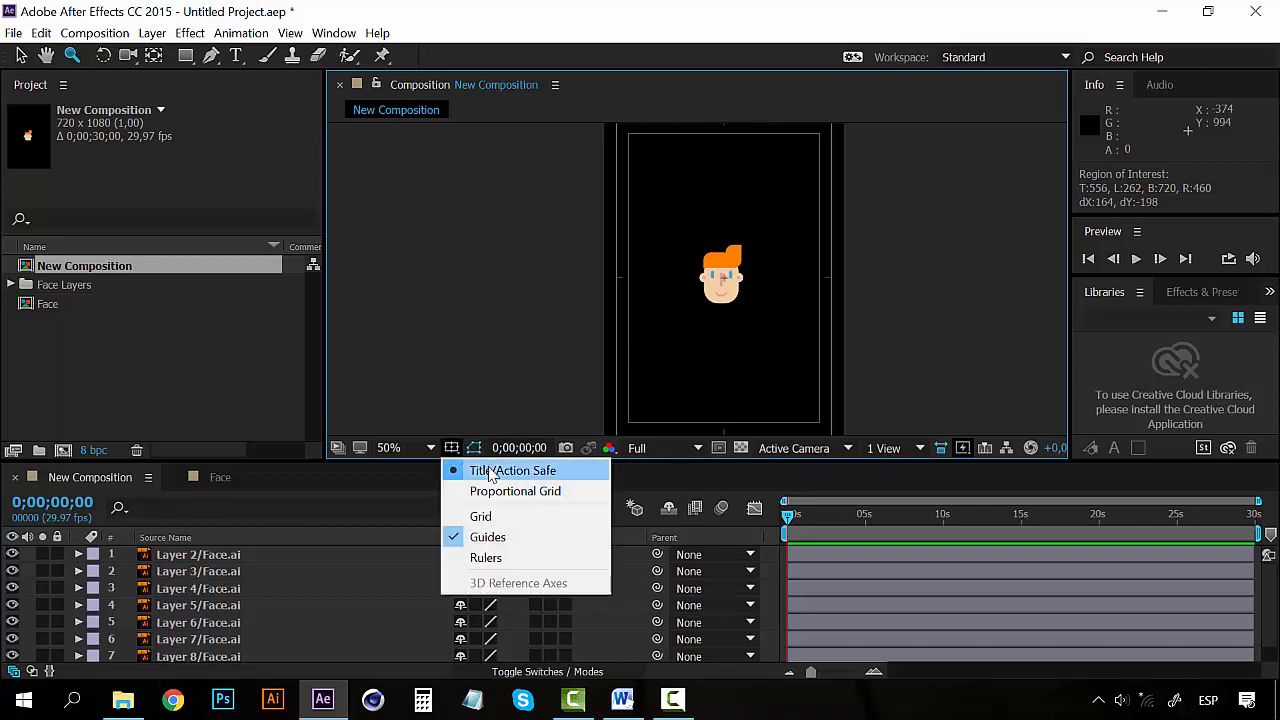
pyautogui.click(495, 471)
# - Scrub the current time to 0;00;03;01 and on to 0;00;17;28, and return it to 0;00;00;00
pyautogui.click(836, 516)
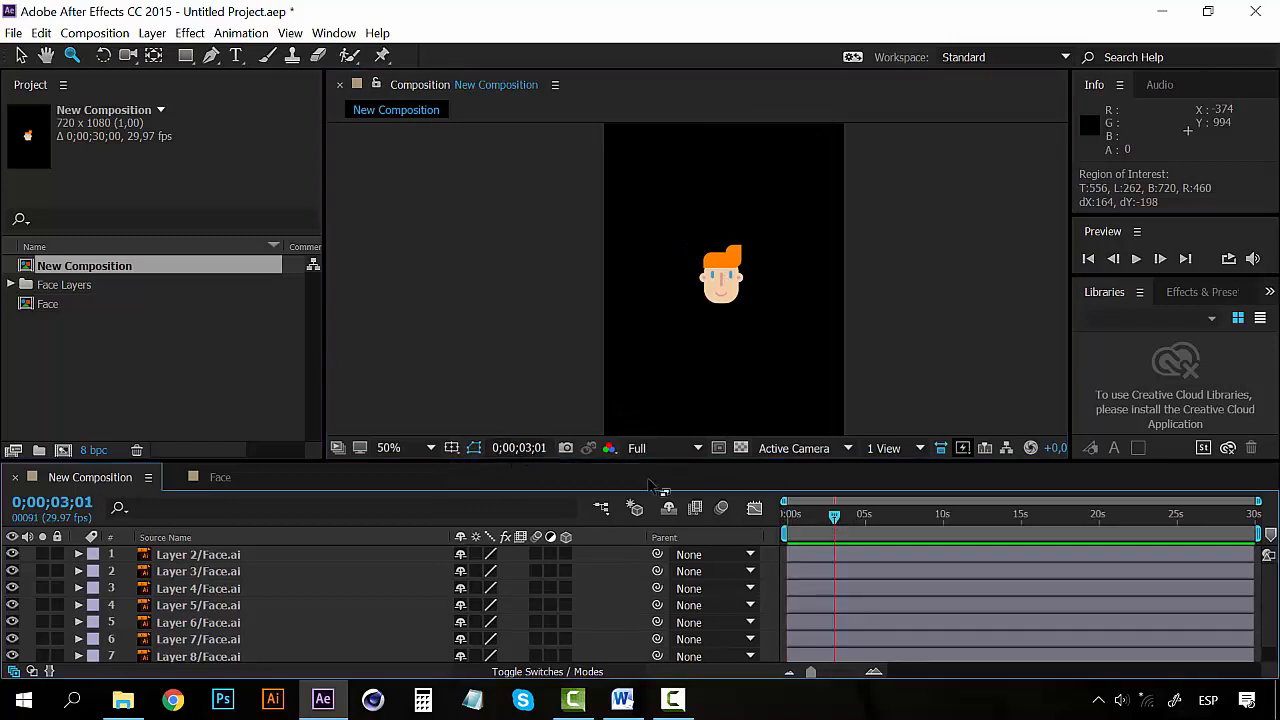
pyautogui.moveTo(834, 516); pyautogui.dragTo(1066, 516)
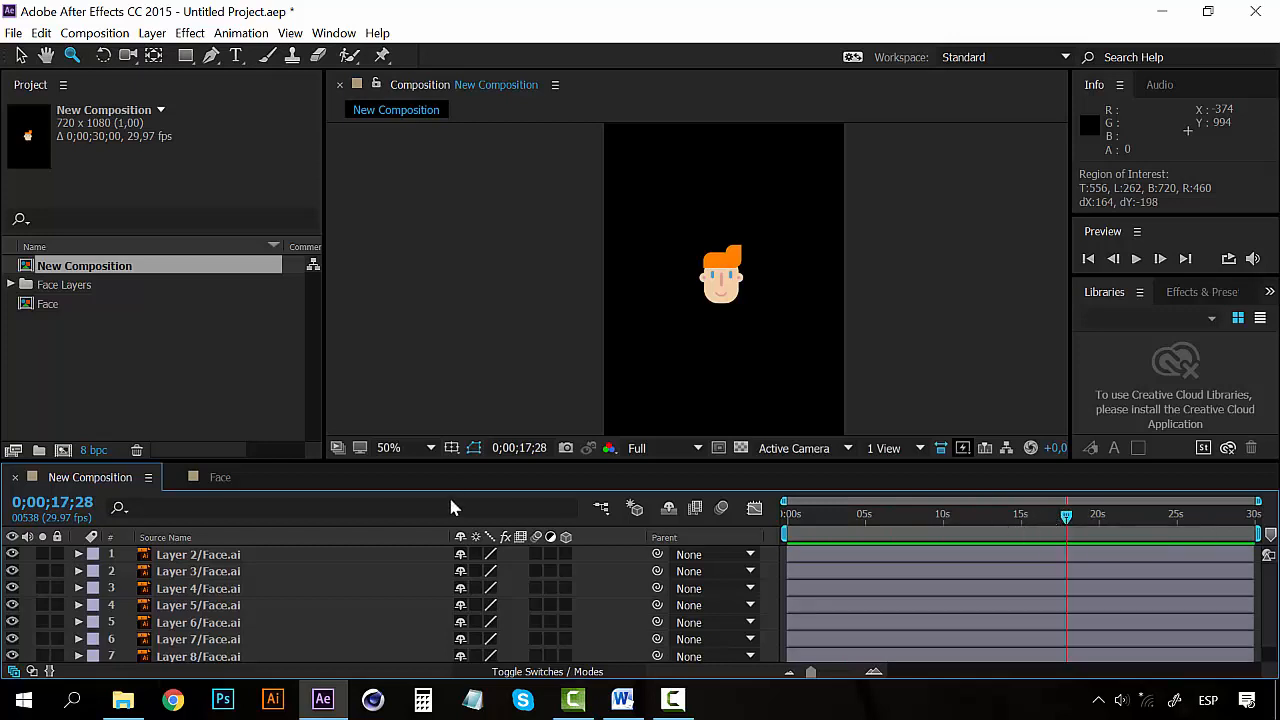
pyautogui.moveTo(1066, 516); pyautogui.dragTo(788, 520)
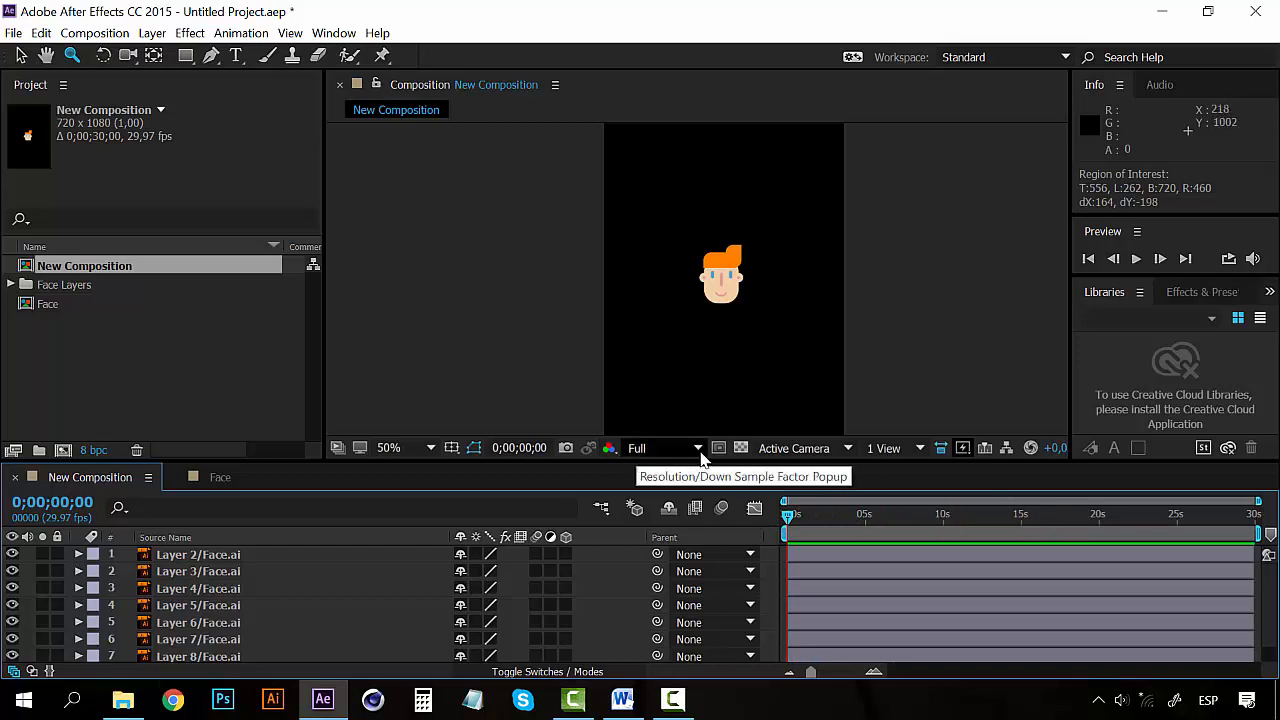
# - Select all eight face layers and enable Continuously Rasterize for them, with the face magnified to 200%
pyautogui.scroll(2, 741, 284)
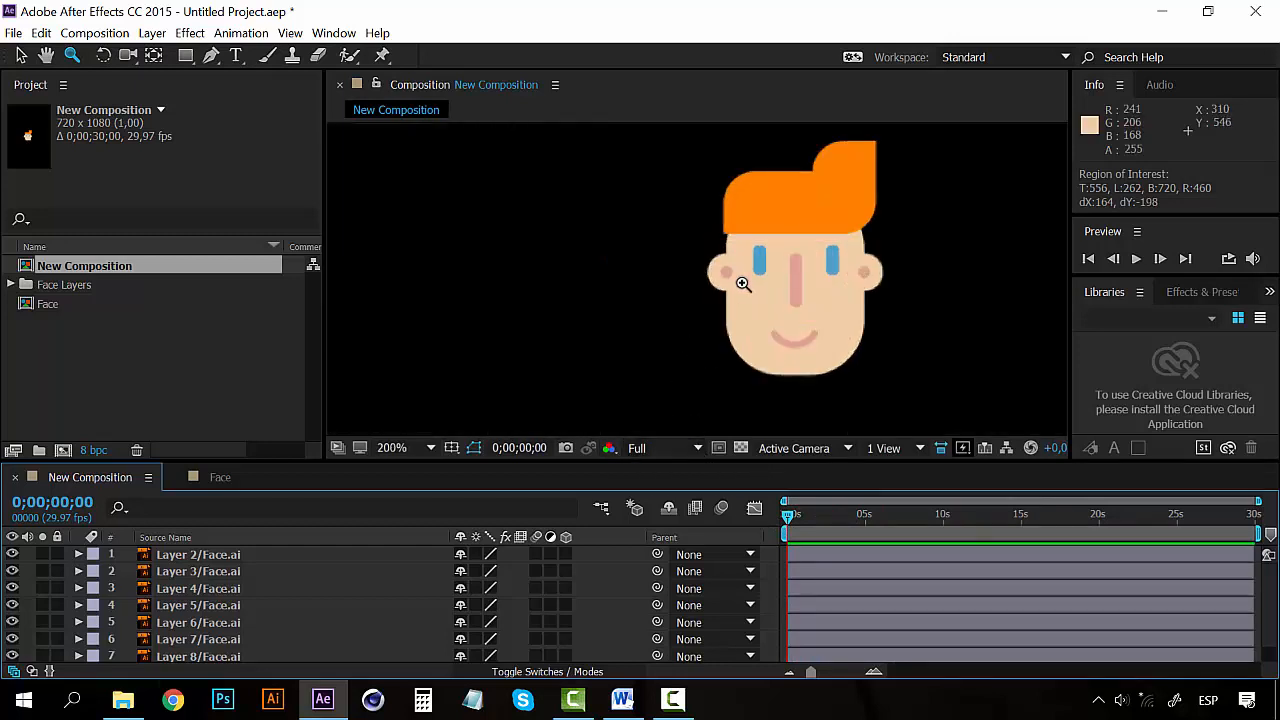
pyautogui.moveTo(830, 307); pyautogui.dragTo(668, 313)
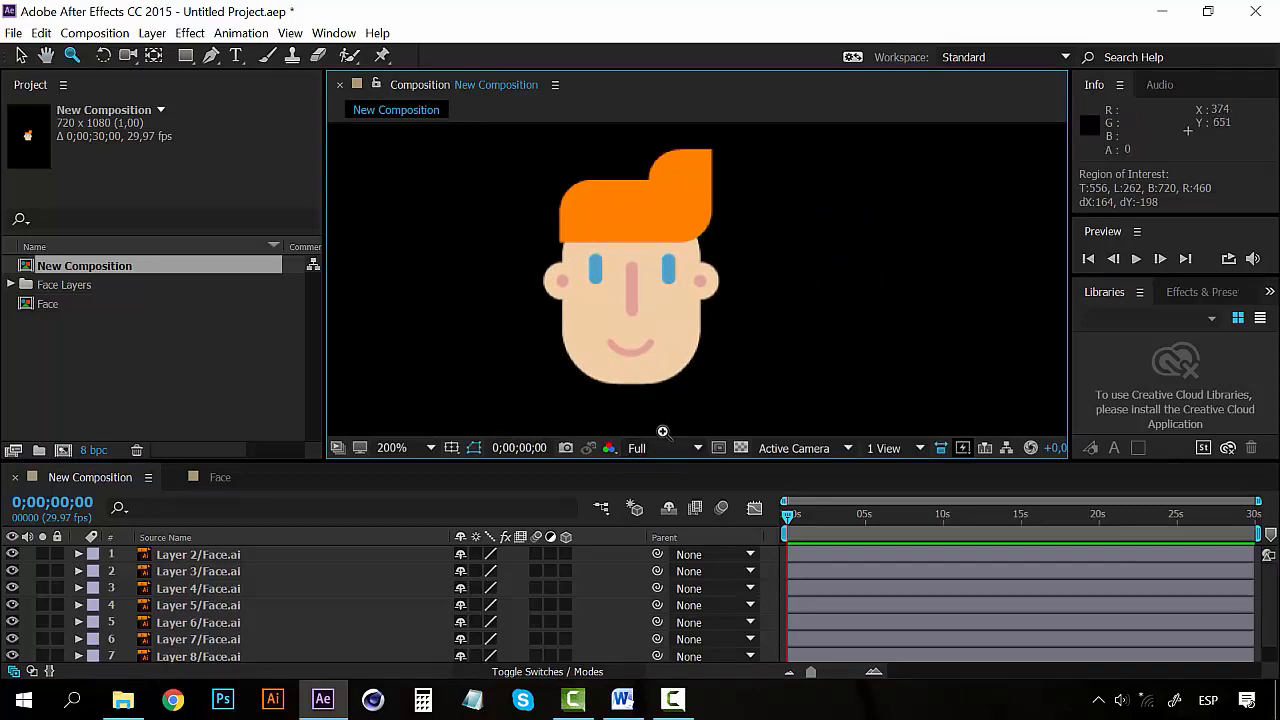
pyautogui.click(266, 556)
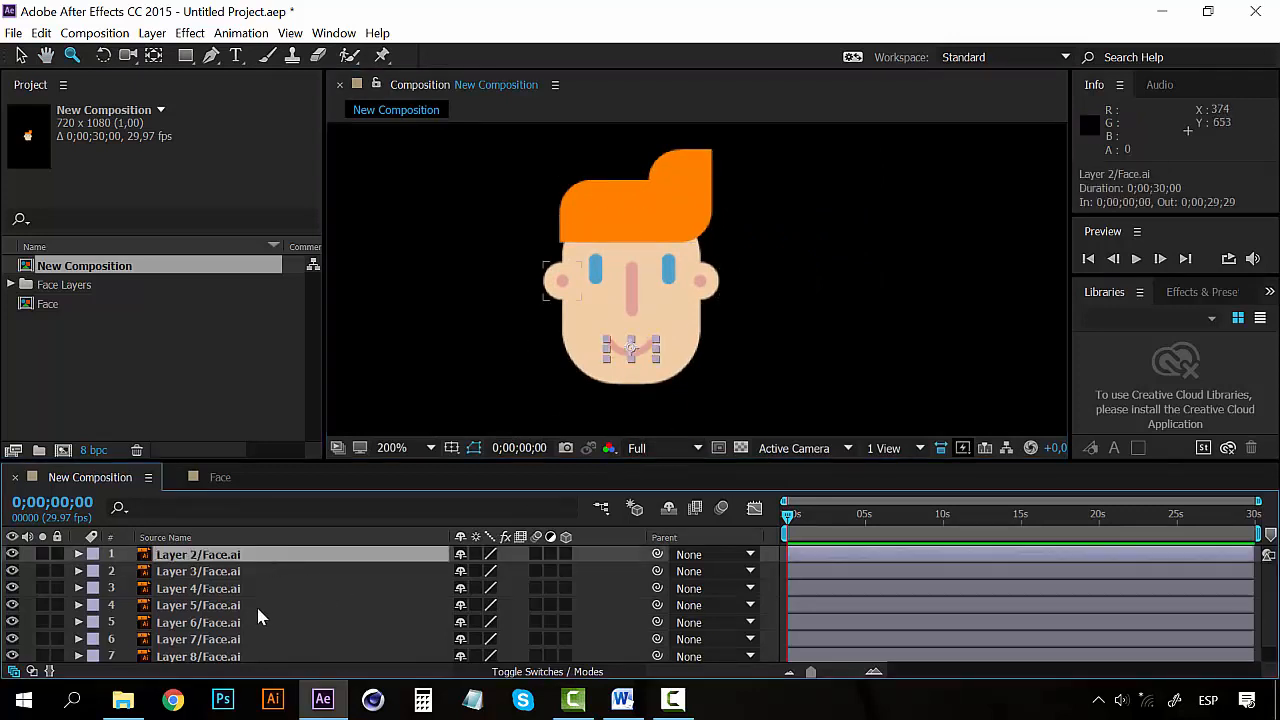
pyautogui.scroll(-1, 256, 608)
pyautogui.keyDown('shift'); pyautogui.click(237, 653); pyautogui.keyUp('shift')
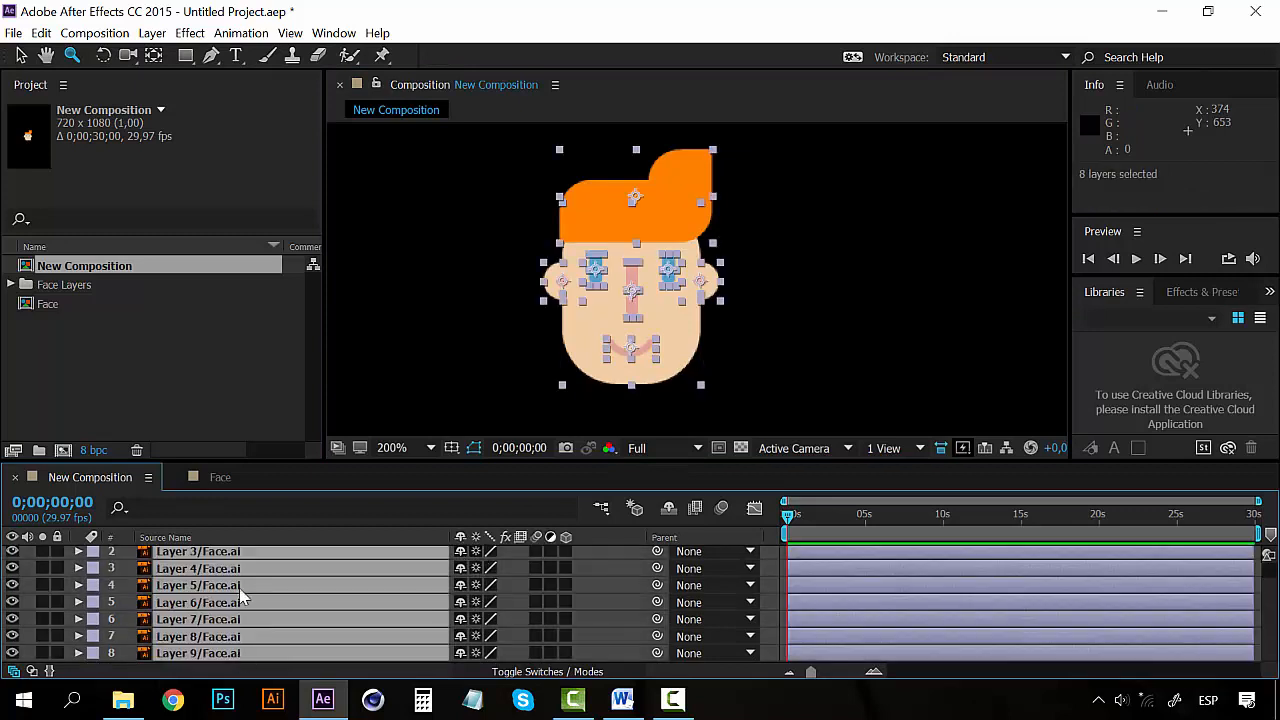
pyautogui.scroll(1, 240, 594)
# - Inspect the rasterized face at 200% magnification and deselect all layers with the Selection tool
pyautogui.press('z')
pyautogui.click(831, 341)
pyautogui.keyDown('alt'); pyautogui.click(413, 263); pyautogui.keyUp('alt')
pyautogui.press('space')
pyautogui.moveTo(545, 283); pyautogui.dragTo(564, 354)
pyautogui.press('v')
pyautogui.click(835, 247)
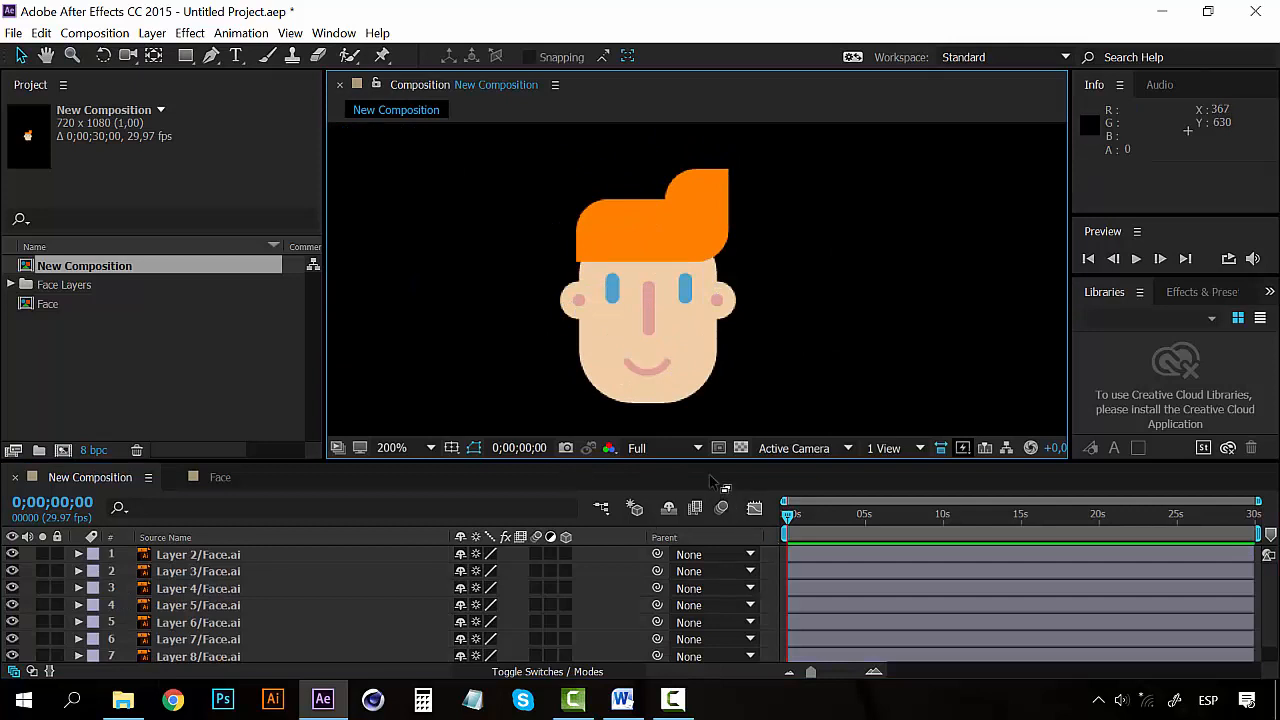
# - Compare the face at Half, Third and Quarter preview resolution, viewing Quarter at several zoom levels down from 200%
pyautogui.click(698, 453)
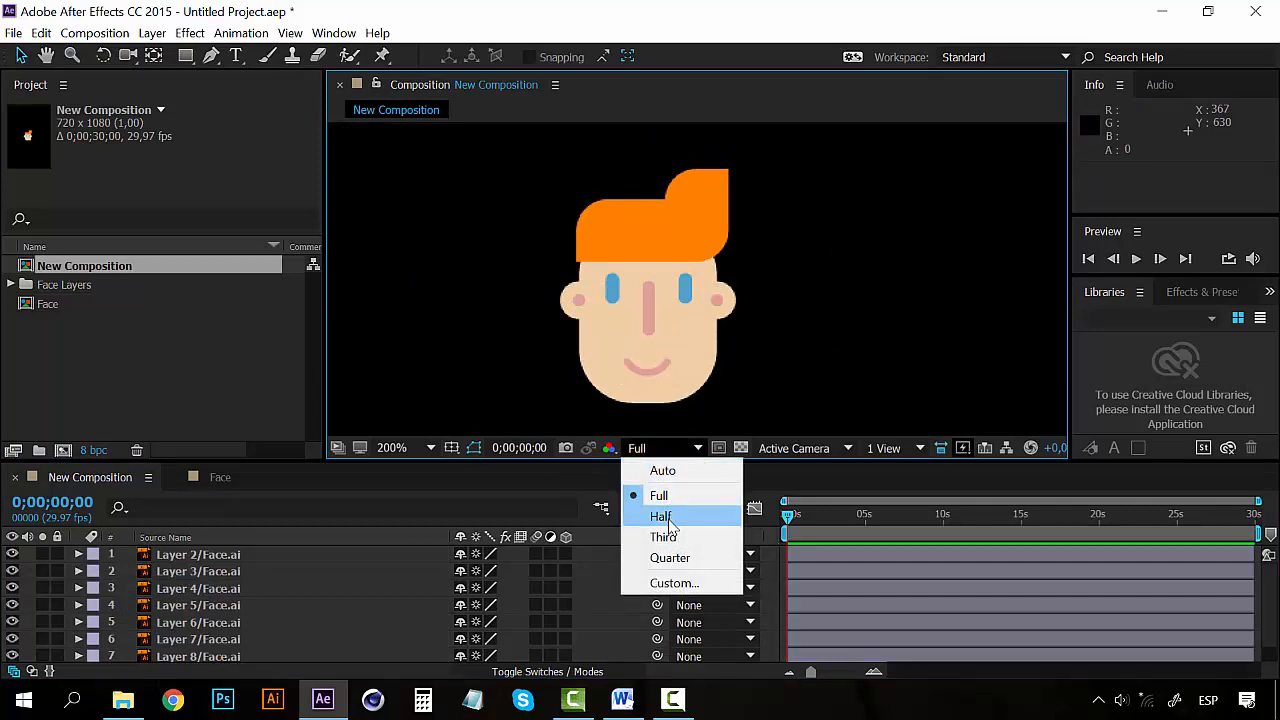
pyautogui.click(672, 518)
pyautogui.click(698, 448)
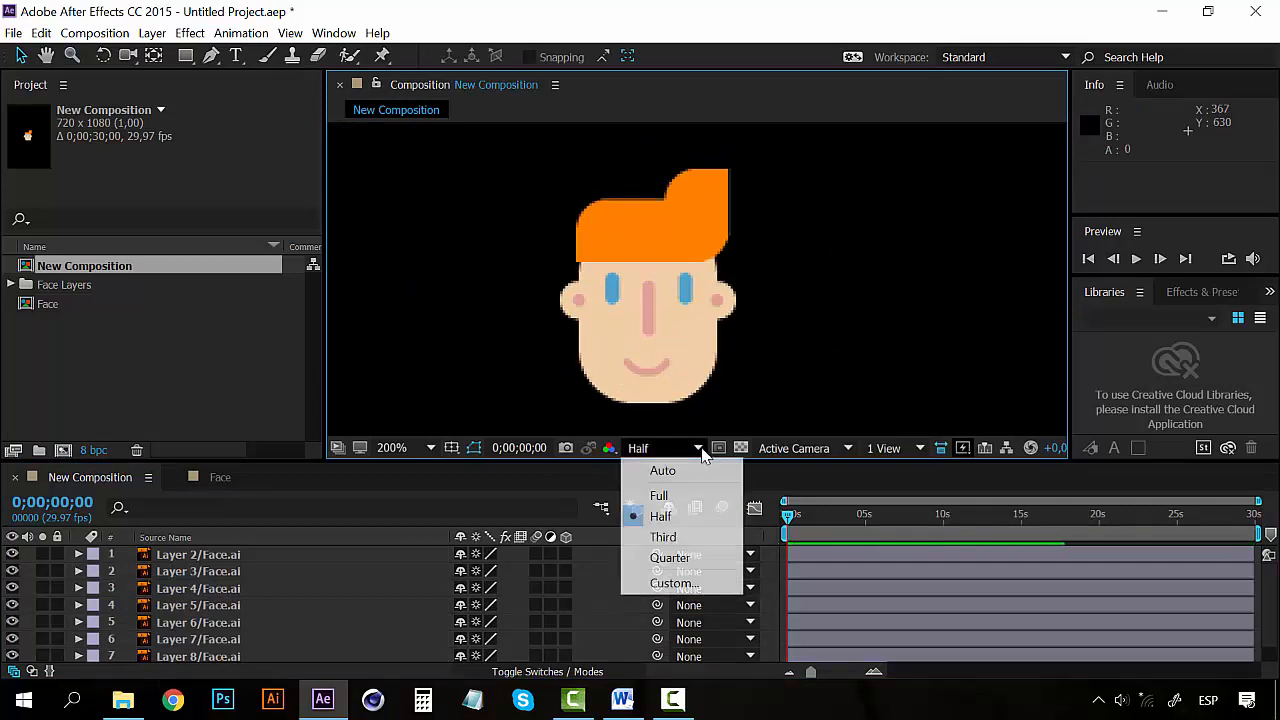
pyautogui.click(683, 537)
pyautogui.click(698, 448)
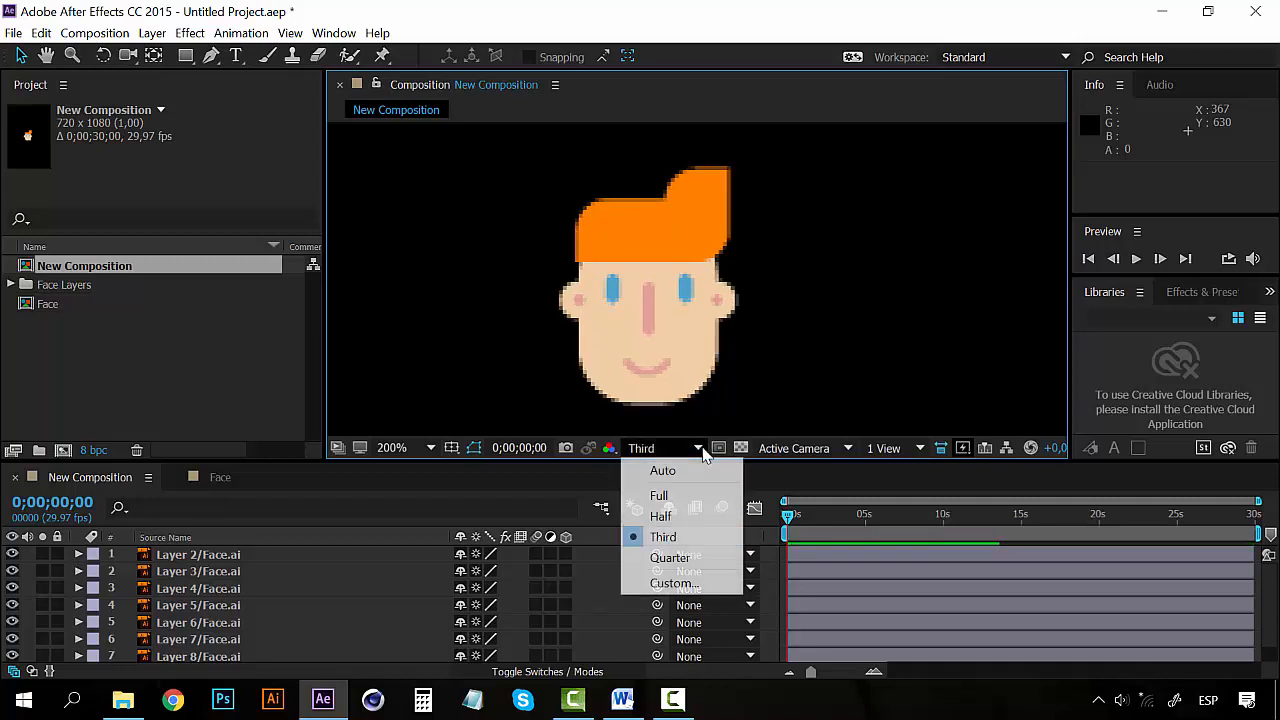
pyautogui.click(670, 558)
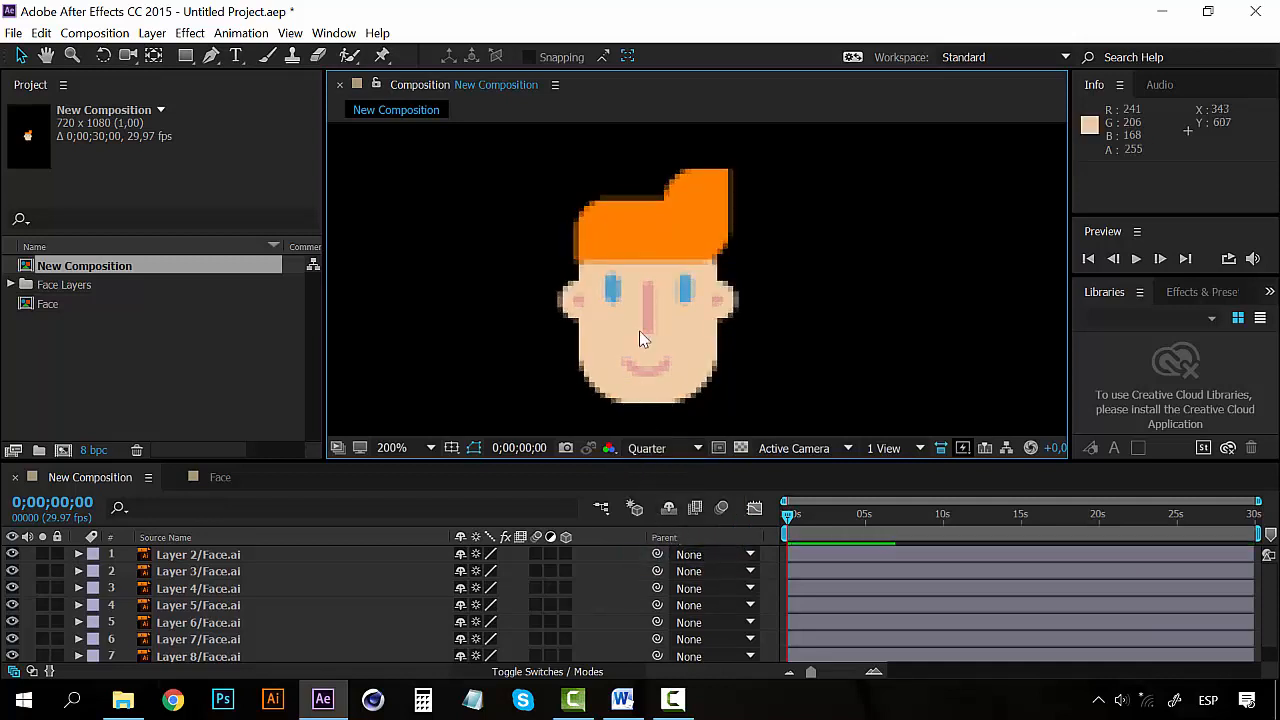
pyautogui.scroll(-4, 660, 320)
pyautogui.scroll(-1, 705, 292)
pyautogui.scroll(3, 711, 294)
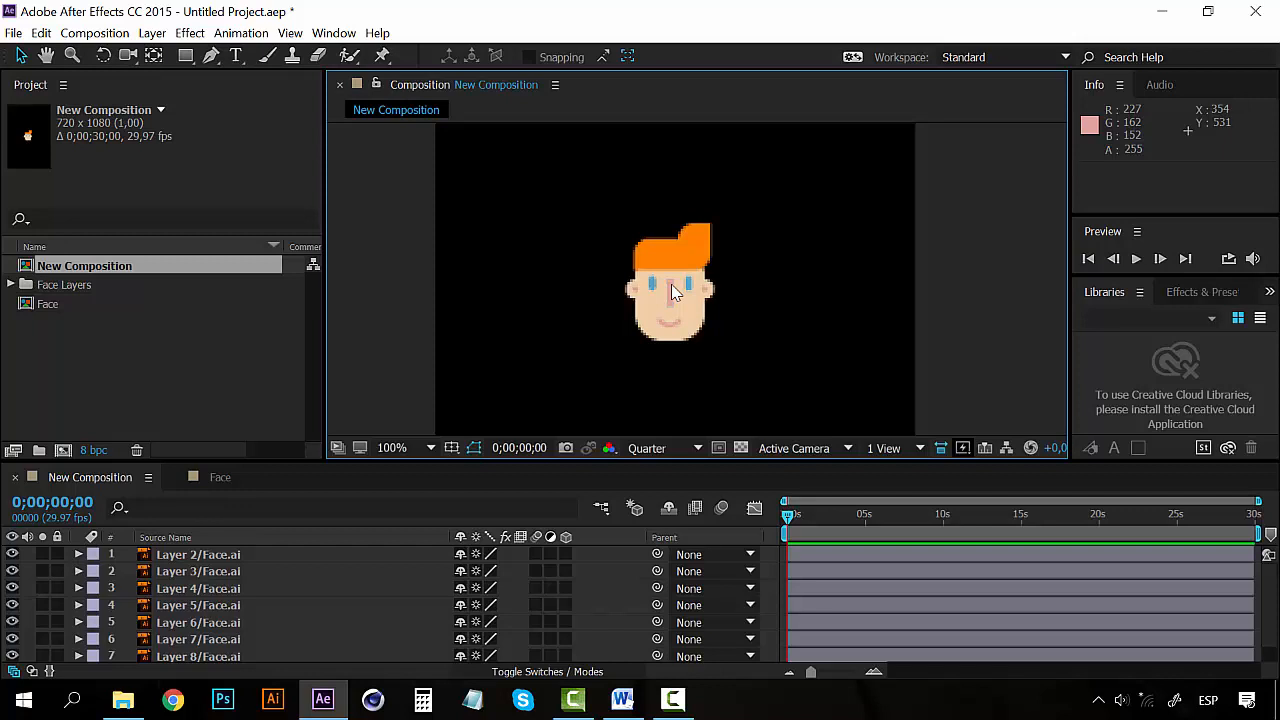
# - Raise the composition's preview resolution to Half and back to Full
pyautogui.click(677, 446)
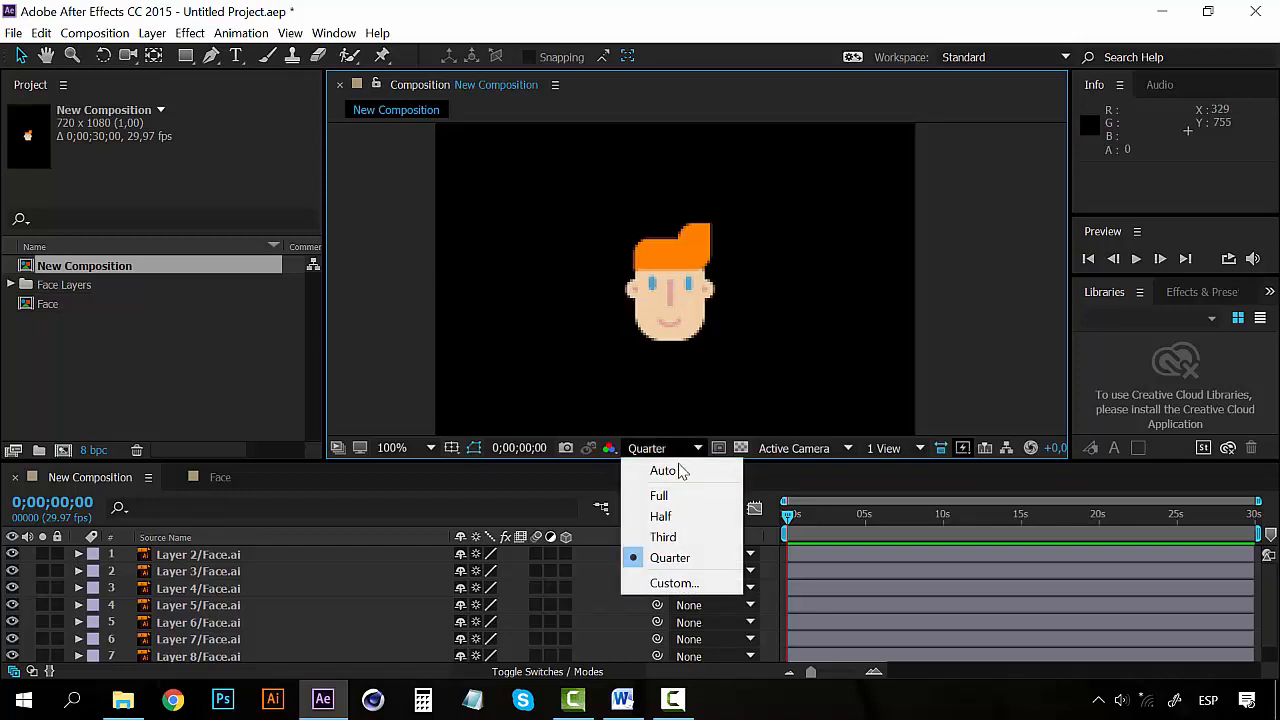
pyautogui.click(973, 362)
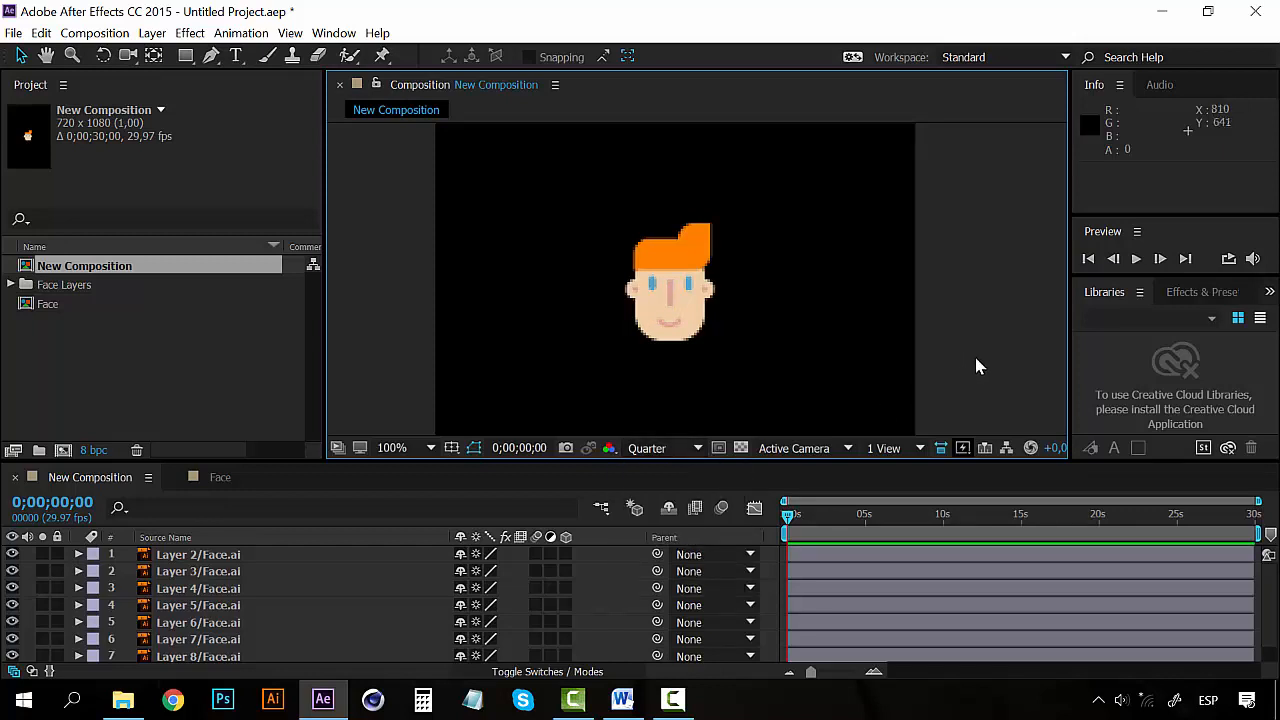
pyautogui.click(691, 449)
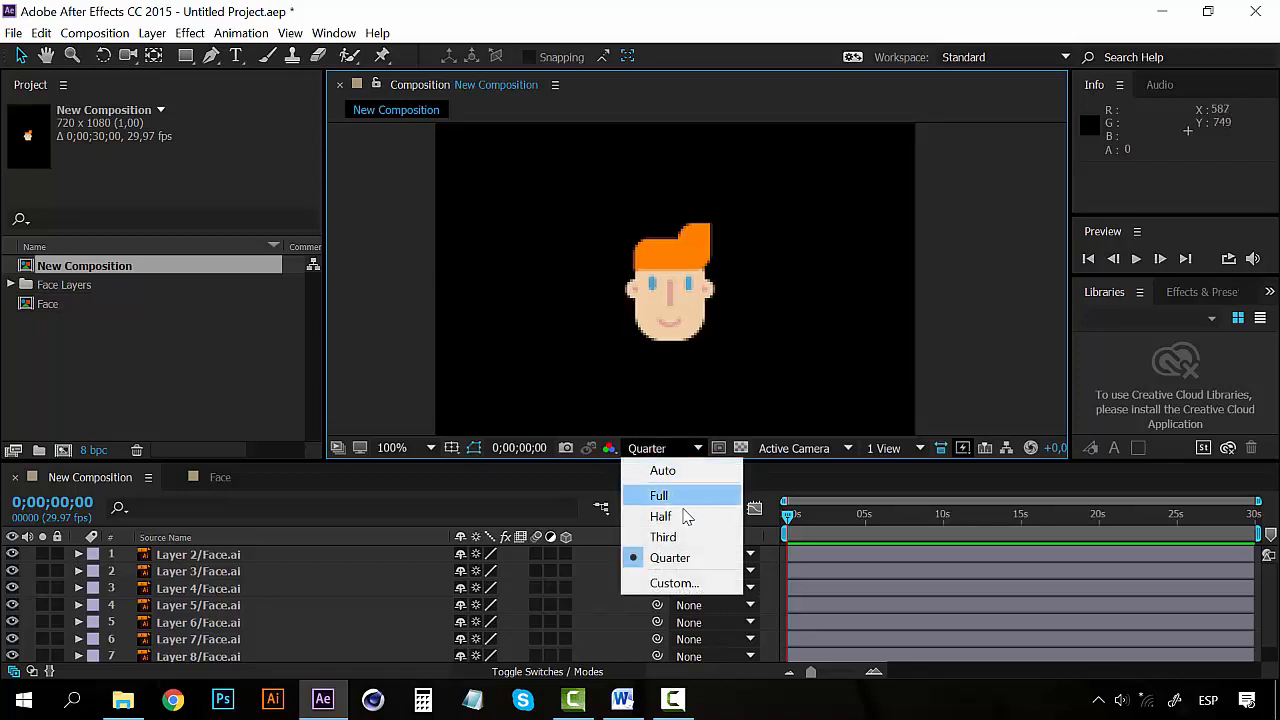
pyautogui.click(683, 517)
pyautogui.click(689, 450)
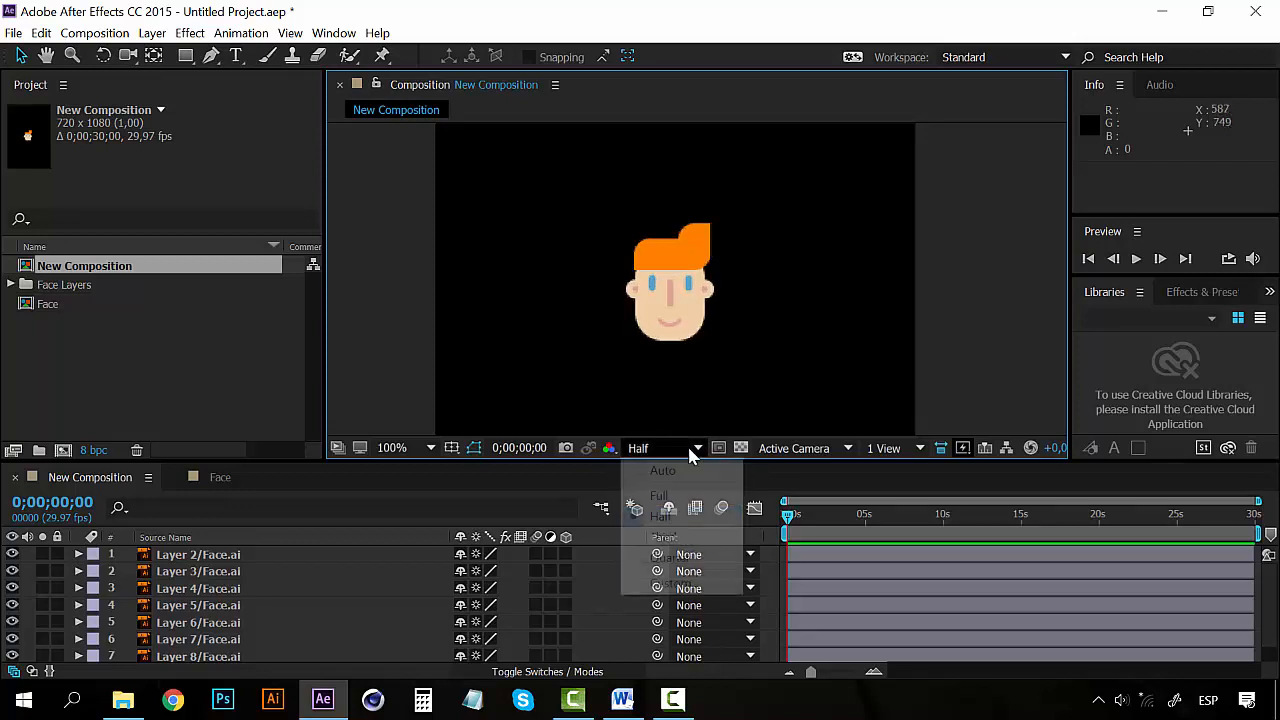
pyautogui.click(660, 494)
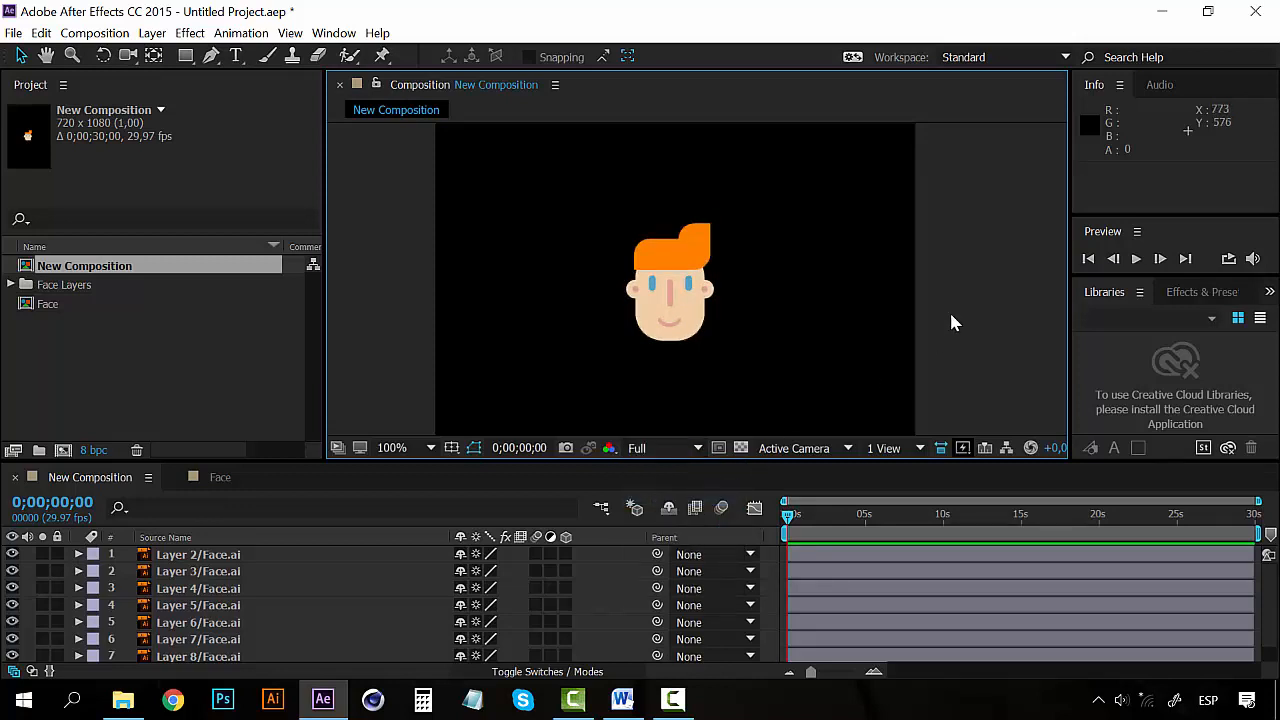
# - Try a region of interest about 90 by 246 px around half of the face, disable it, and toggle the transparency grid on and off
pyautogui.click(718, 448)
pyautogui.moveTo(606, 298); pyautogui.dragTo(745, 412)
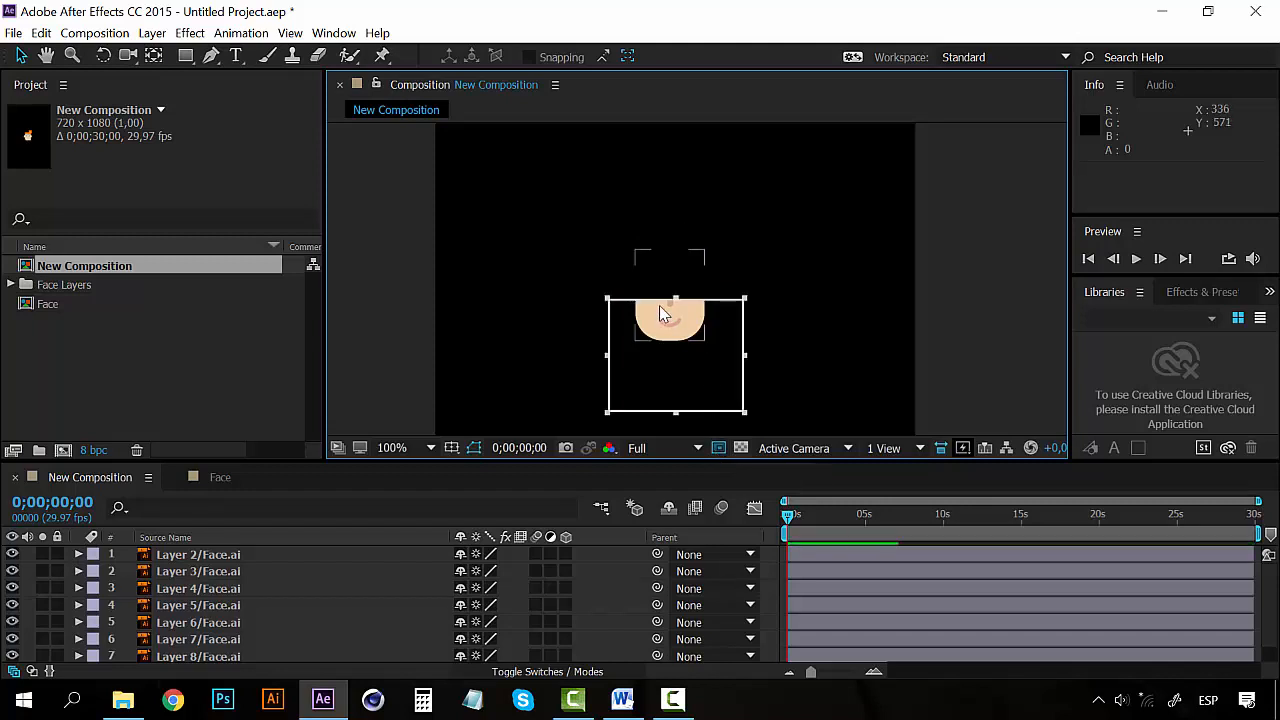
pyautogui.moveTo(676, 300); pyautogui.dragTo(675, 243)
pyautogui.moveTo(746, 333); pyautogui.dragTo(673, 330)
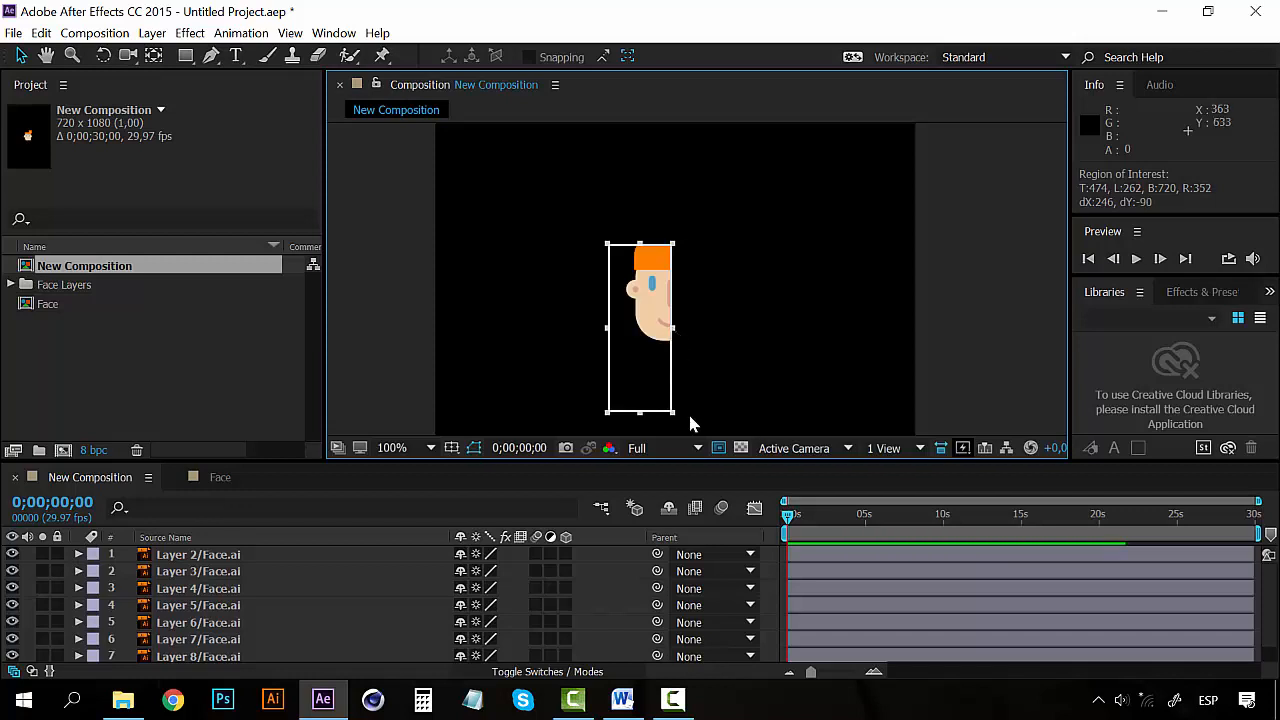
pyautogui.click(719, 448)
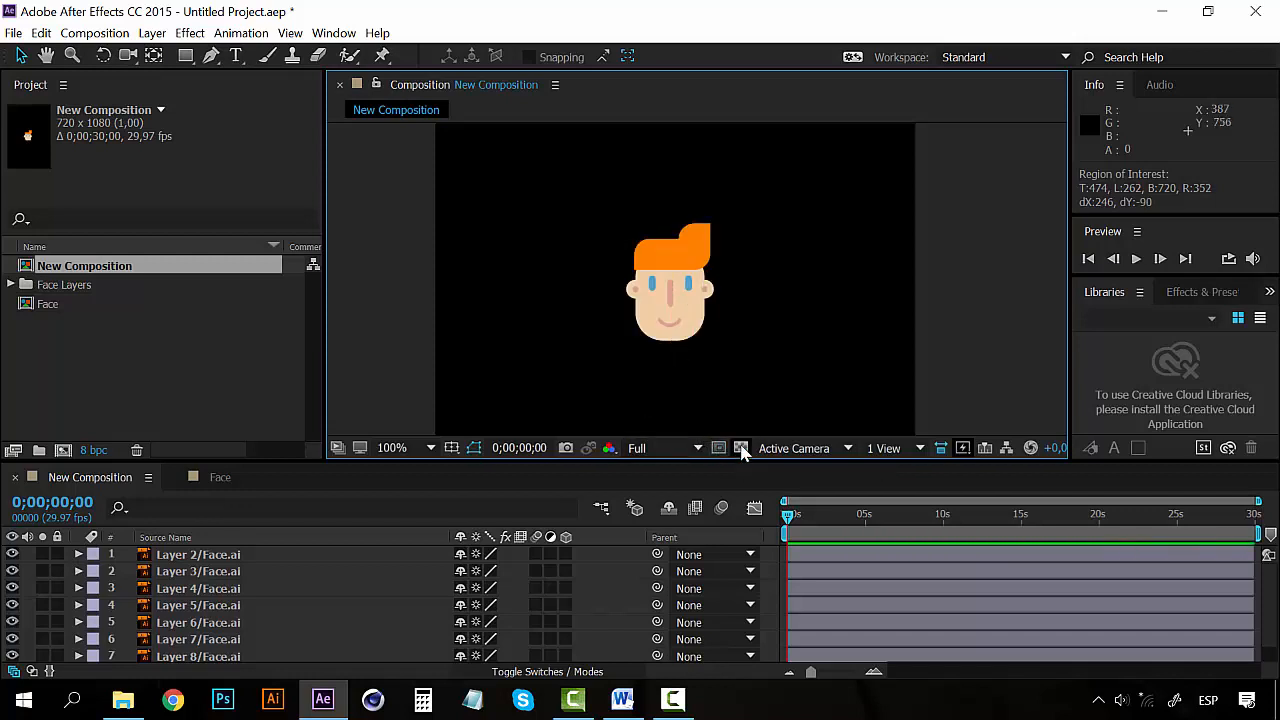
pyautogui.click(741, 448)
pyautogui.click(741, 448)
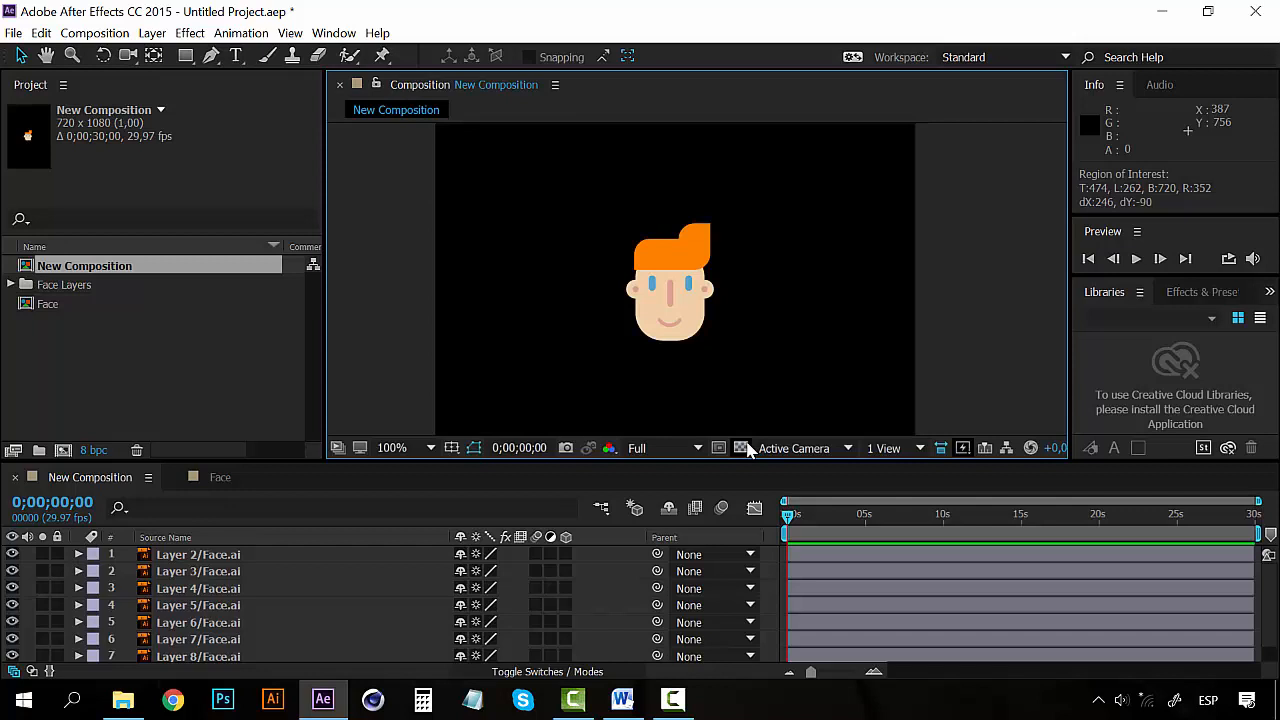
# - Try the 2 Views - Horizontal, 2 Views - Vertical and 4 Views layouts, and return to 1 View
pyautogui.click(920, 448)
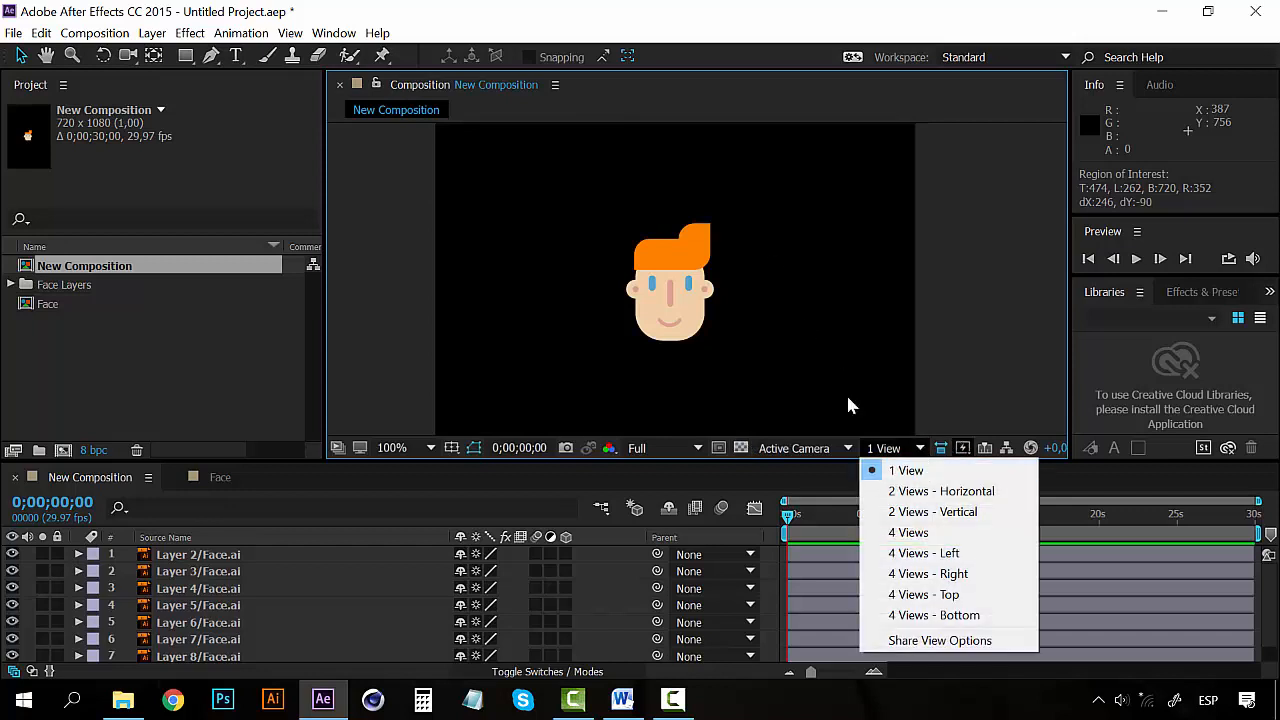
pyautogui.click(940, 491)
pyautogui.click(900, 448)
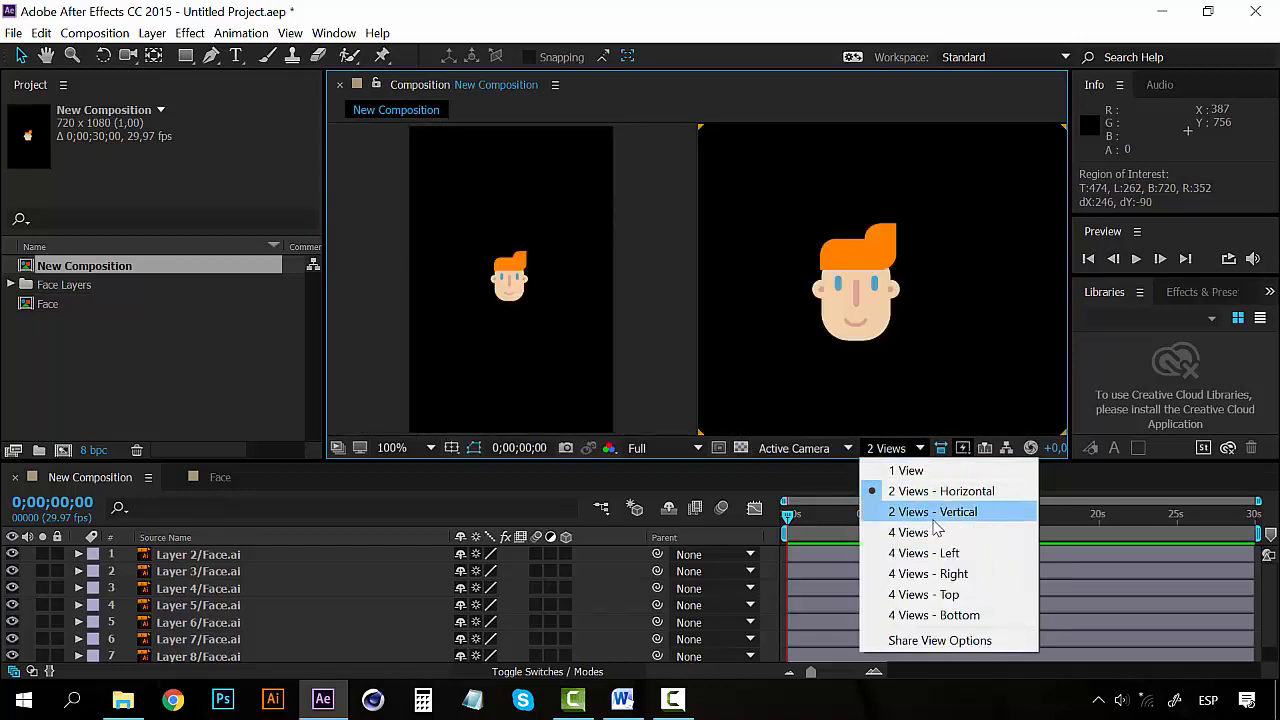
pyautogui.click(932, 513)
pyautogui.click(922, 450)
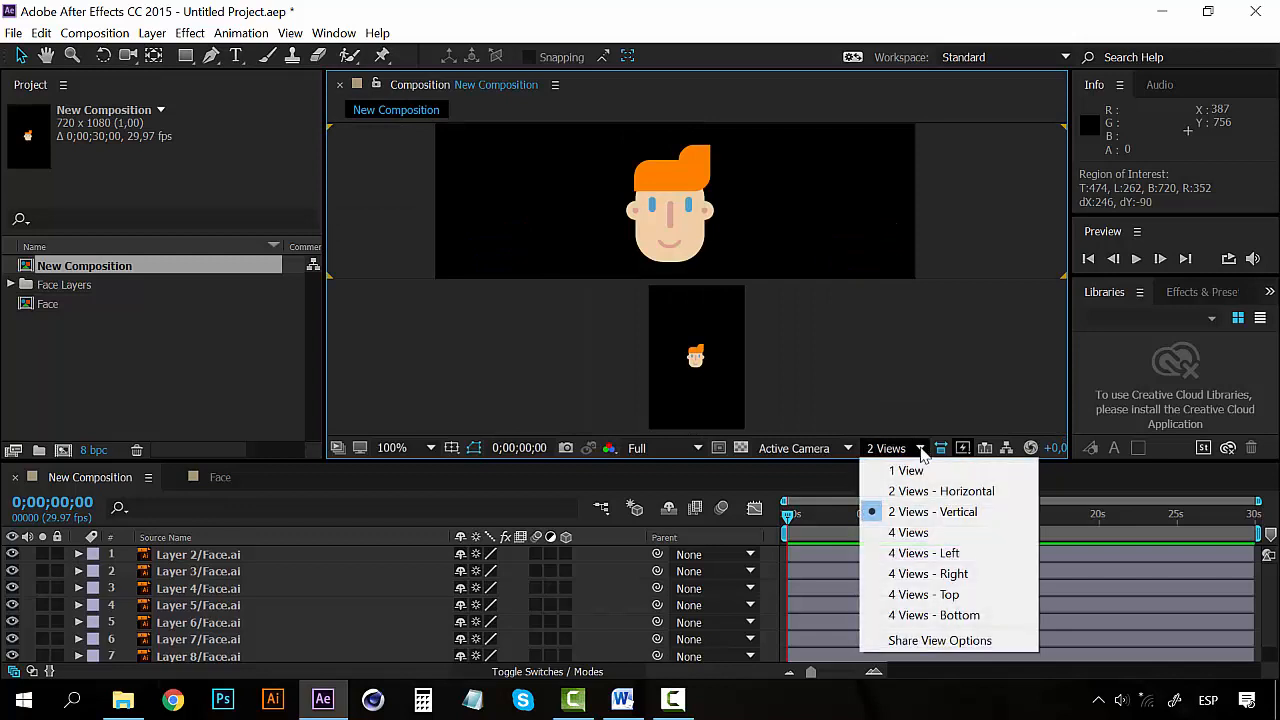
pyautogui.click(920, 548)
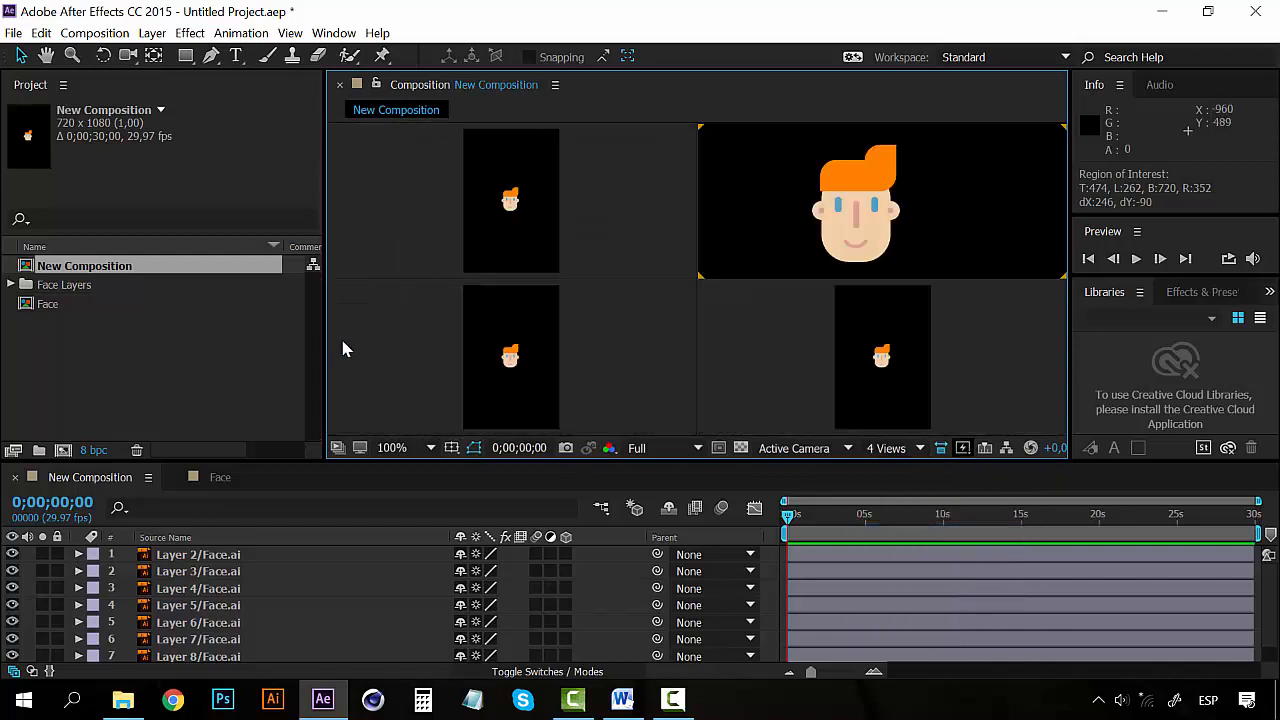
pyautogui.click(920, 448)
pyautogui.click(920, 472)
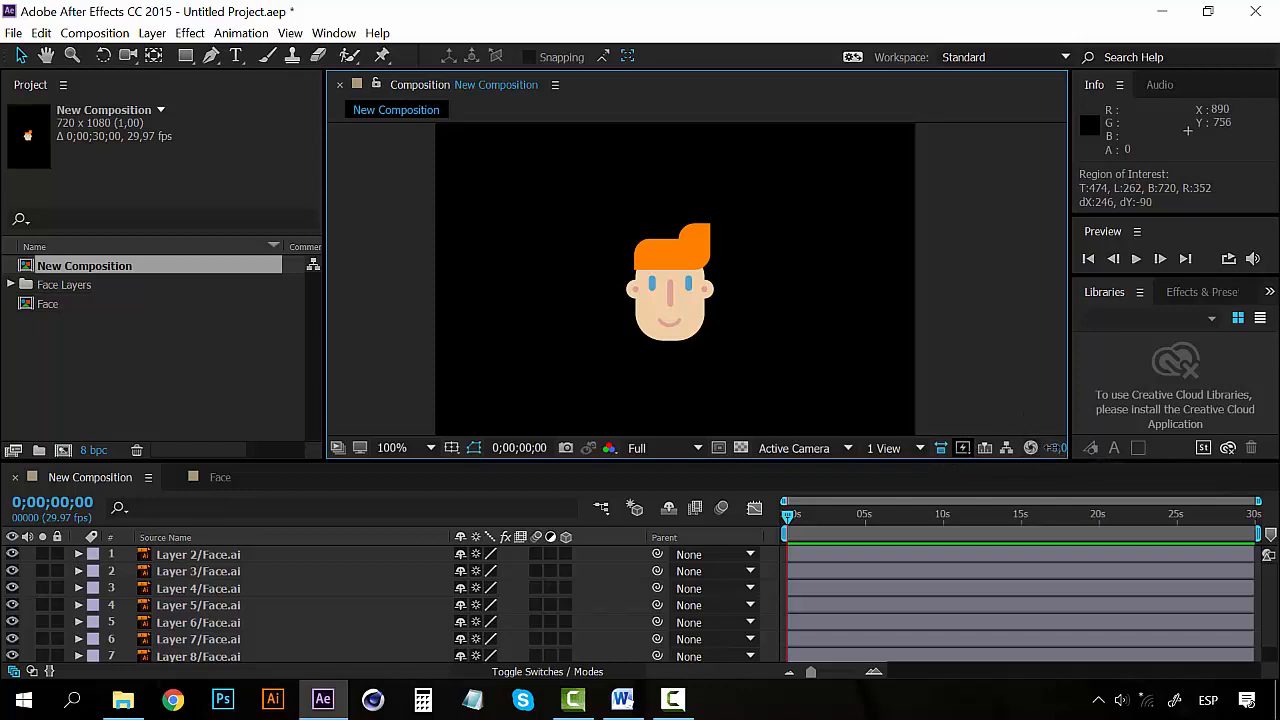
# - Try raising the composition view's exposure, first to +3.2, resetting it to +0.0 after each change
pyautogui.moveTo(1056, 448); pyautogui.dragTo(1075, 447)
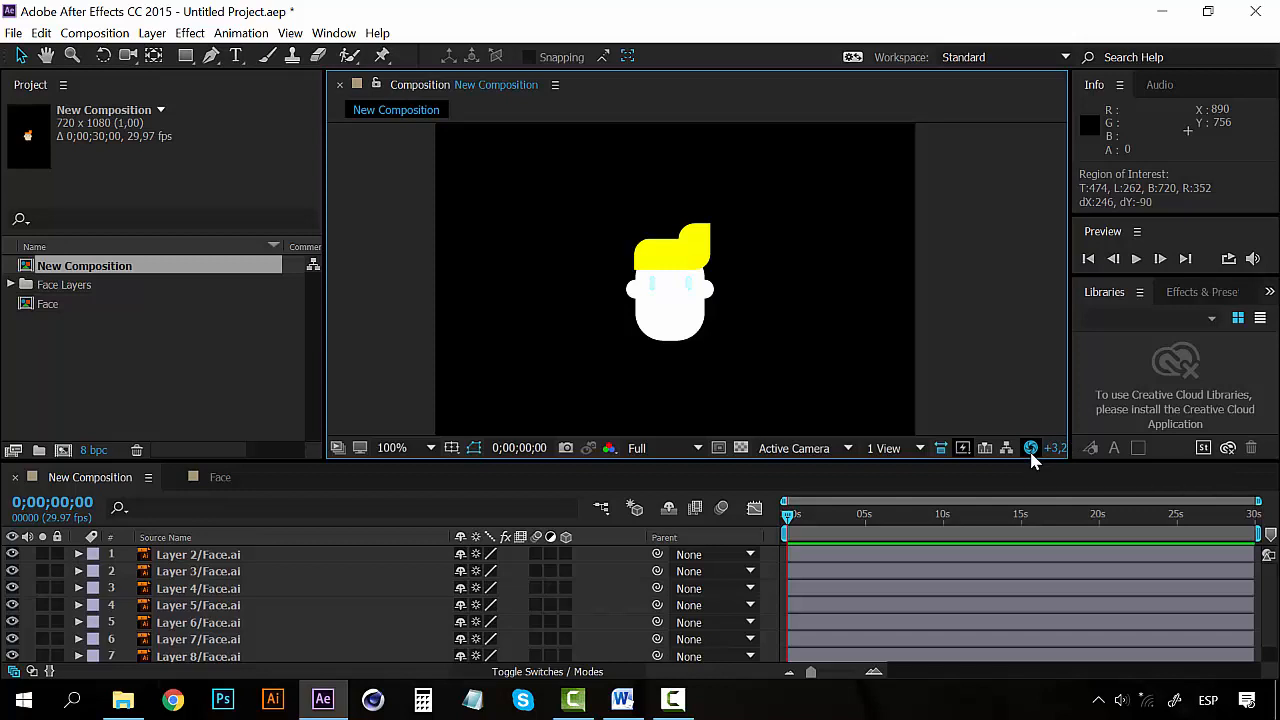
pyautogui.click(1032, 456)
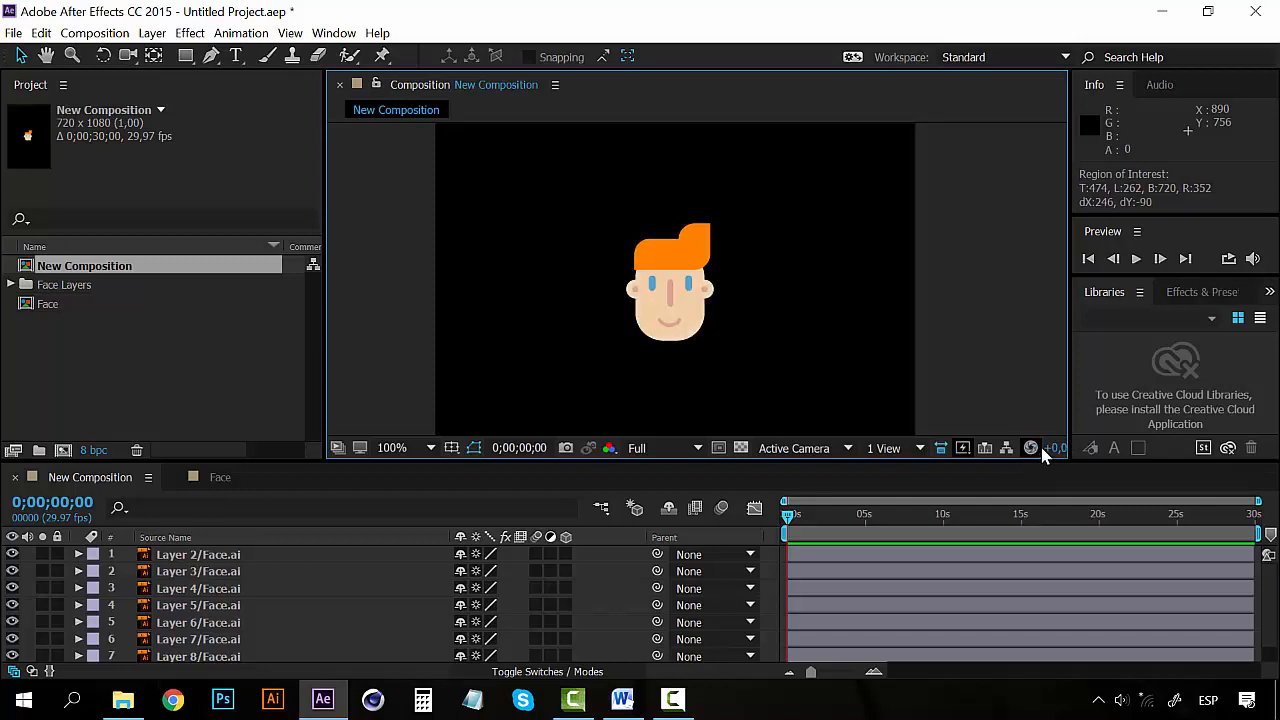
pyautogui.moveTo(1050, 455); pyautogui.dragTo(1071, 449)
pyautogui.click(1032, 450)
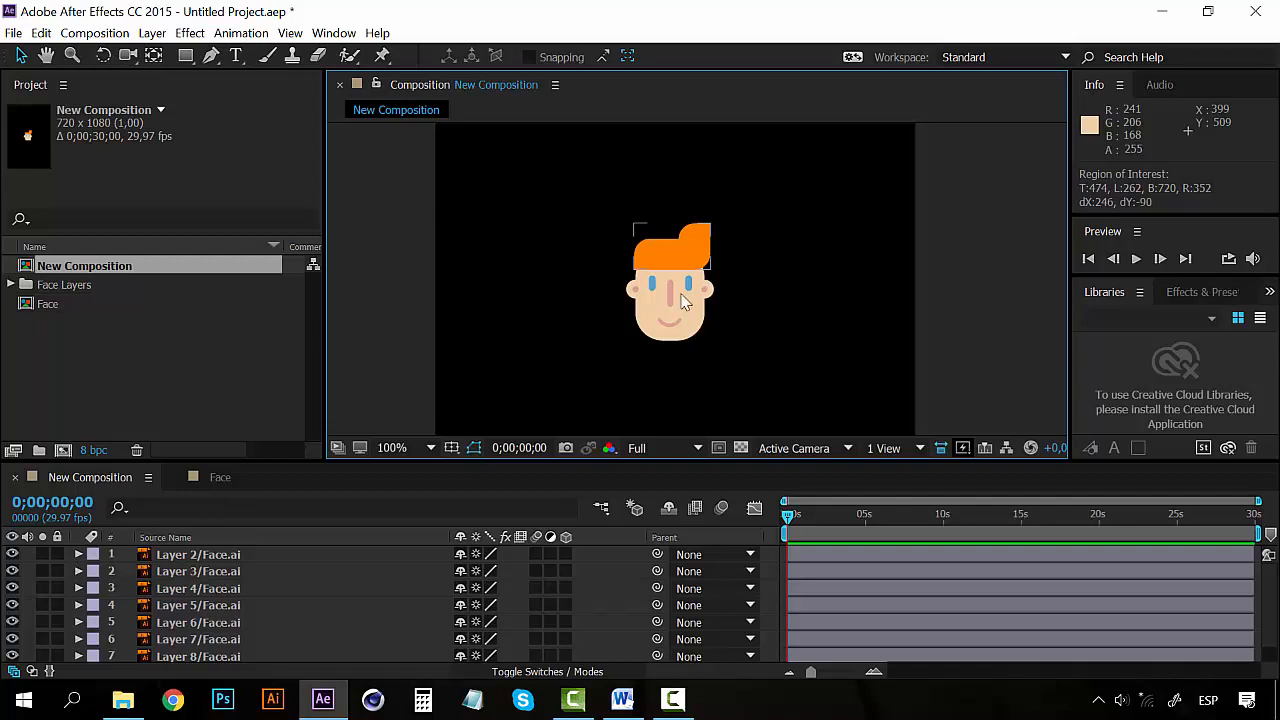
# - Select the two eye layers, Layer 7/Face.ai and Layer 8/Face.ai, and reveal their Position properties
pyautogui.click(228, 571)
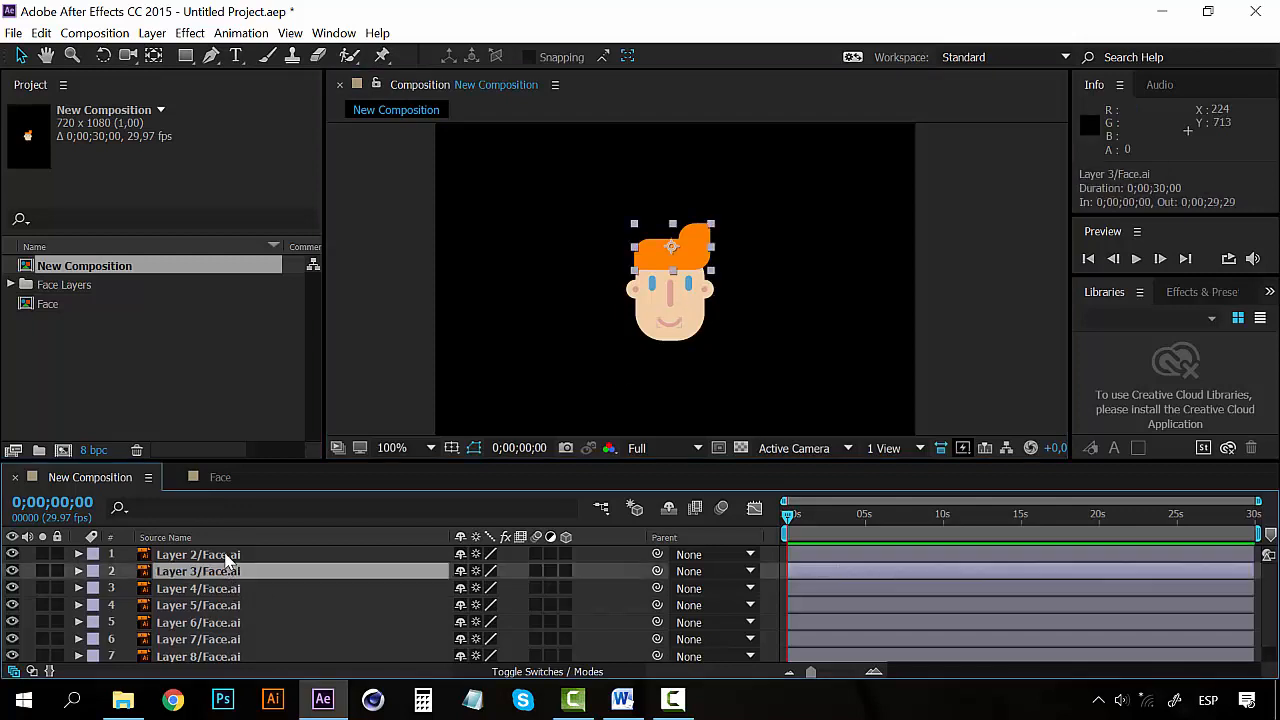
pyautogui.click(225, 555)
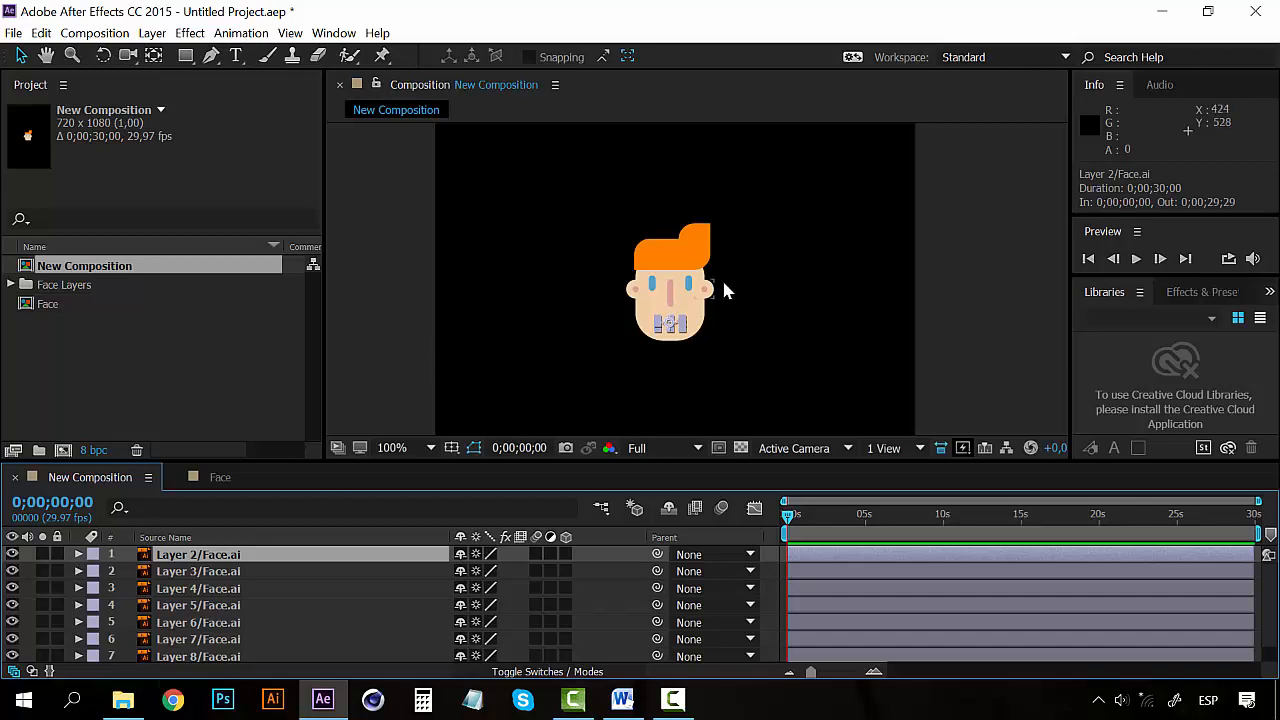
pyautogui.click(687, 286)
pyautogui.scroll(2, 693, 283)
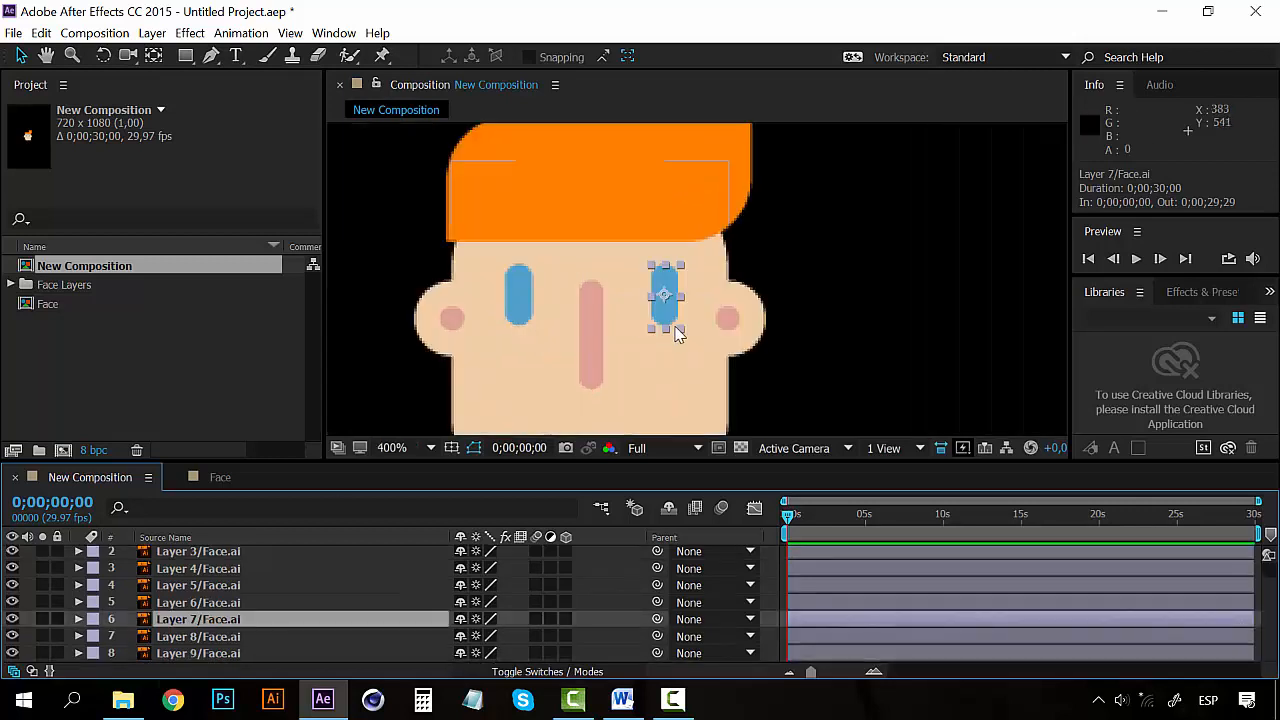
pyautogui.moveTo(657, 337); pyautogui.dragTo(669, 249)
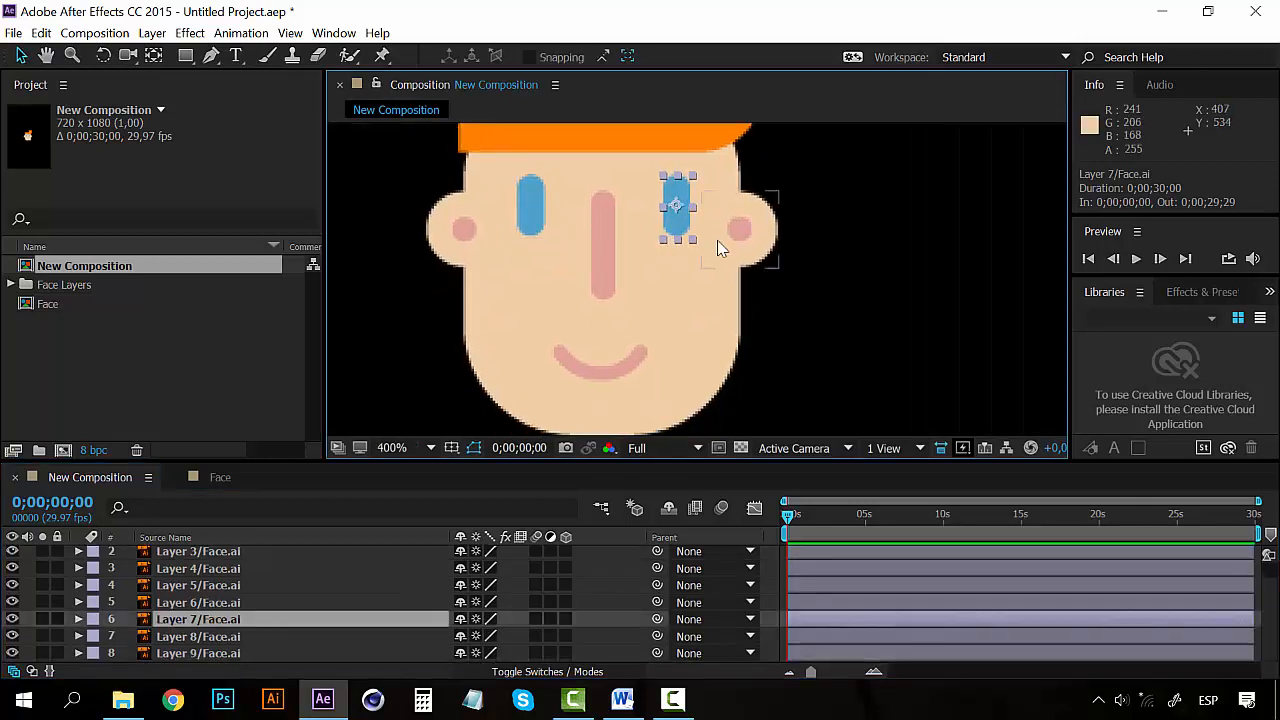
pyautogui.click(210, 638)
pyautogui.click(208, 621)
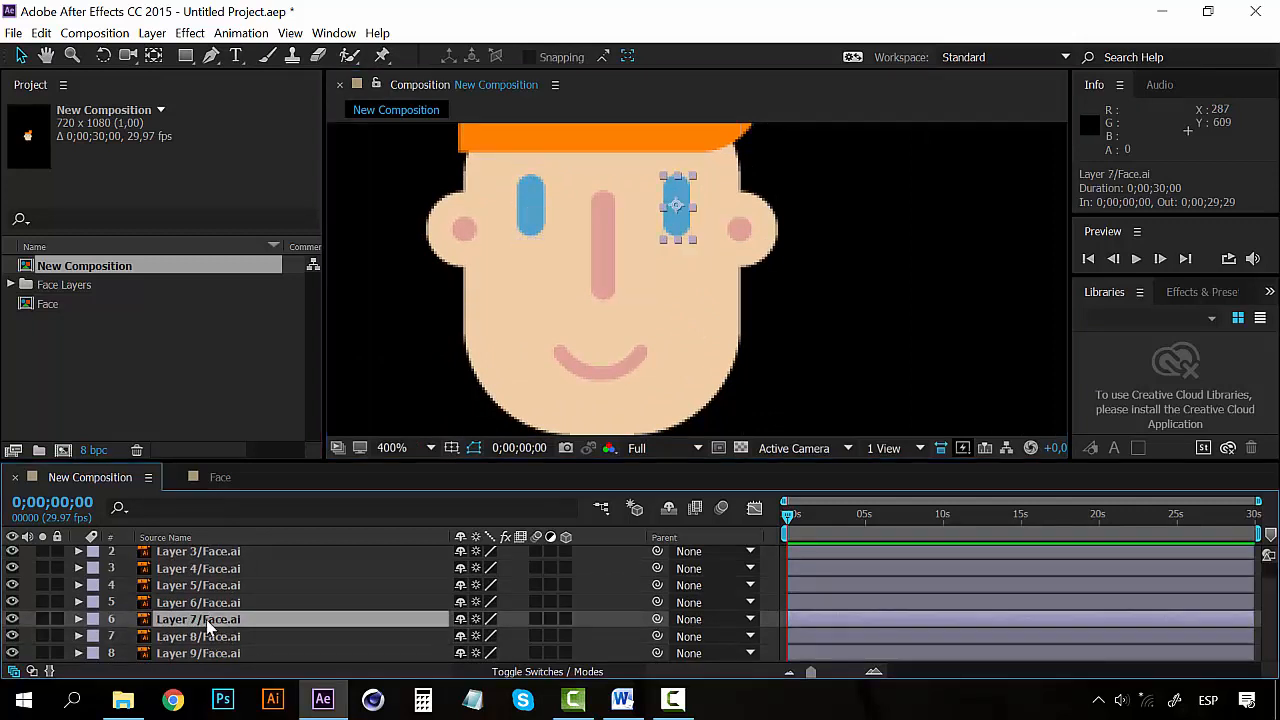
pyautogui.keyDown('shift'); pyautogui.click(213, 638); pyautogui.keyUp('shift')
pyautogui.press('p')
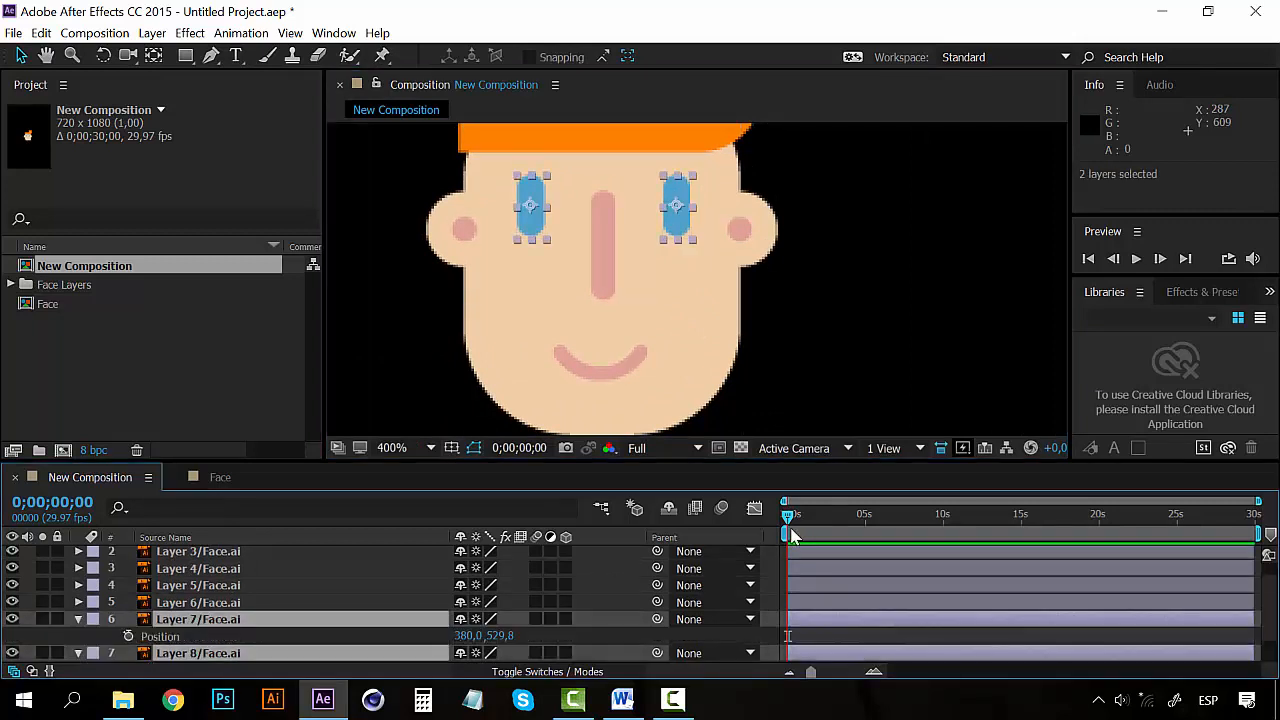
pyautogui.scroll(-2, 404, 602)
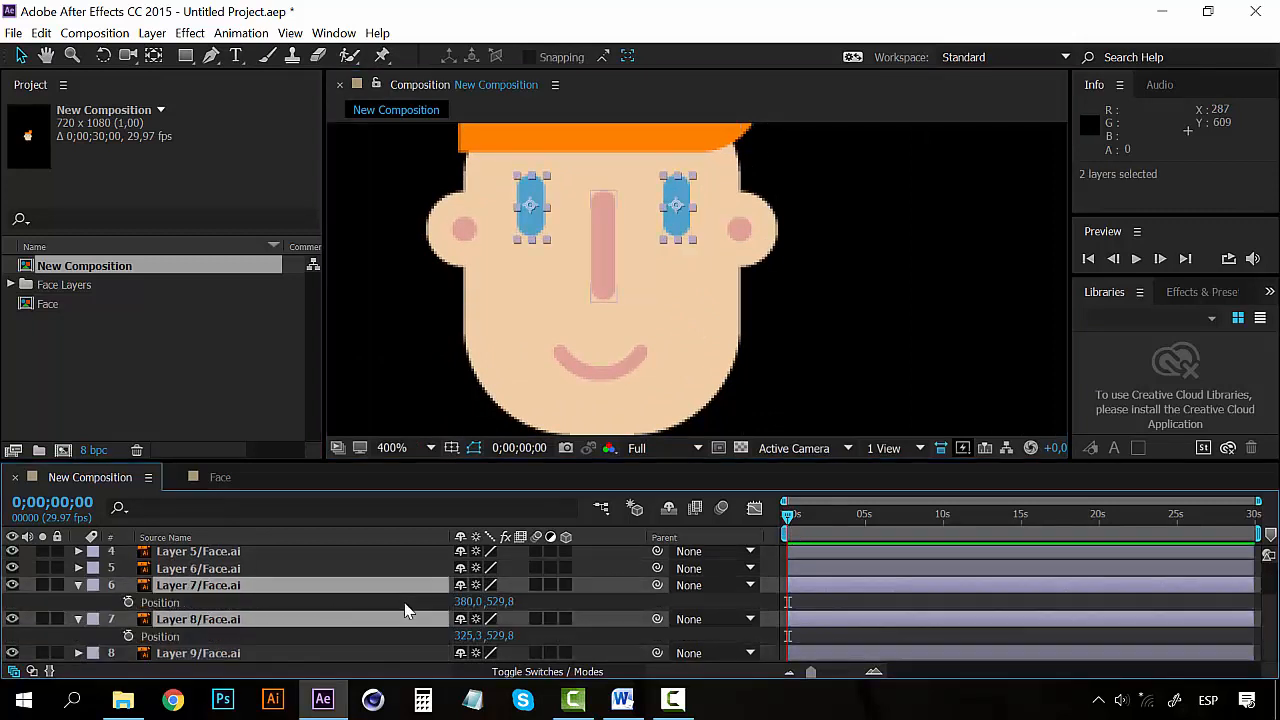
# - Keyframe both eyes' Position from 0;00;00;00, lowering them to Y 552,0 at 0;00;01;01 and raising them to Y 526,3 at 0;00;02;00
pyautogui.click(128, 603)
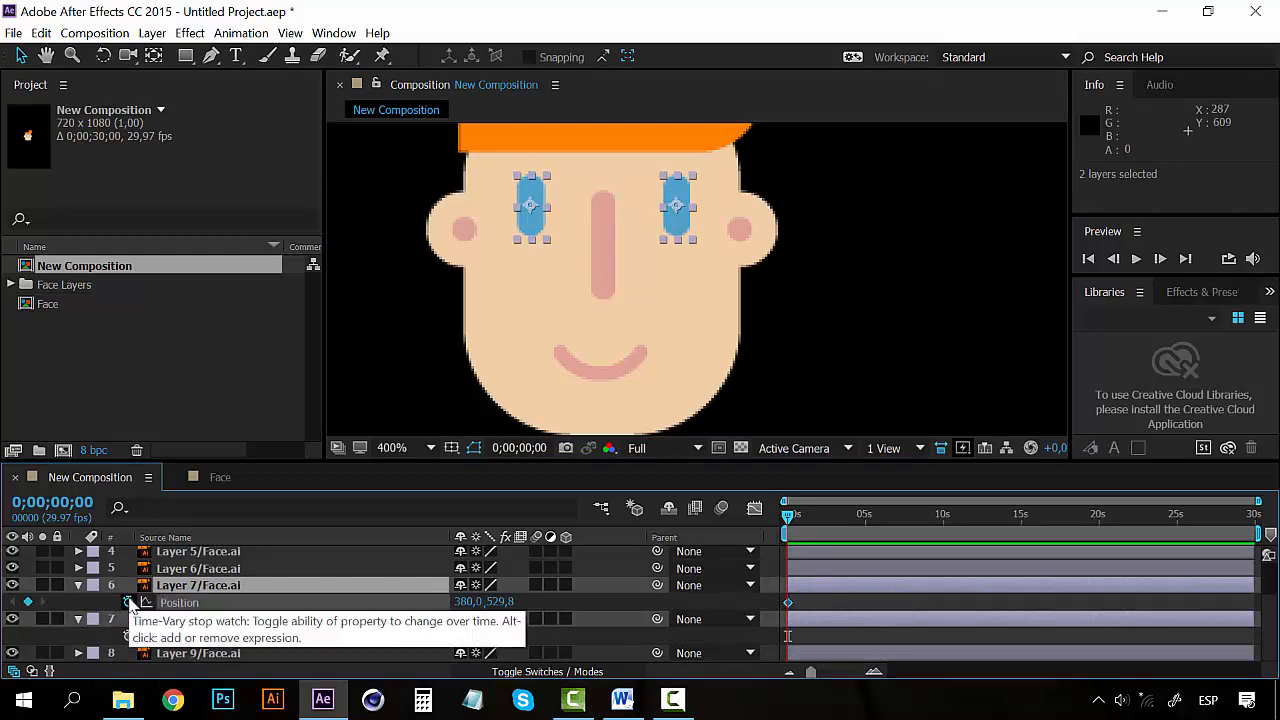
pyautogui.click(874, 675)
pyautogui.click(874, 675)
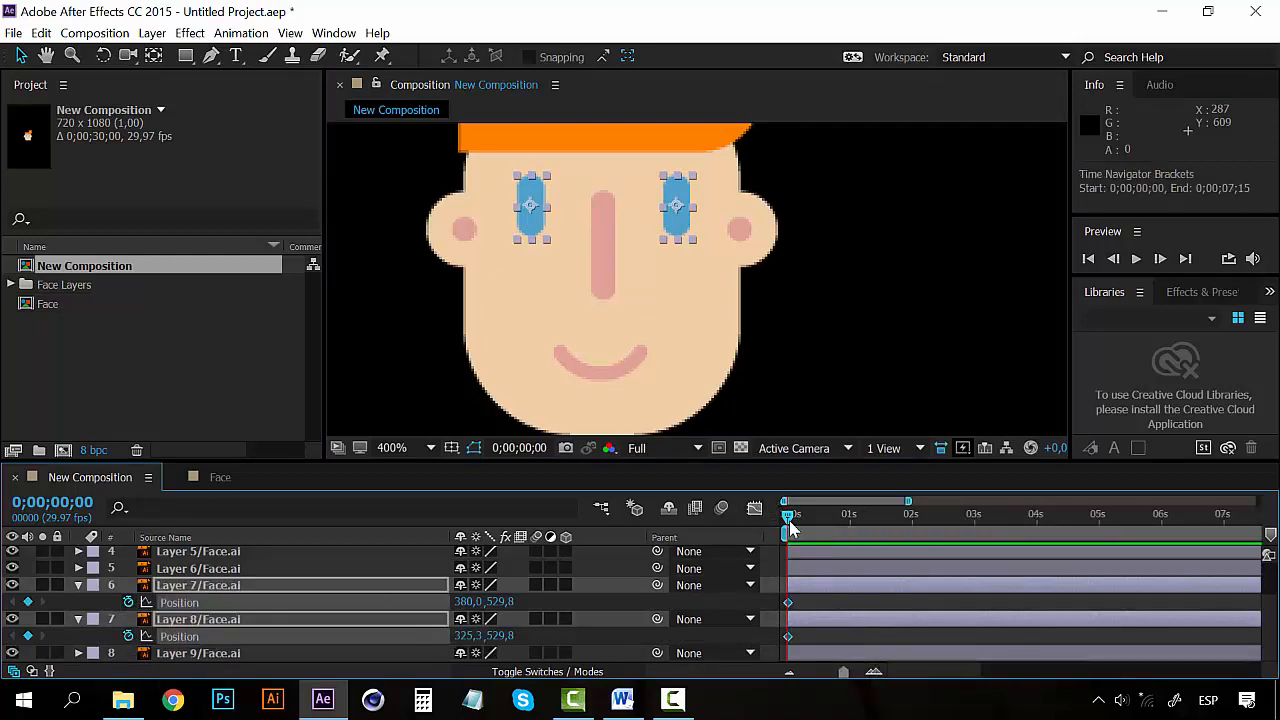
pyautogui.moveTo(789, 518); pyautogui.dragTo(851, 518)
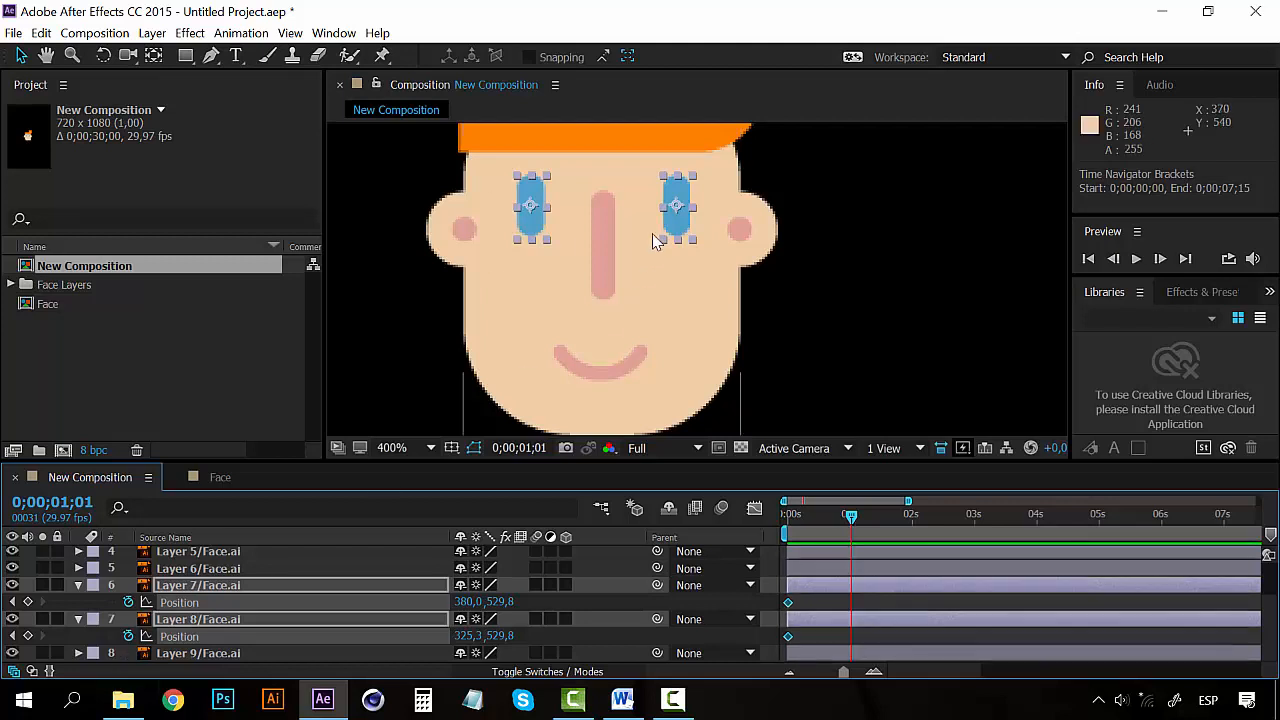
pyautogui.moveTo(679, 232); pyautogui.dragTo(679, 292)
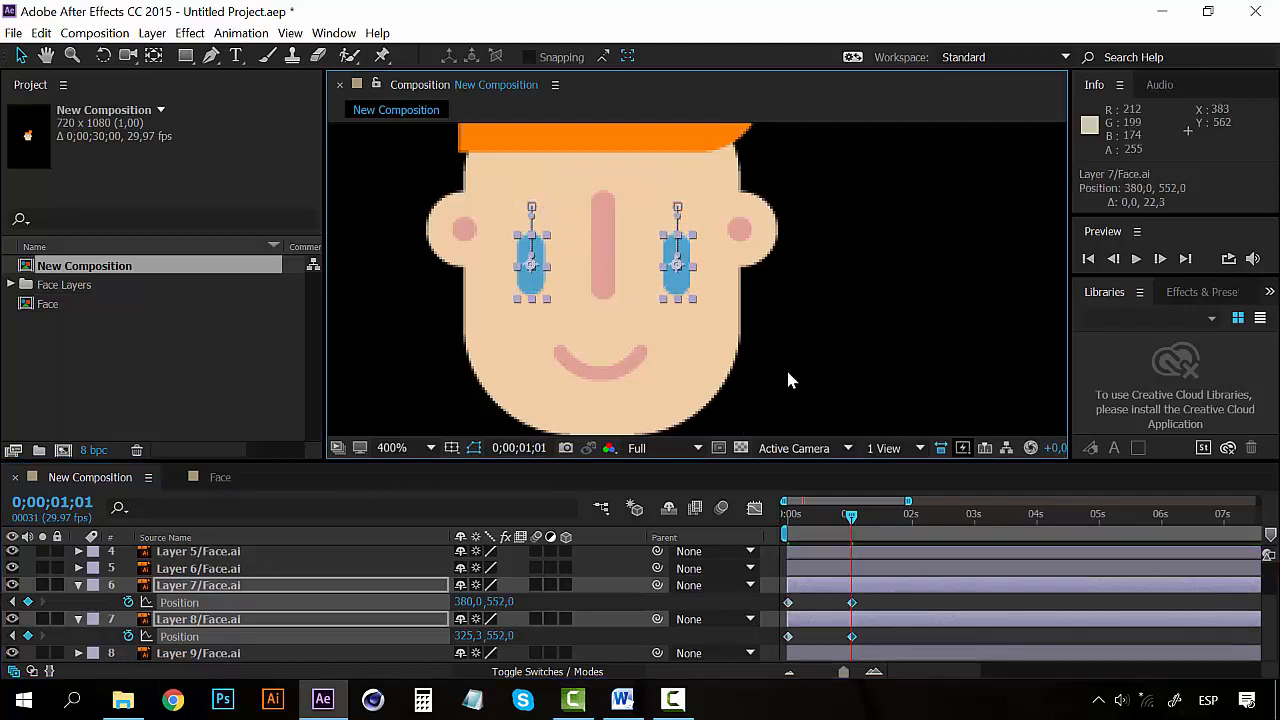
pyautogui.click(912, 517)
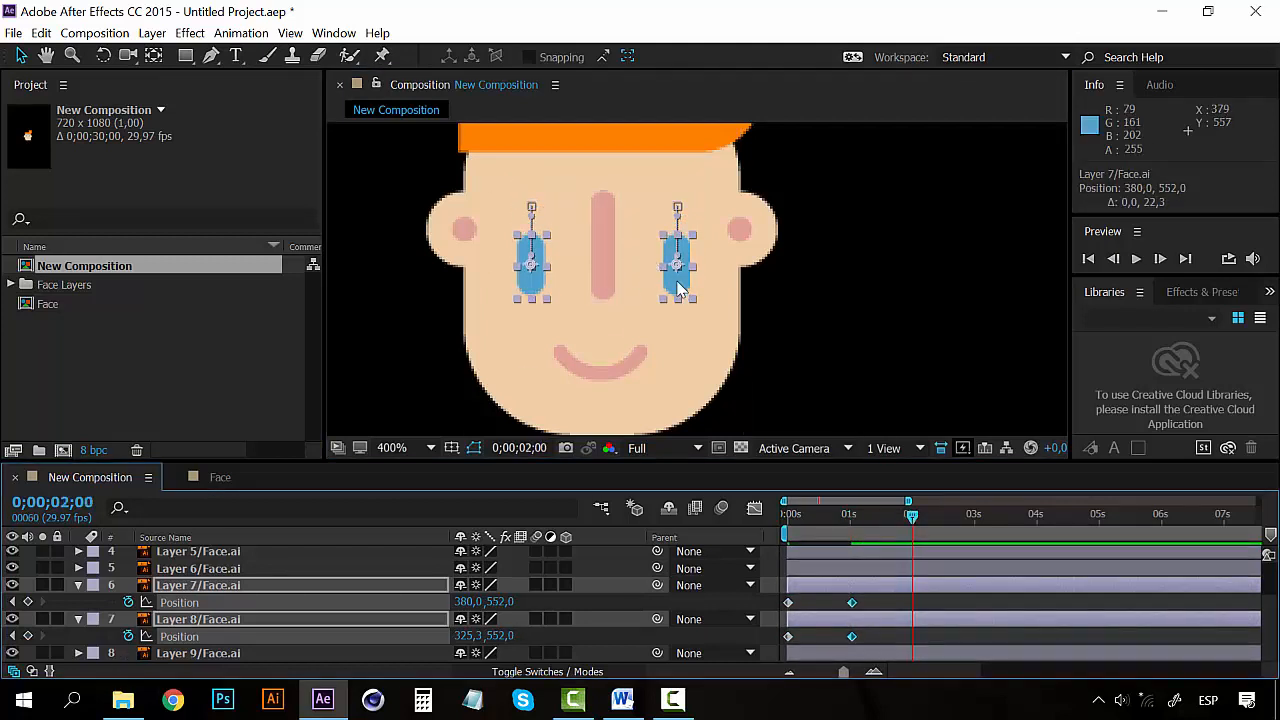
pyautogui.moveTo(679, 270); pyautogui.dragTo(679, 233)
# - Preview the eye movement from the start of the composition with the whole face in view
pyautogui.press('space')
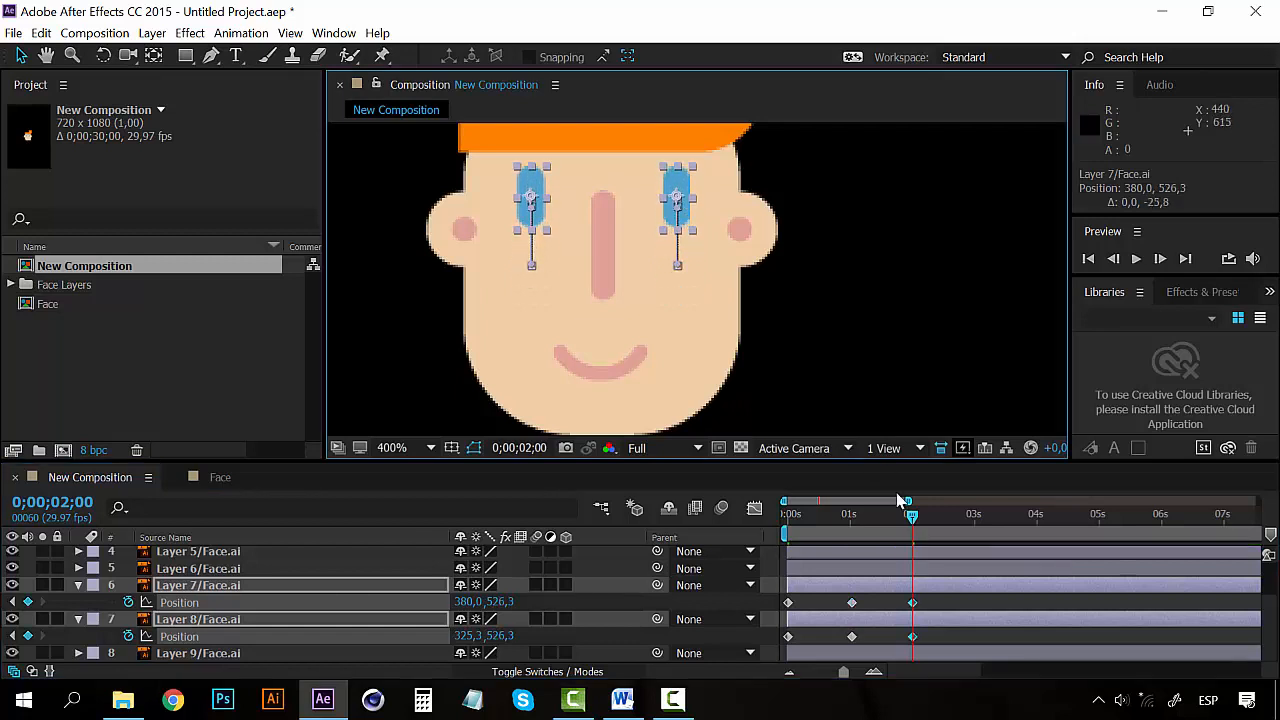
pyautogui.moveTo(759, 502); pyautogui.dragTo(754, 498)
pyautogui.scroll(-2, 720, 288)
pyautogui.click(810, 367)
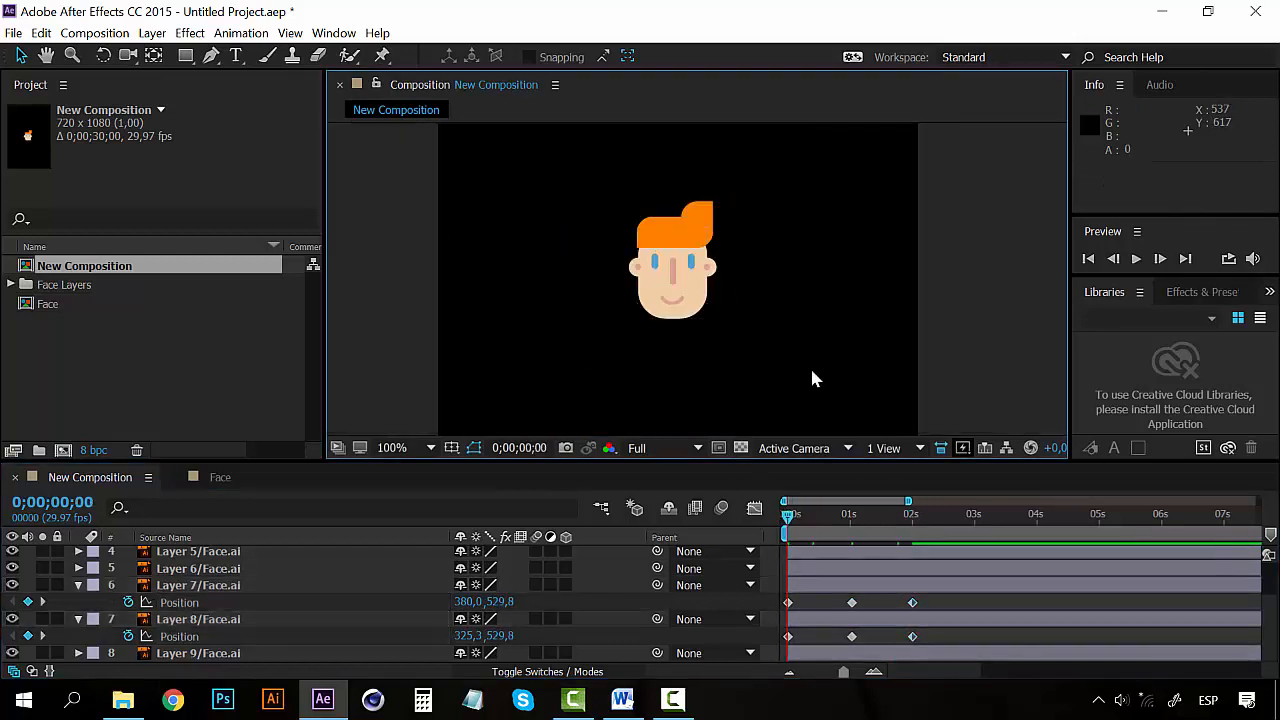
pyautogui.press('space')
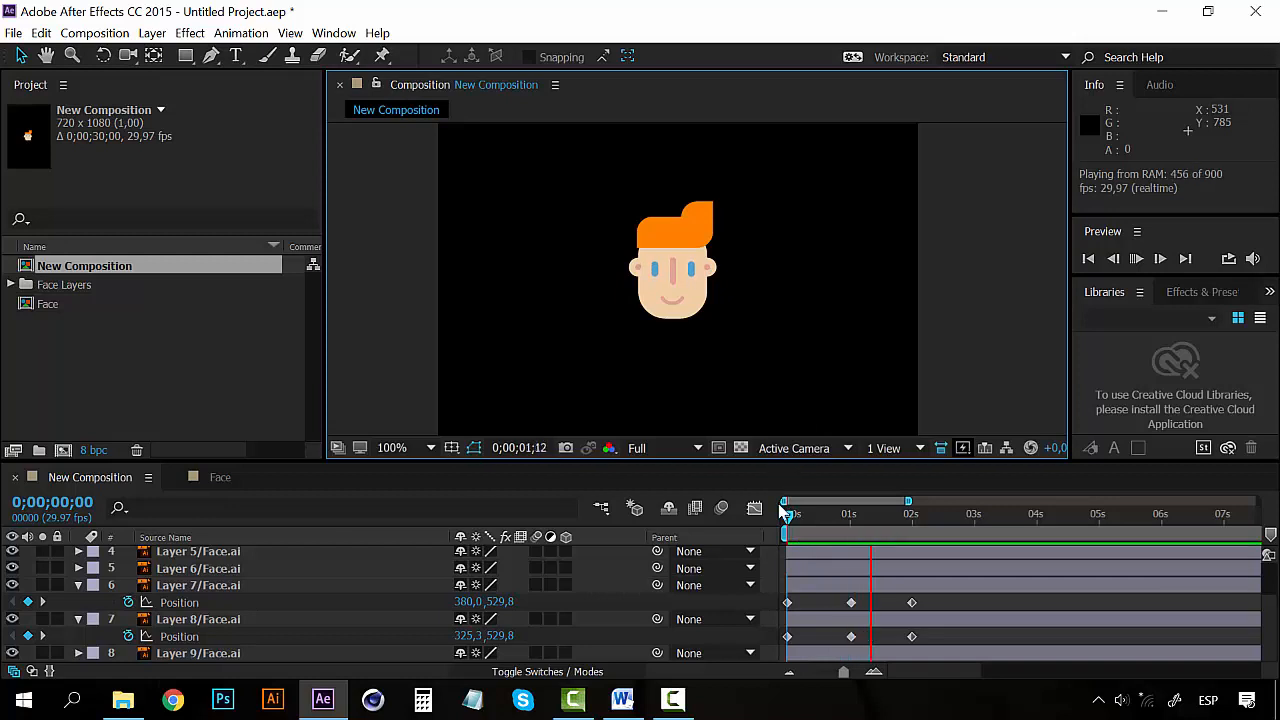
pyautogui.press('space')
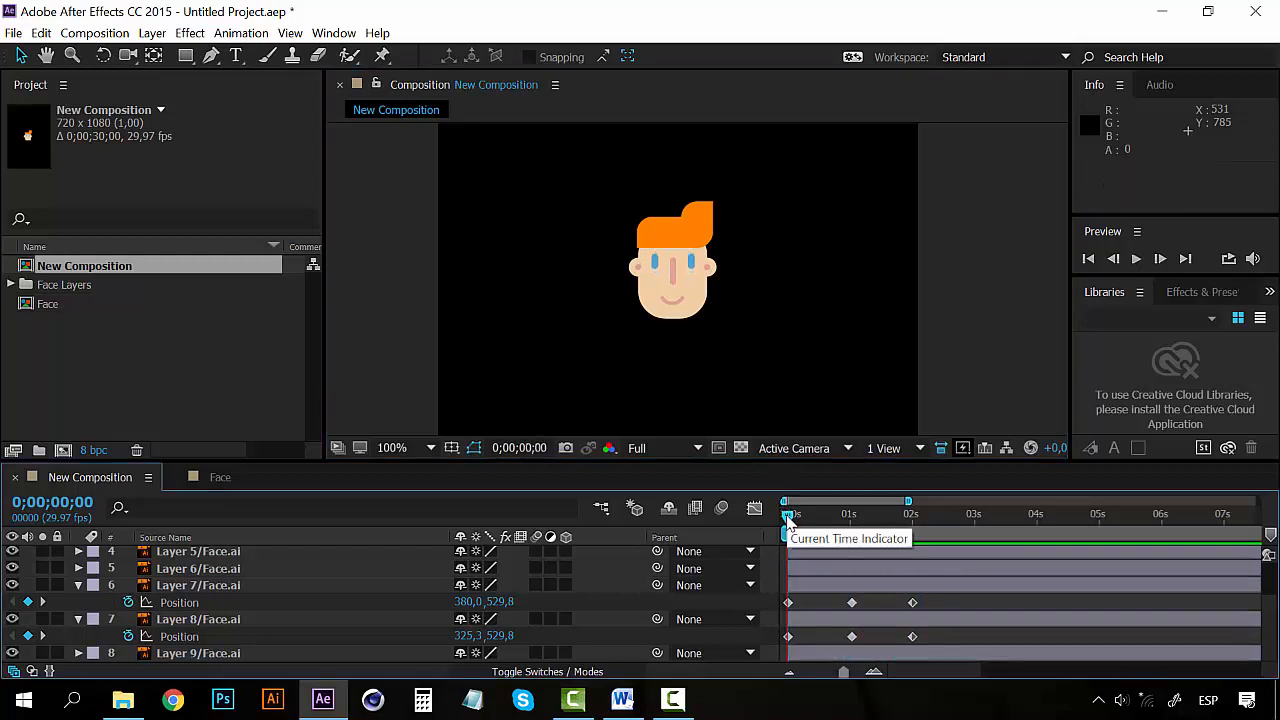
# - Collapse the properties of Layer 7/Face.ai and Layer 8/Face.ai and select both eye layers together
pyautogui.click(205, 587)
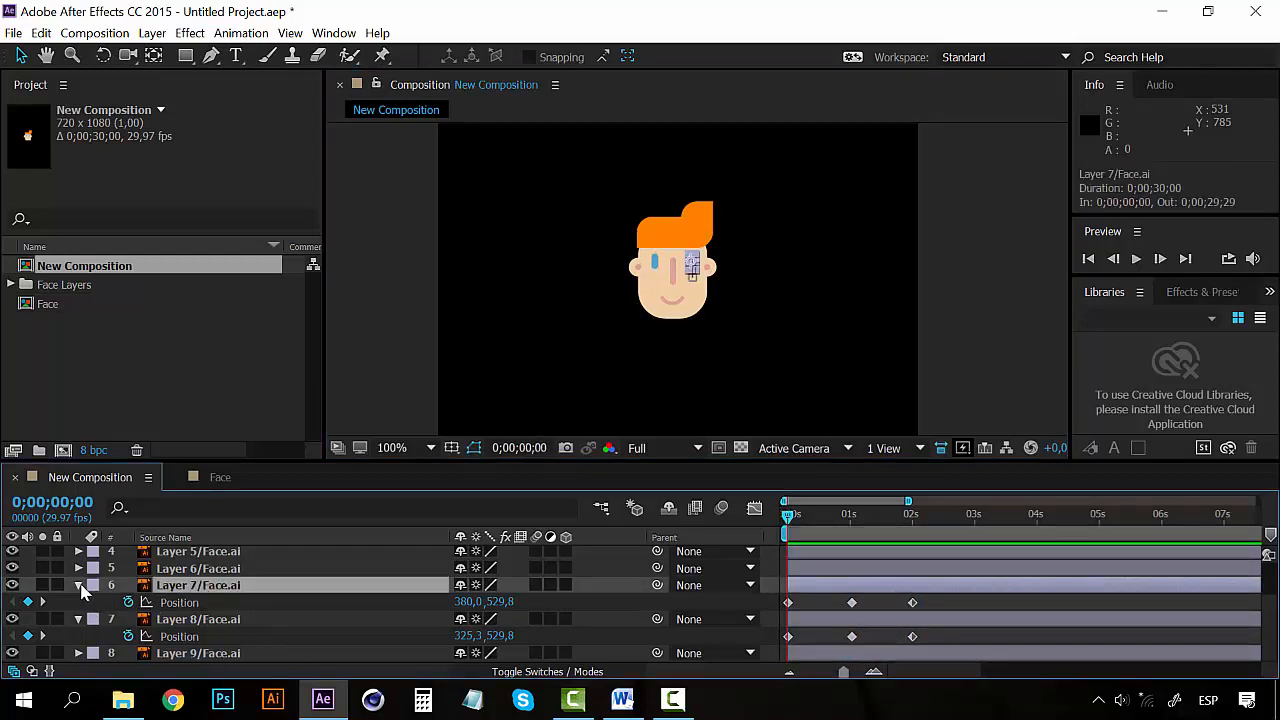
pyautogui.click(79, 586)
pyautogui.click(80, 628)
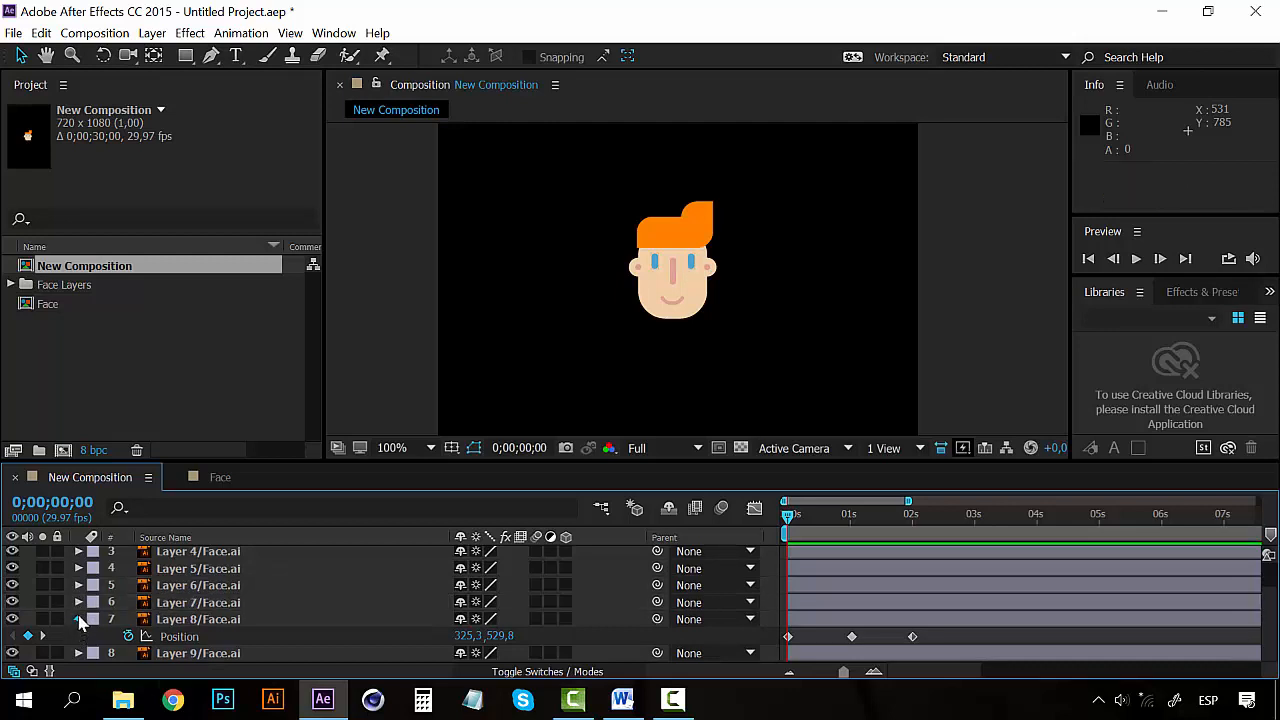
pyautogui.click(79, 620)
pyautogui.click(206, 622)
pyautogui.scroll(1, 200, 640)
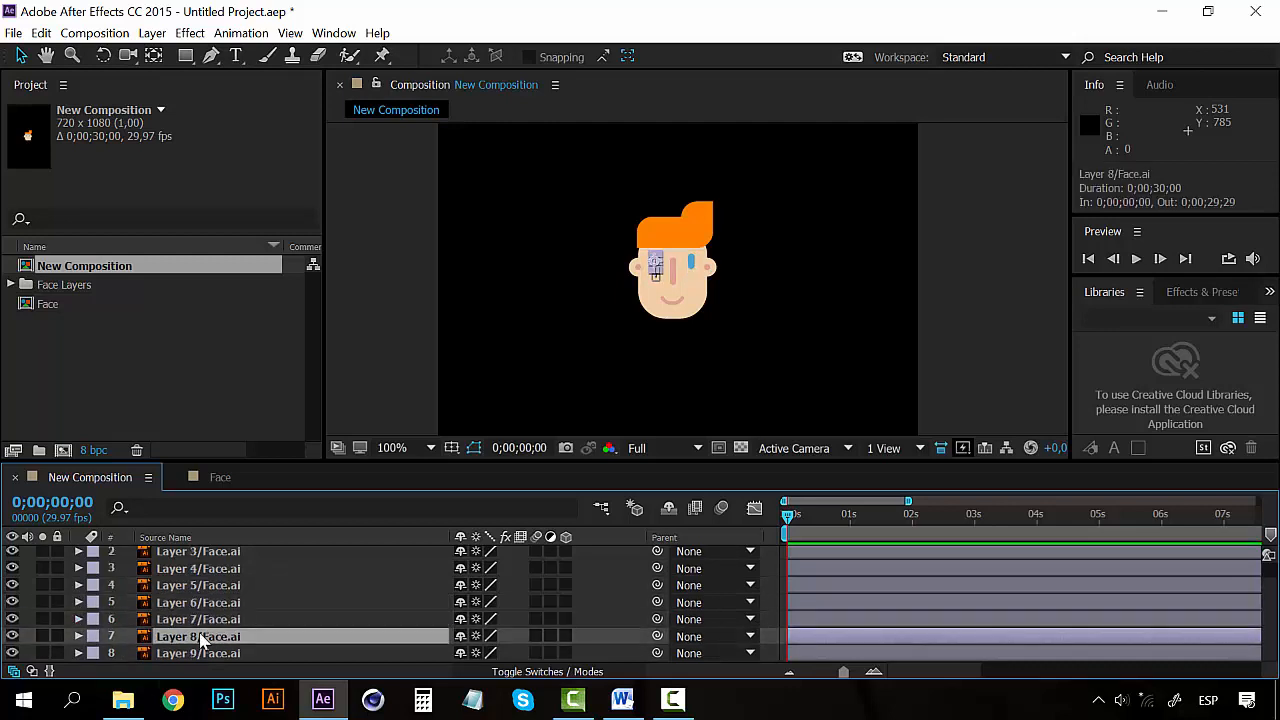
pyautogui.keyDown('ctrl'); pyautogui.click(225, 622); pyautogui.keyUp('ctrl')
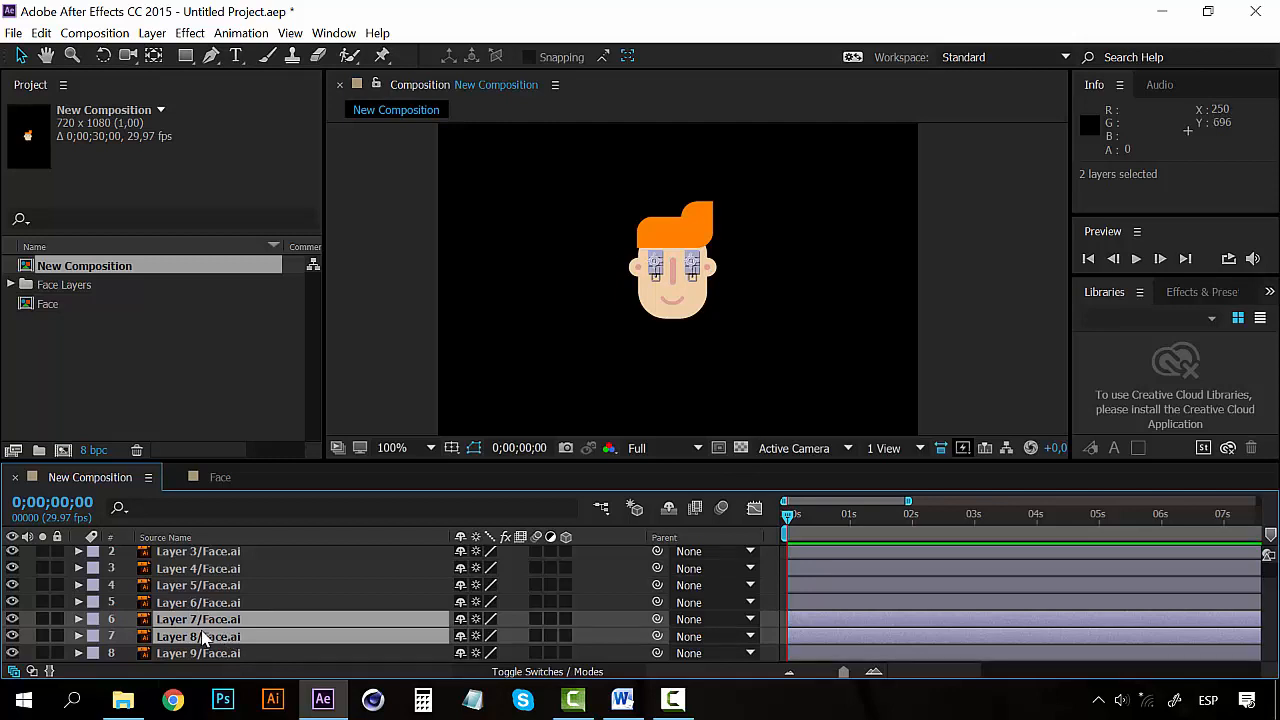
# - Enlarge the timeline area just enough to show all eight layers while keeping the face in view
pyautogui.scroll(1, 203, 638)
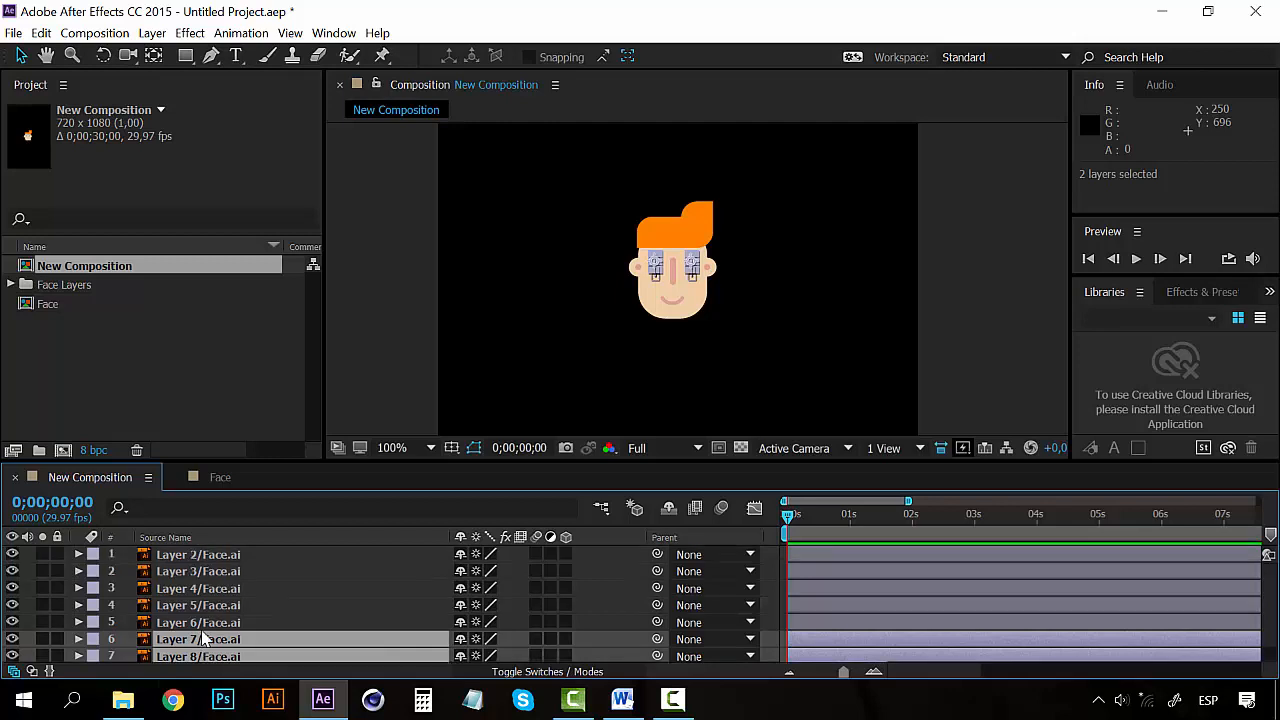
pyautogui.scroll(-1, 228, 567)
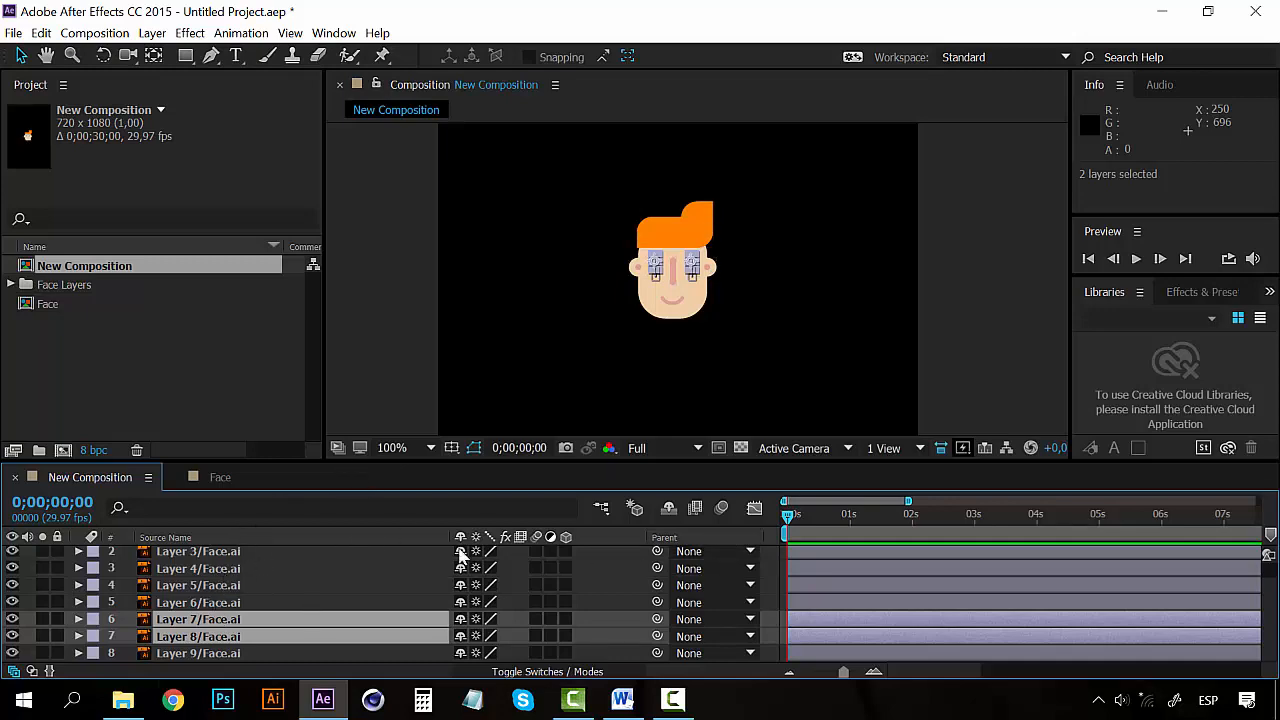
pyautogui.moveTo(505, 465); pyautogui.dragTo(515, 272)
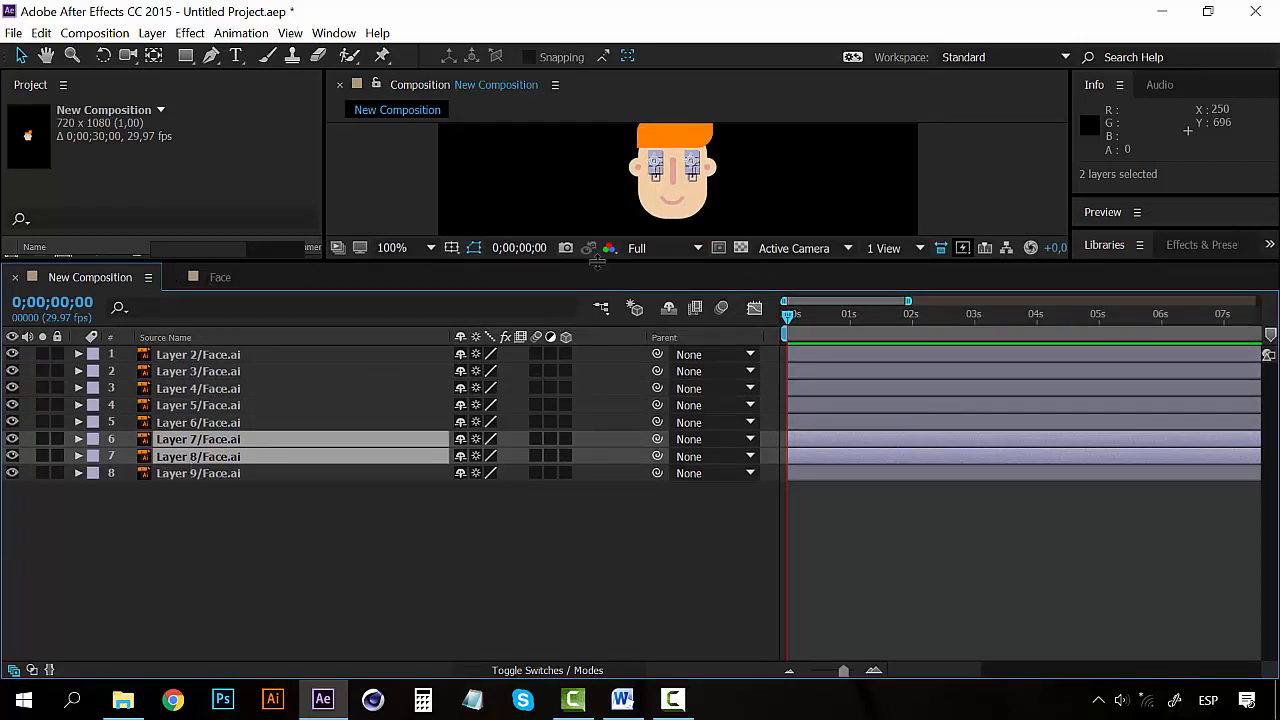
pyautogui.moveTo(598, 262); pyautogui.dragTo(586, 418)
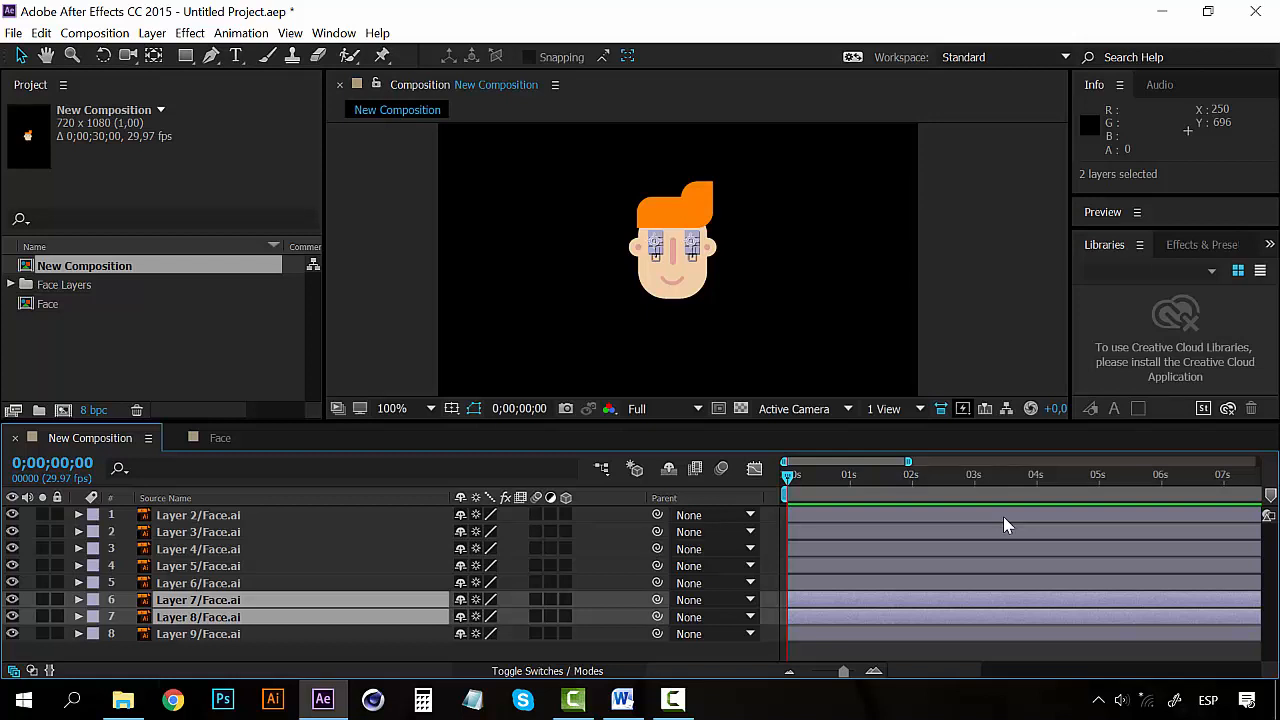
# - Select the nose layer, Layer 6/Face.ai, and briefly play the composition from the start
pyautogui.click(205, 584)
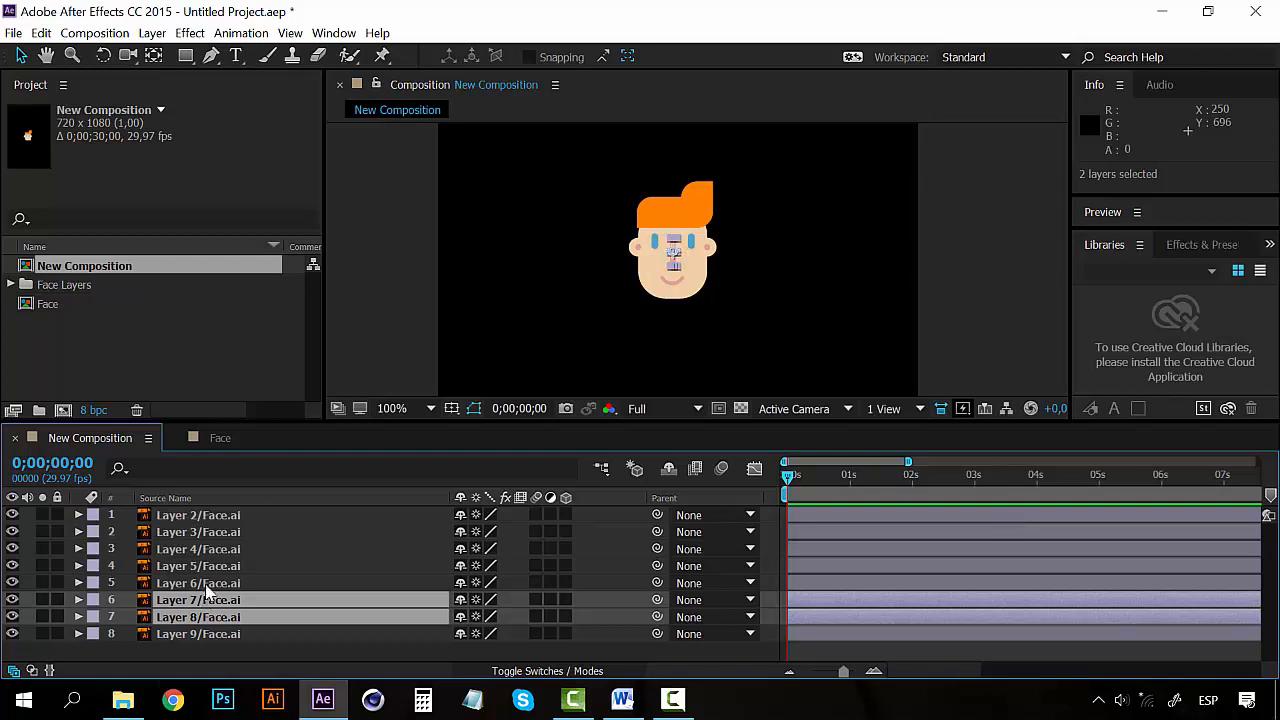
pyautogui.press('space')
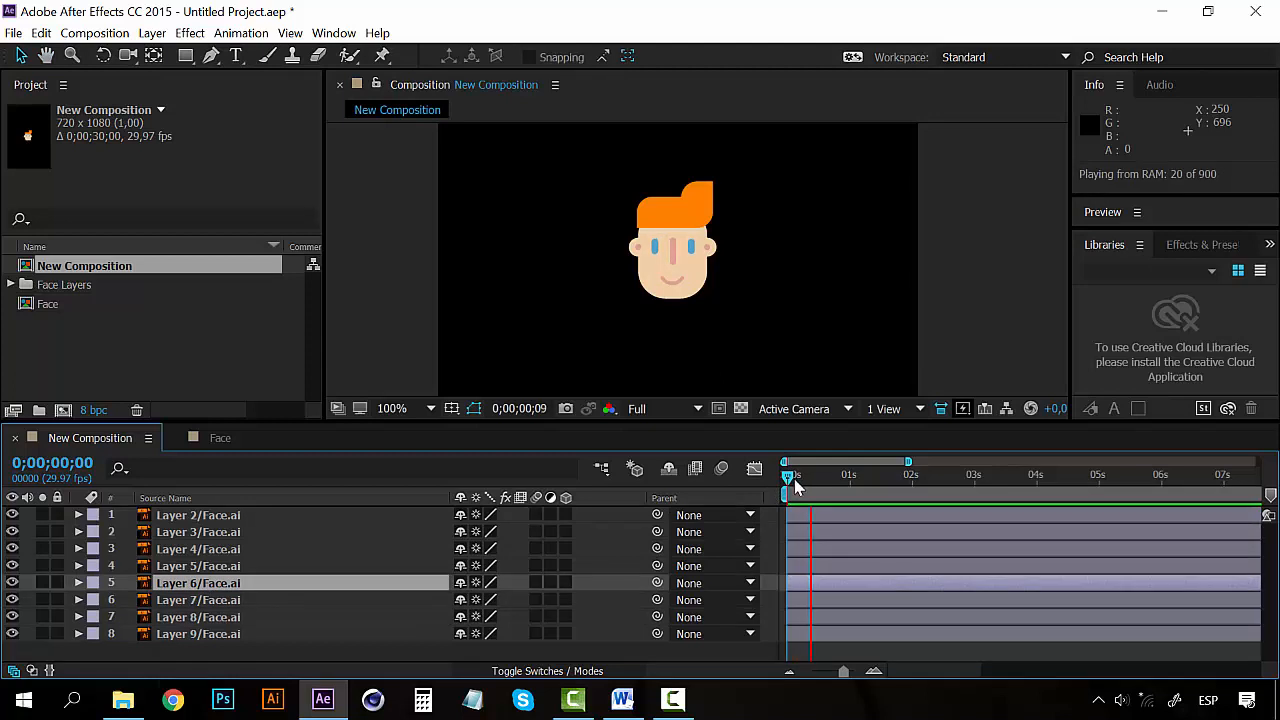
pyautogui.press('space')
# - Pre-compose Layer 7/Face.ai and Layer 8/Face.ai into a new composition named Eyes, moving all attributes into it
pyautogui.click(212, 600)
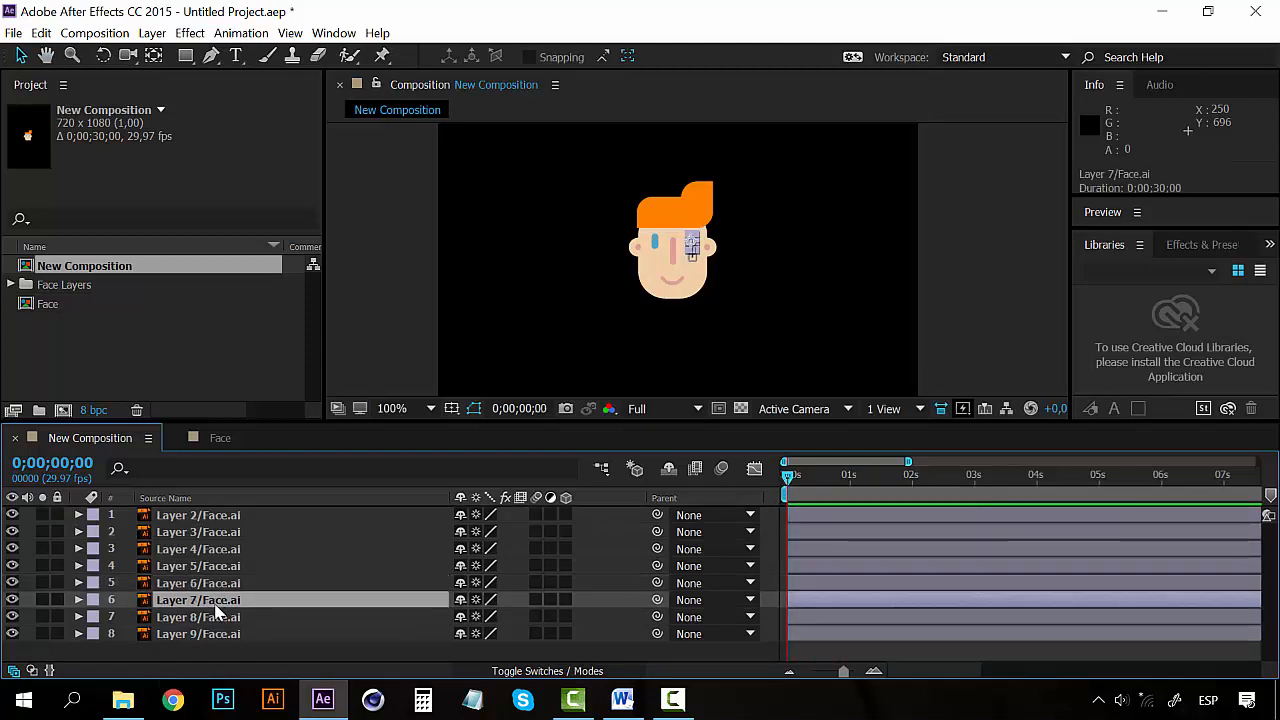
pyautogui.keyDown('ctrl'); pyautogui.click(216, 616); pyautogui.keyUp('ctrl')
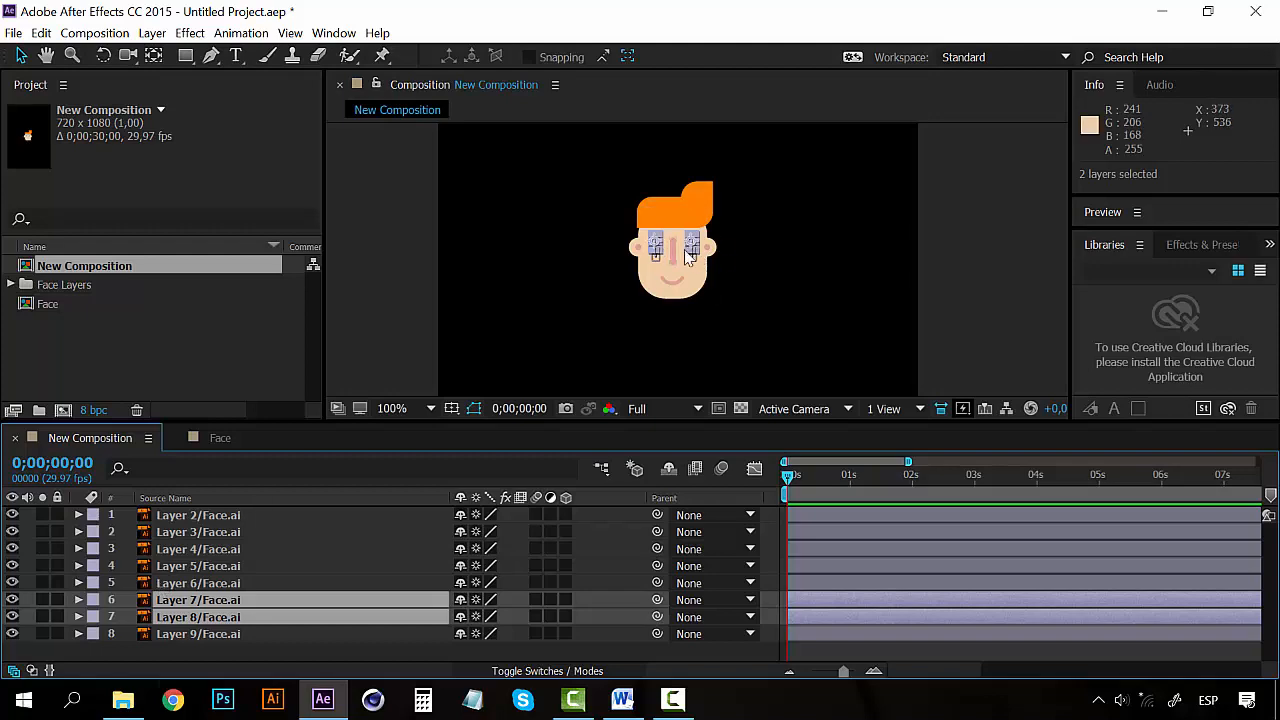
pyautogui.click(152, 33)
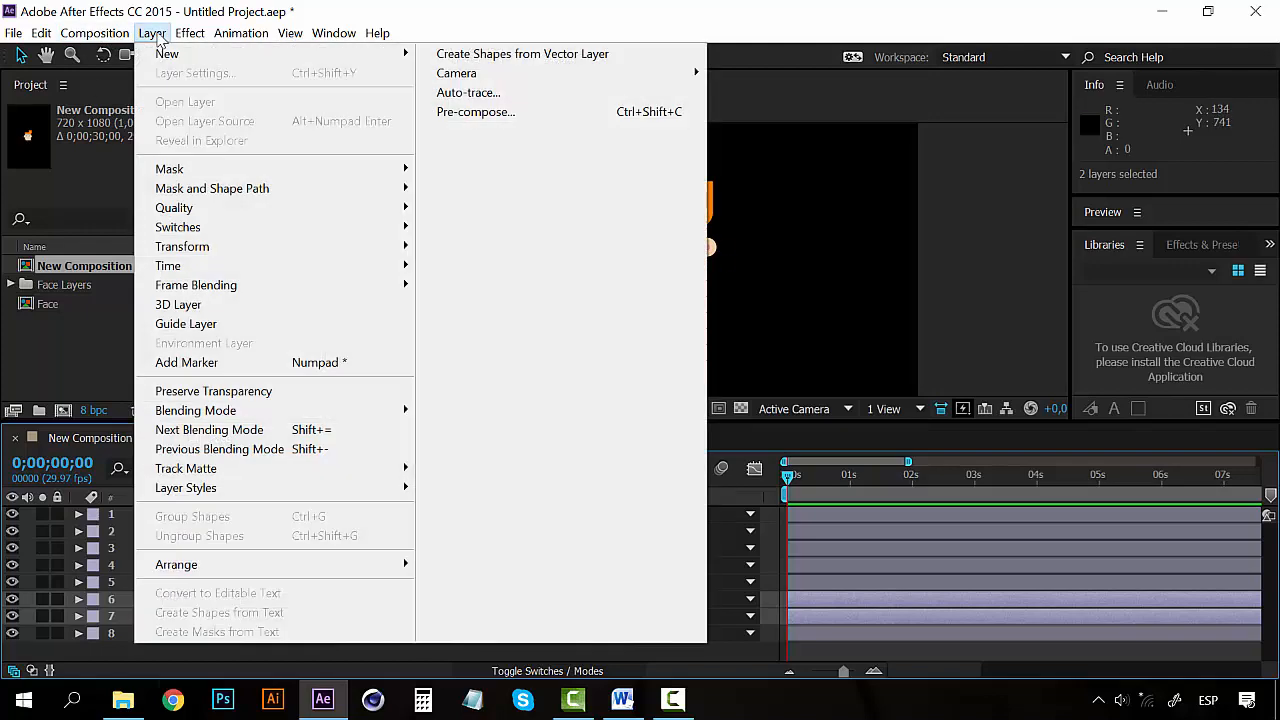
pyautogui.click(510, 113)
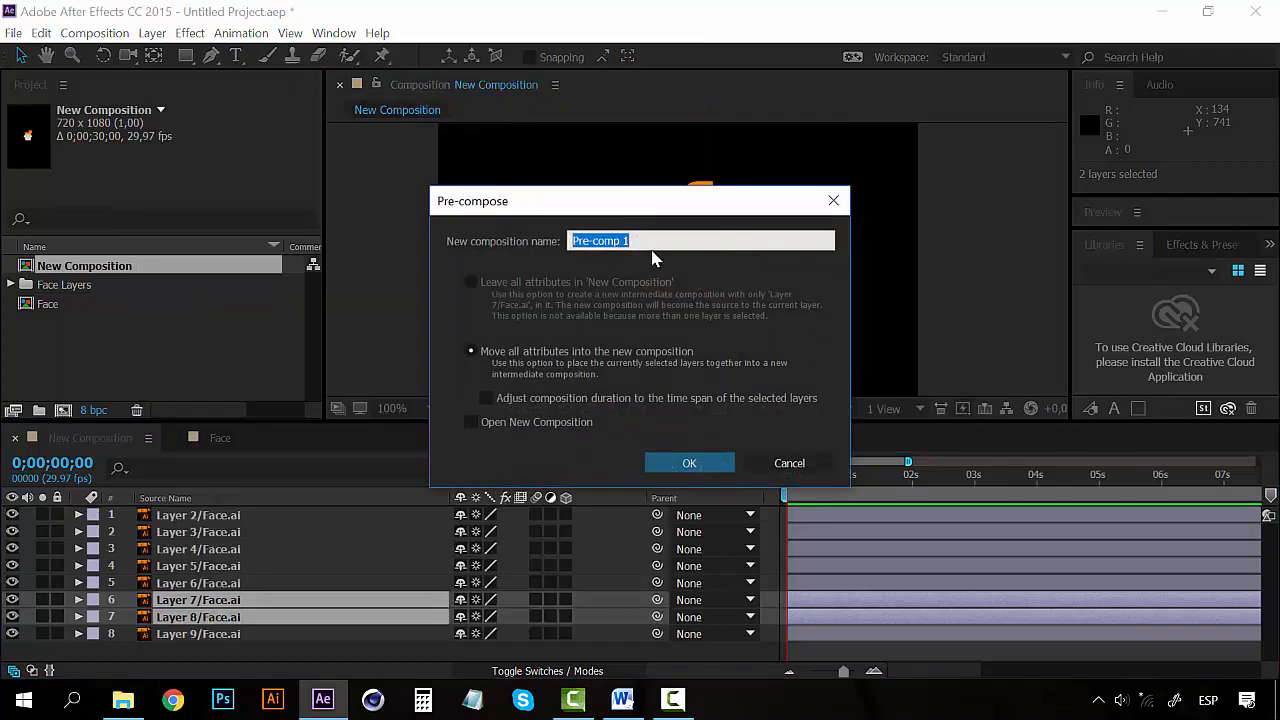
pyautogui.moveTo(650, 208); pyautogui.dragTo(799, 209)
pyautogui.click(797, 241)
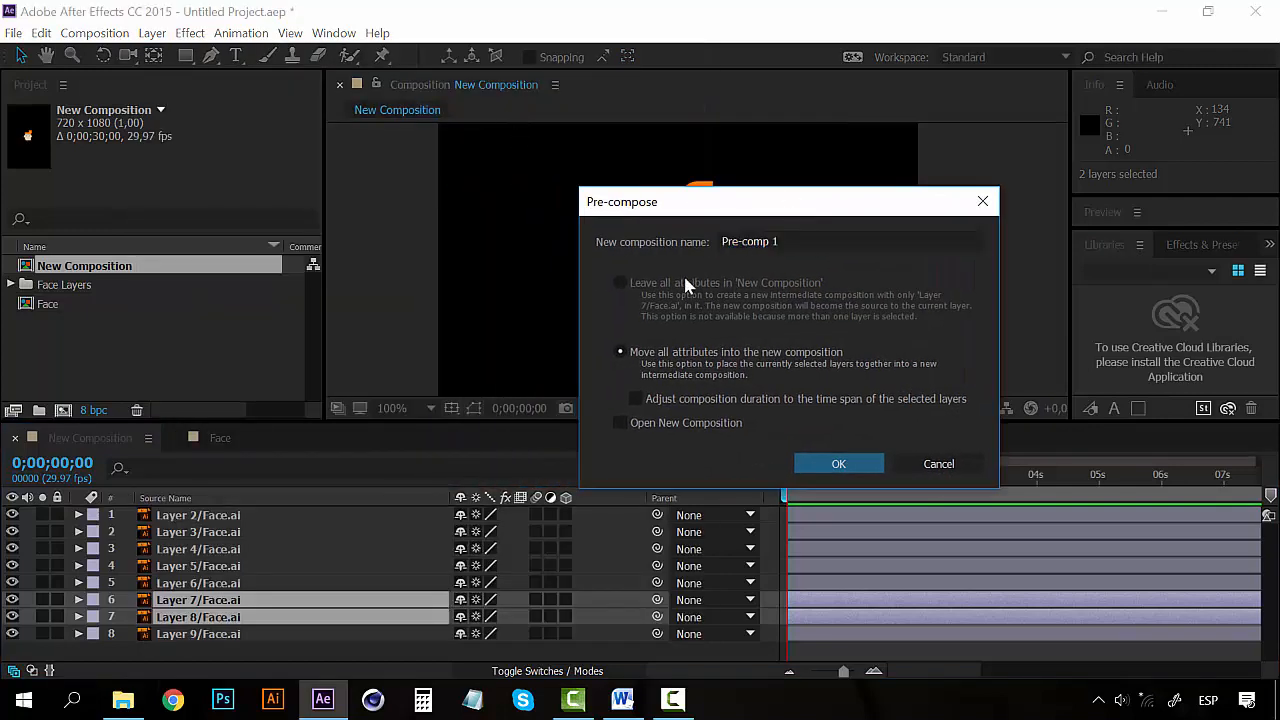
pyautogui.moveTo(797, 241); pyautogui.dragTo(715, 242)
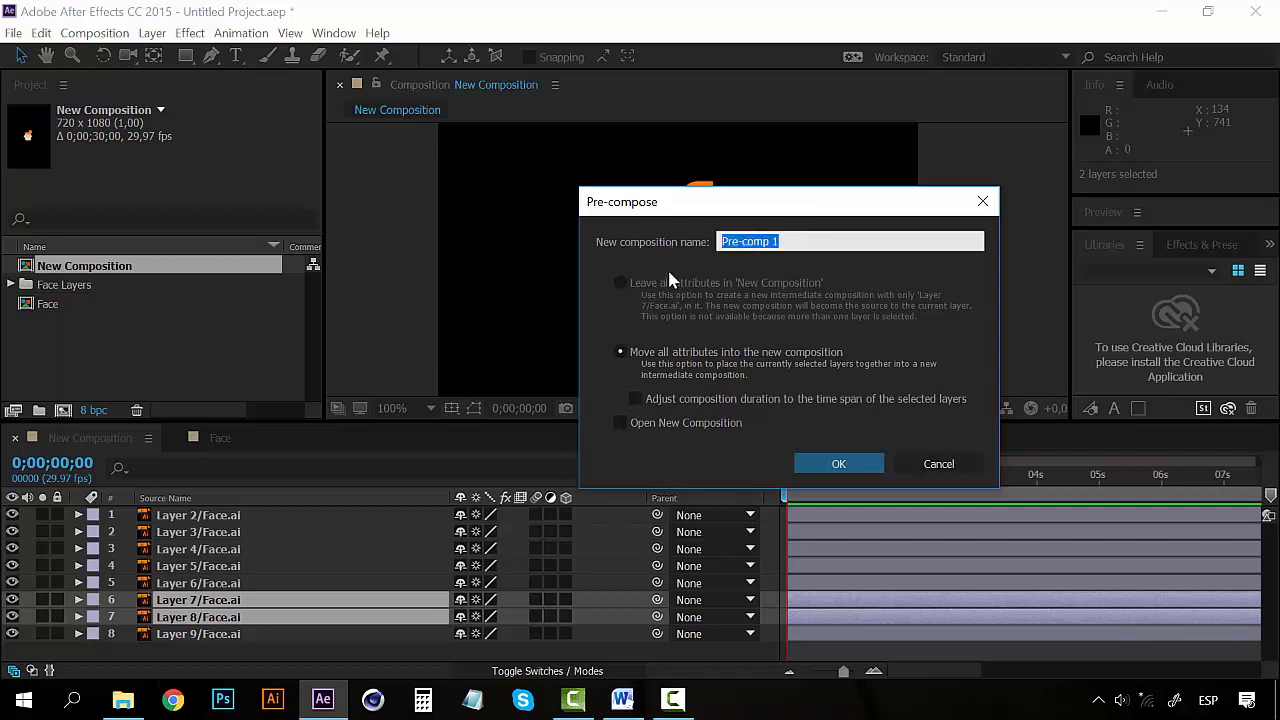
pyautogui.write('Eyes')
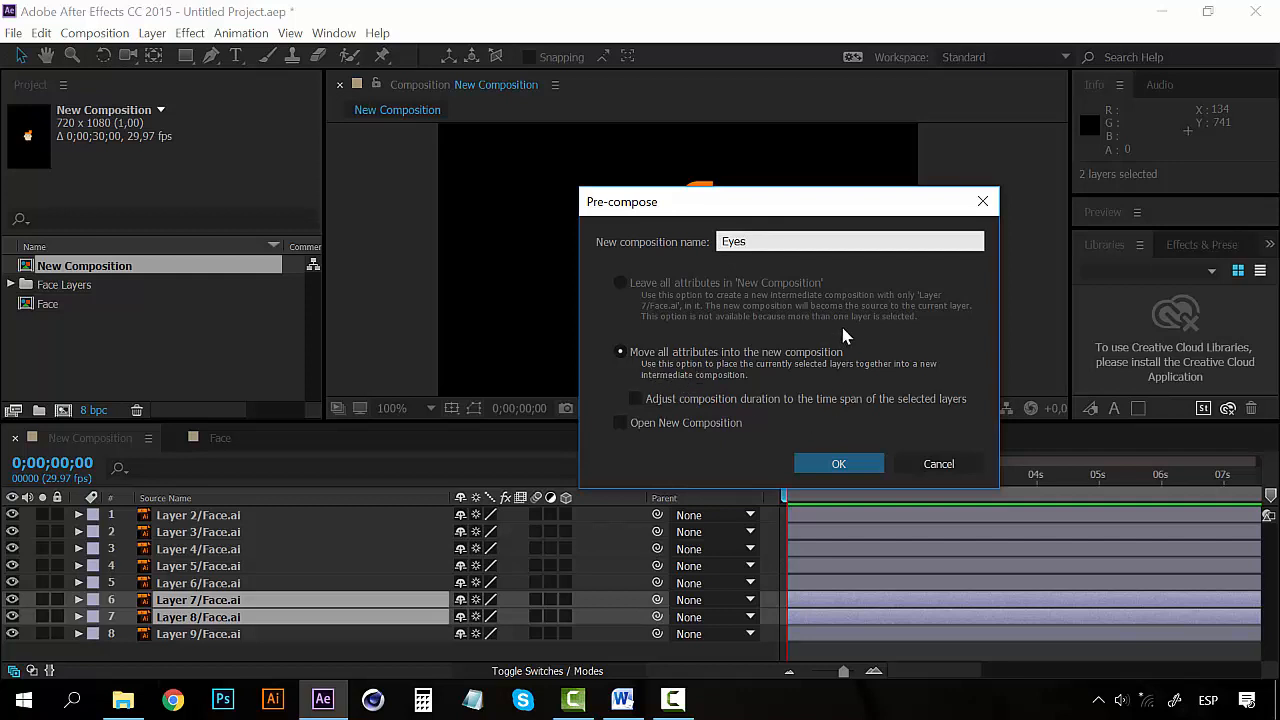
pyautogui.click(828, 468)
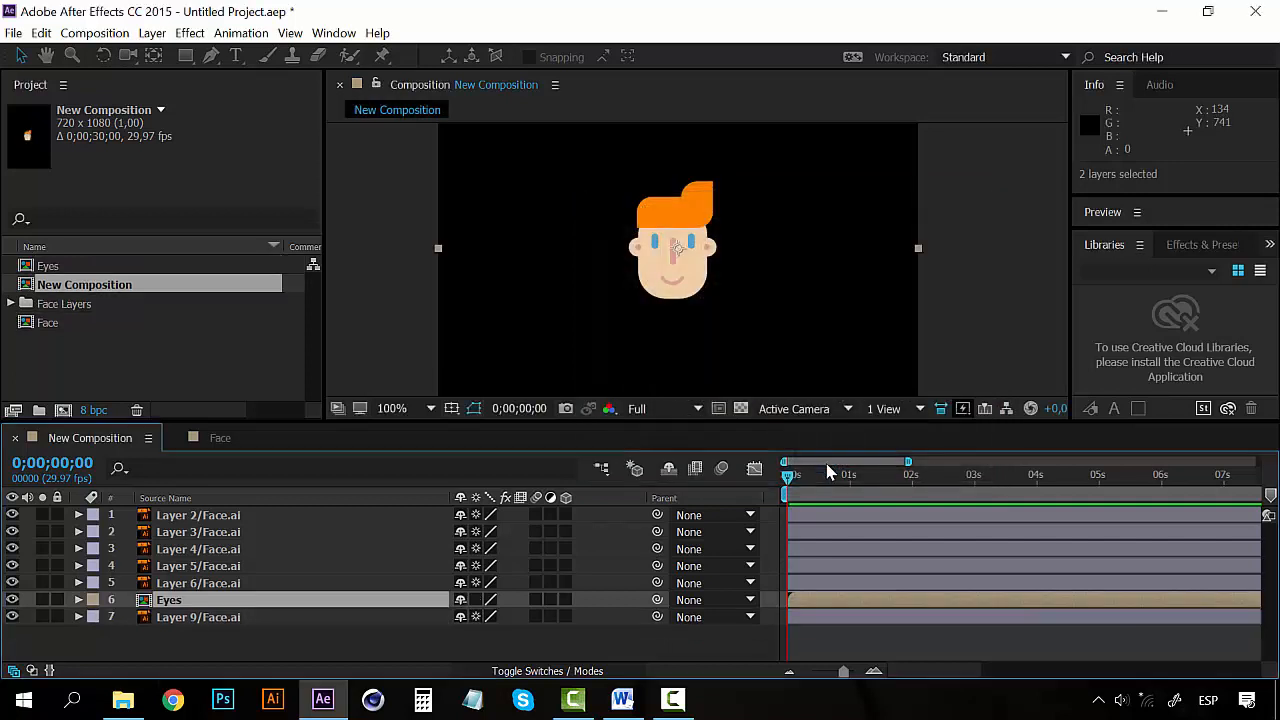
pyautogui.click(186, 632)
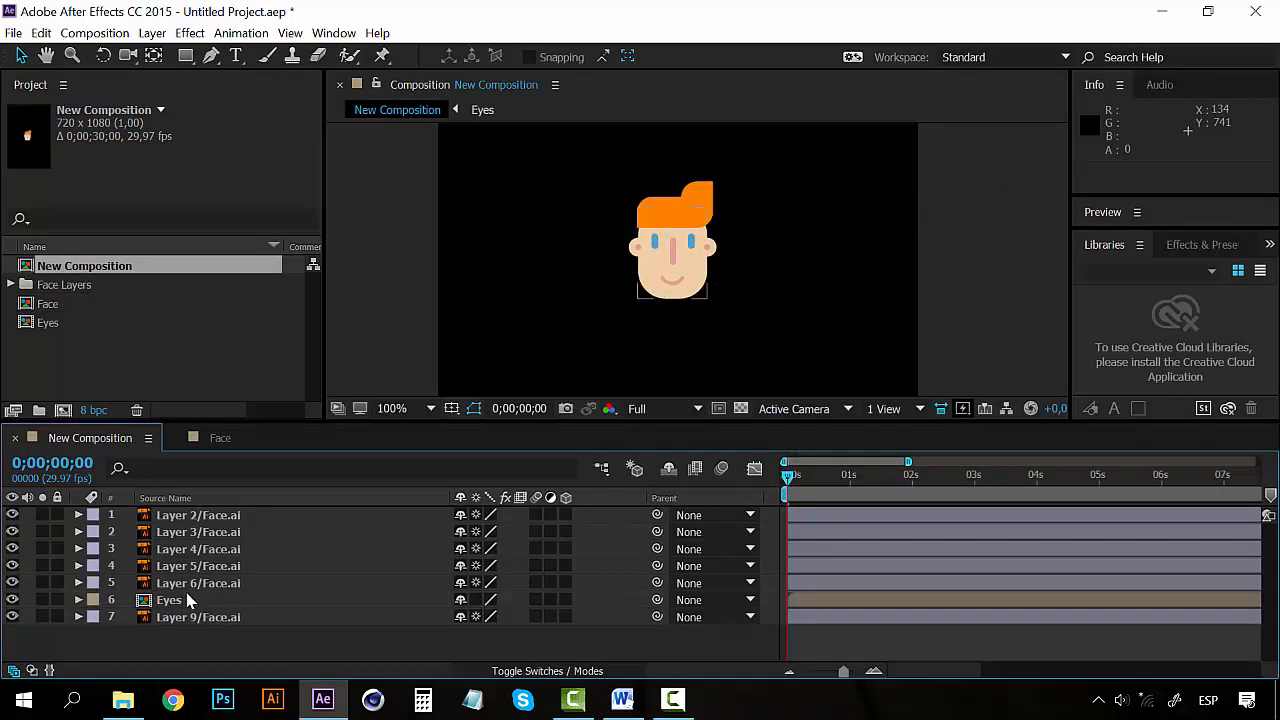
# - Open the Eyes pre-composition in its own timeline and close the empty Face composition's timeline
pyautogui.click(187, 586)
pyautogui.click(173, 599)
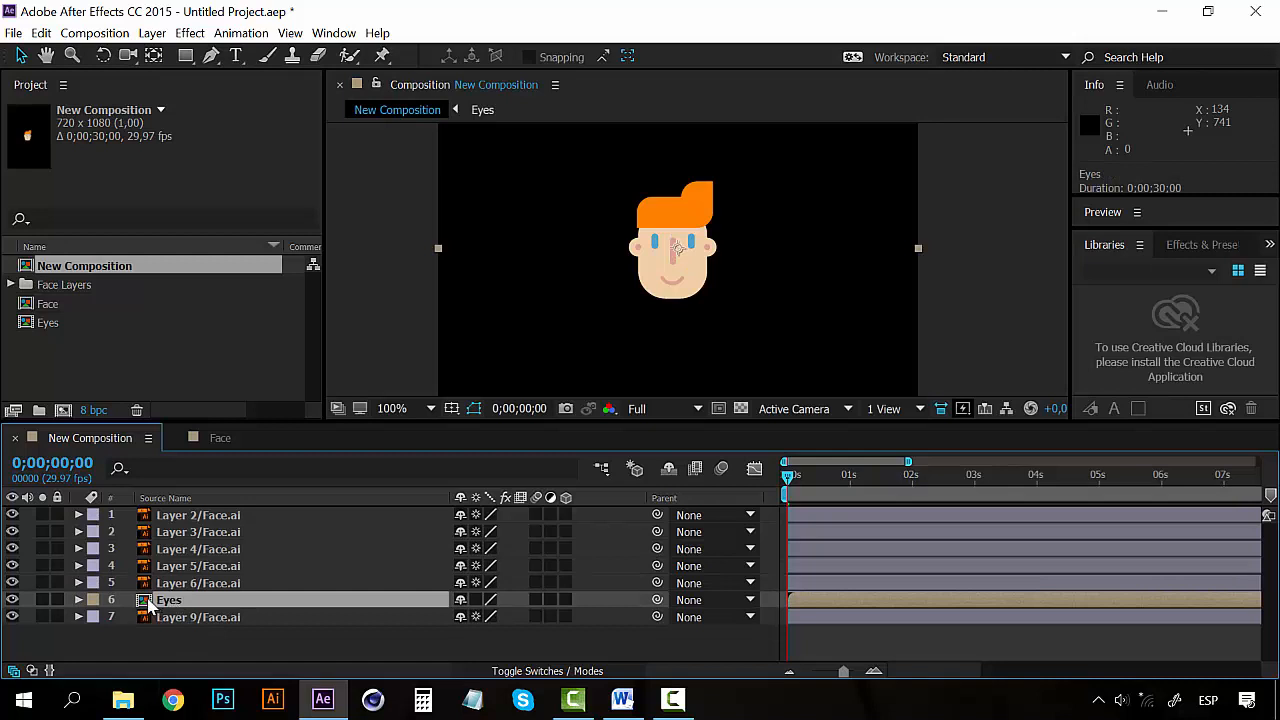
pyautogui.doubleClick(147, 600)
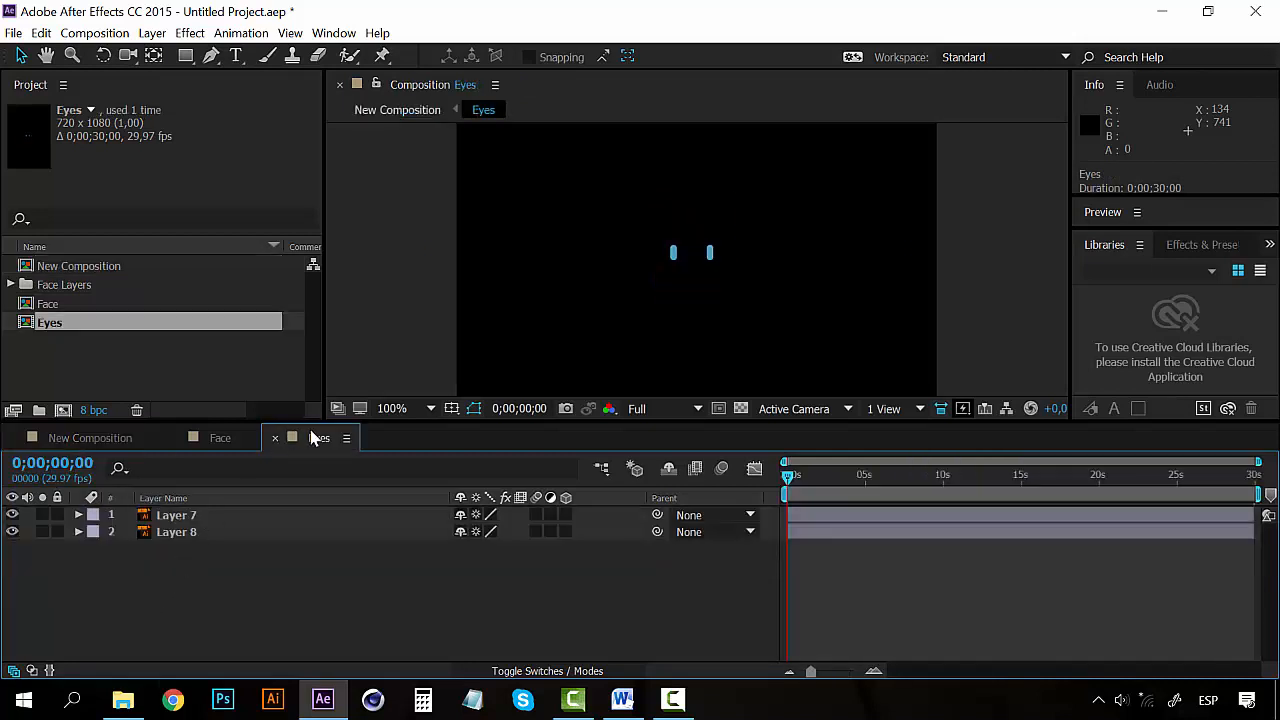
pyautogui.click(222, 437)
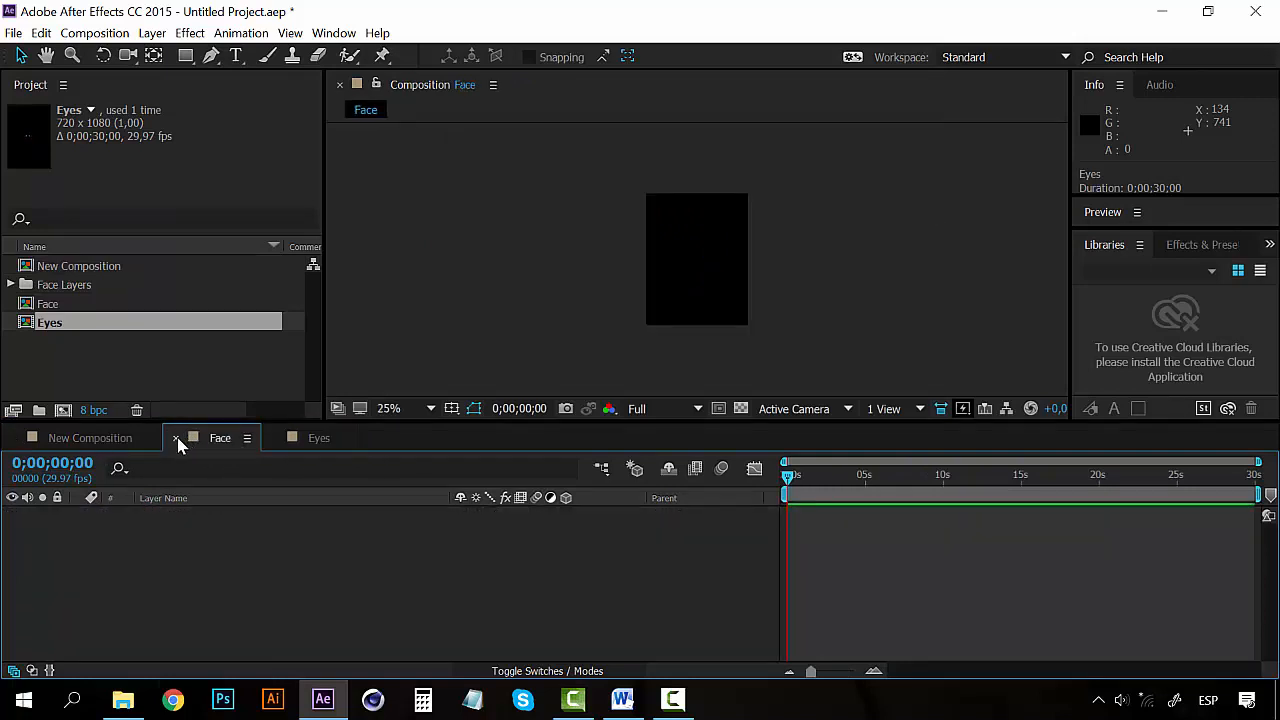
pyautogui.click(176, 439)
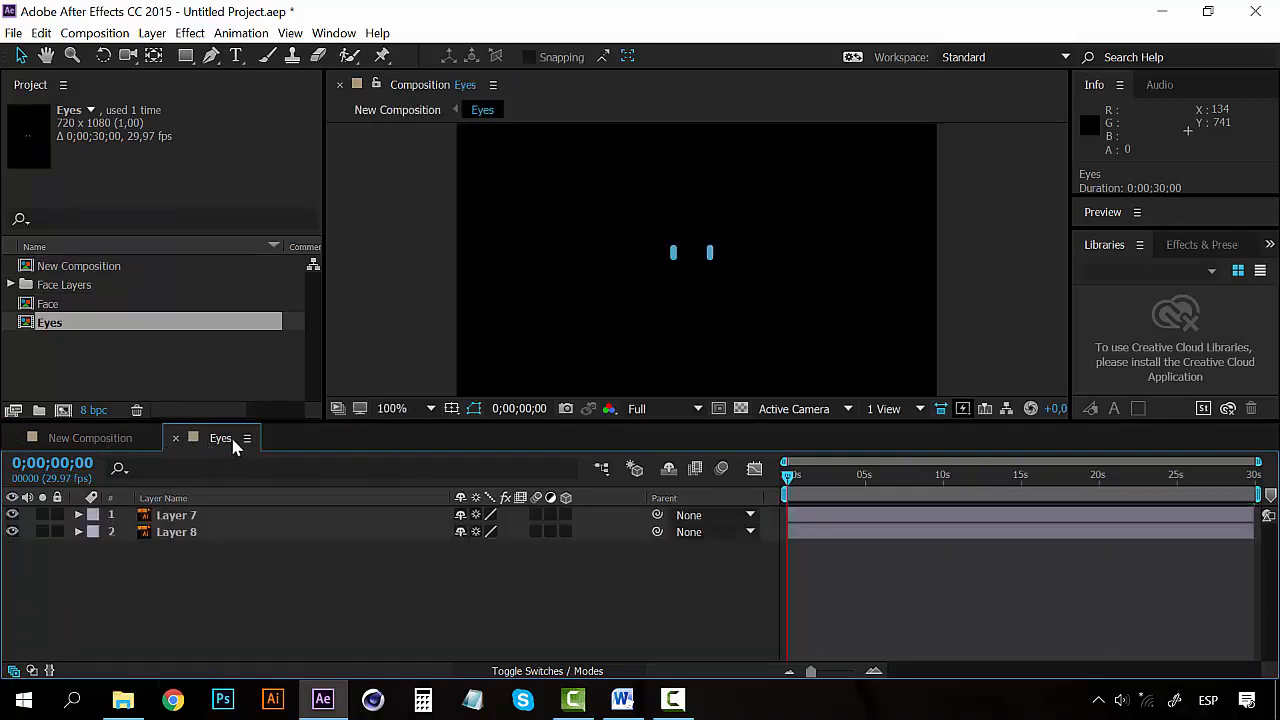
# - Reveal the Position keyframes of both layers inside the Eyes composition and play the animation from the start
pyautogui.click(210, 519)
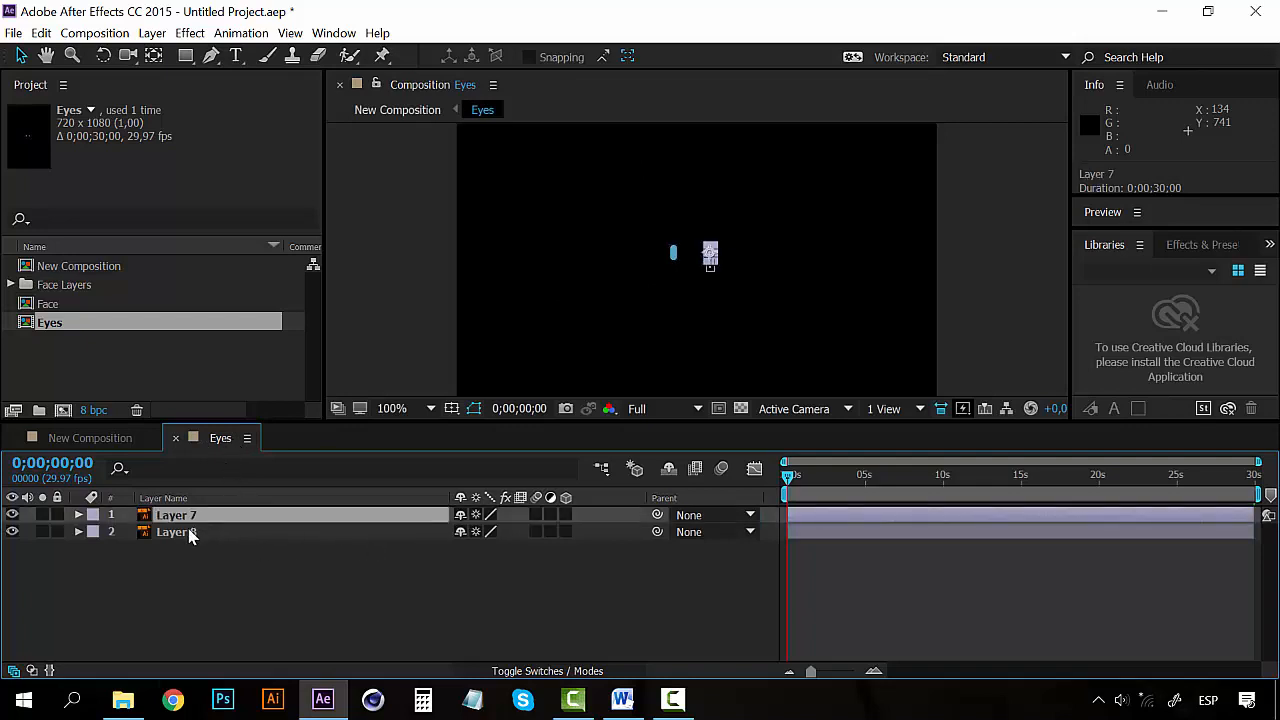
pyautogui.click(186, 533)
pyautogui.hotkey('ctrl', 'a')
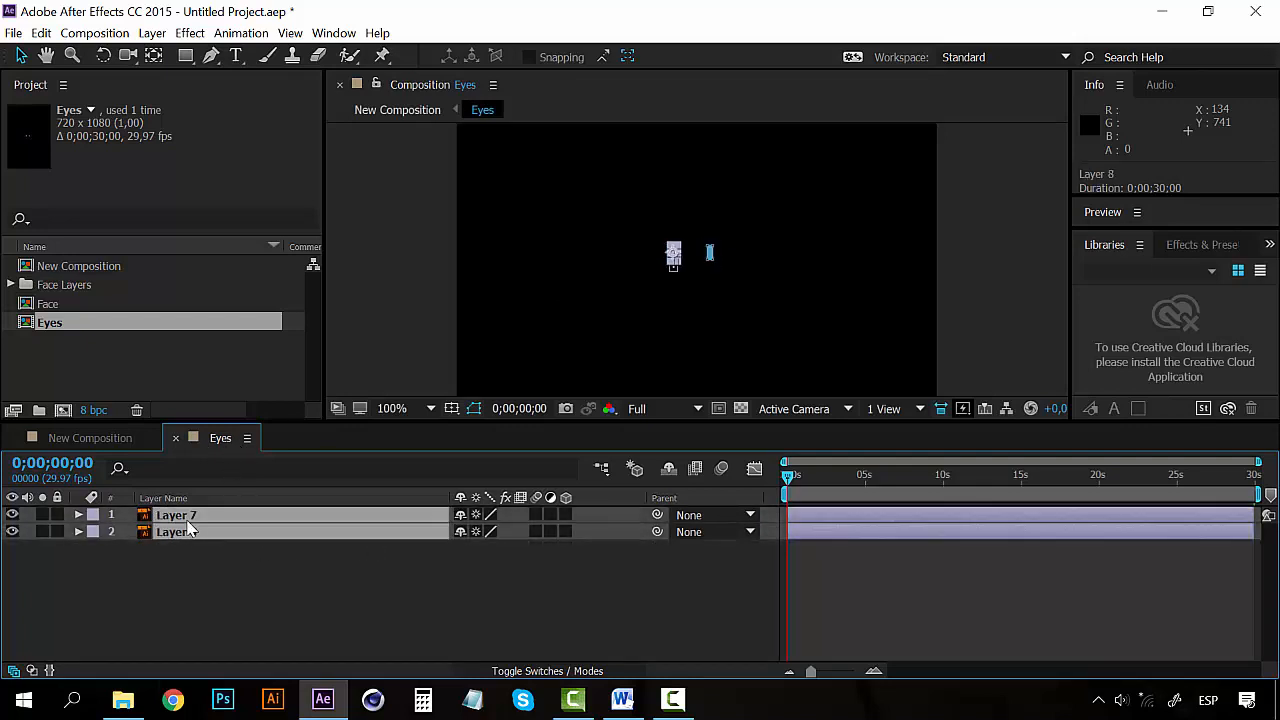
pyautogui.press('p')
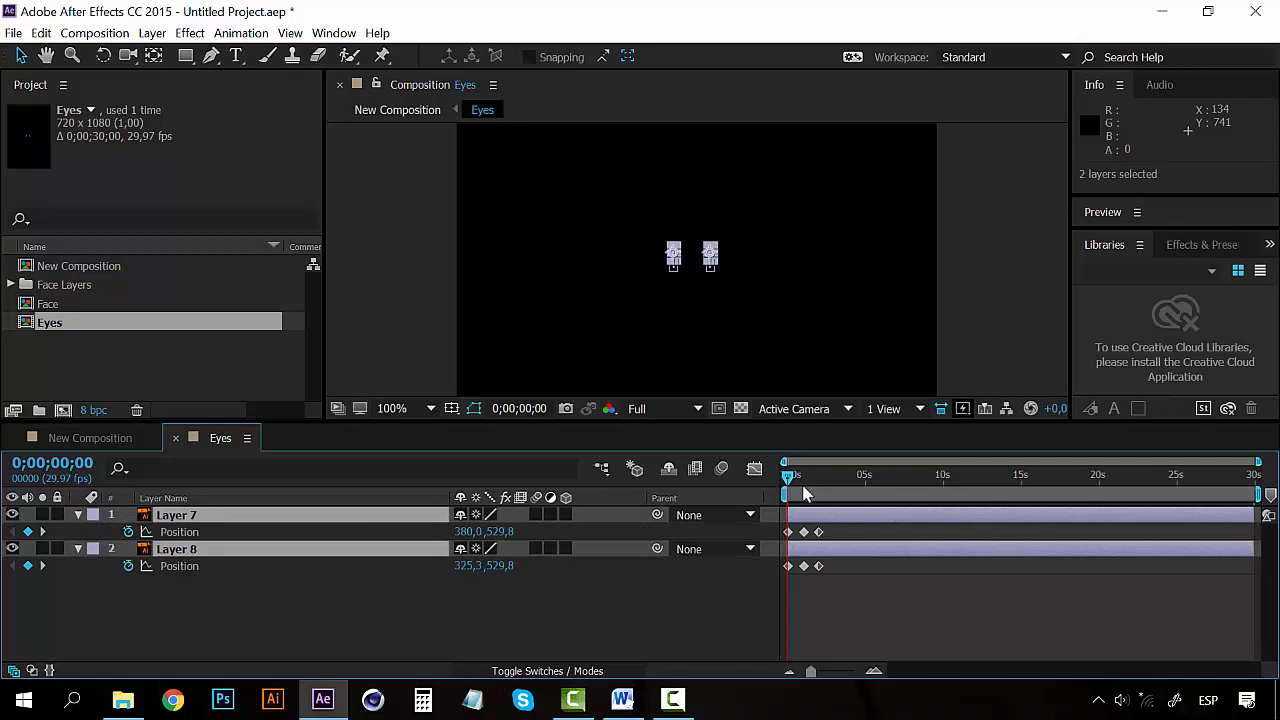
pyautogui.press('space')
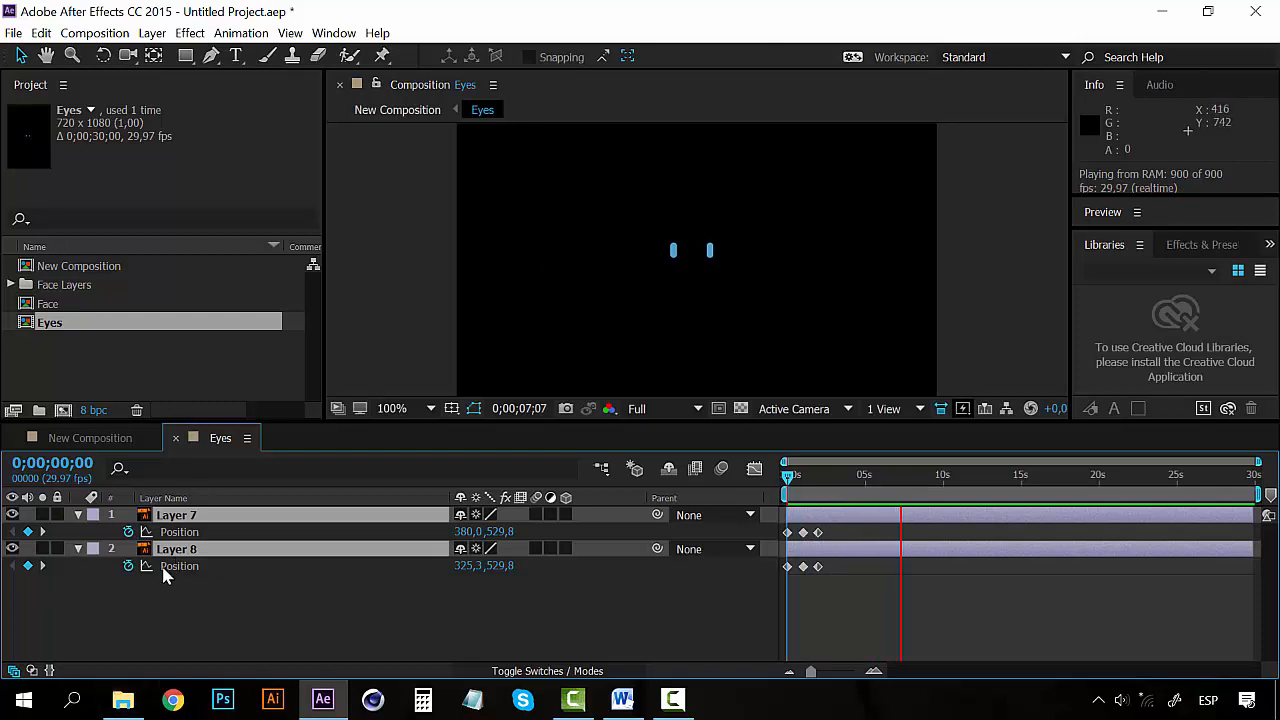
pyautogui.click(788, 479)
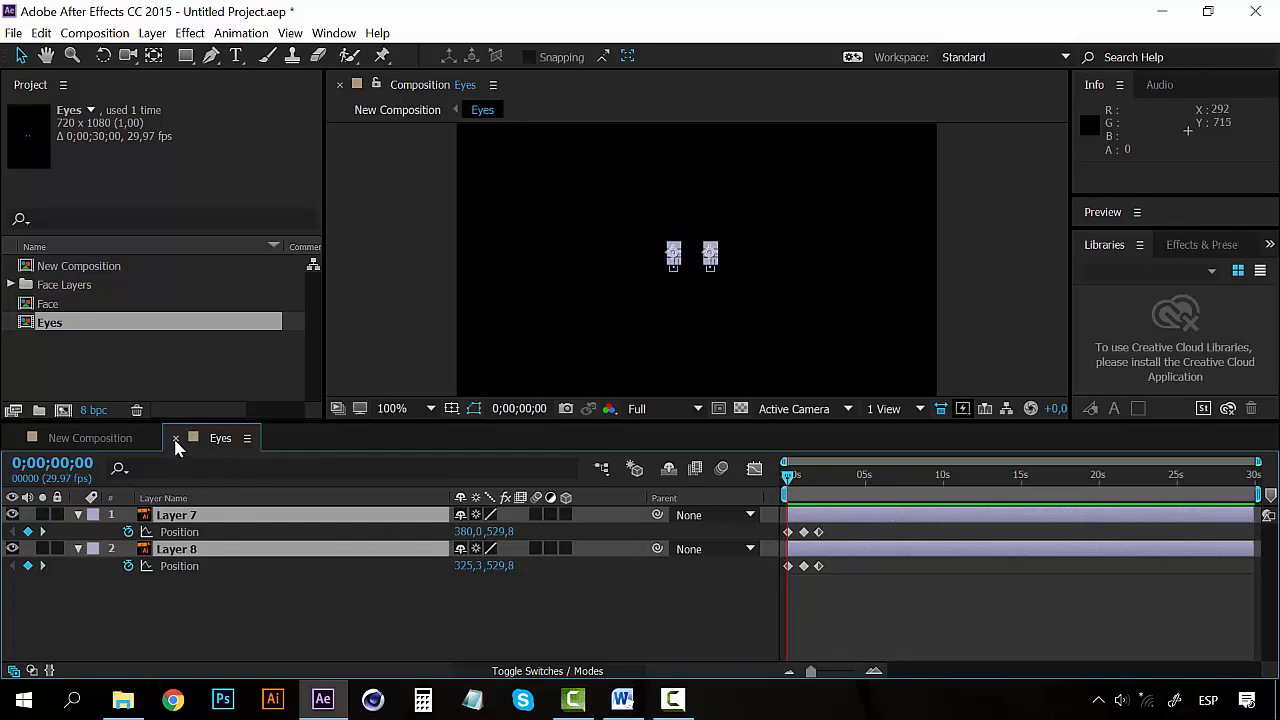
# - Return to New Composition and preview the face with its nested Eyes layer
pyautogui.click(120, 438)
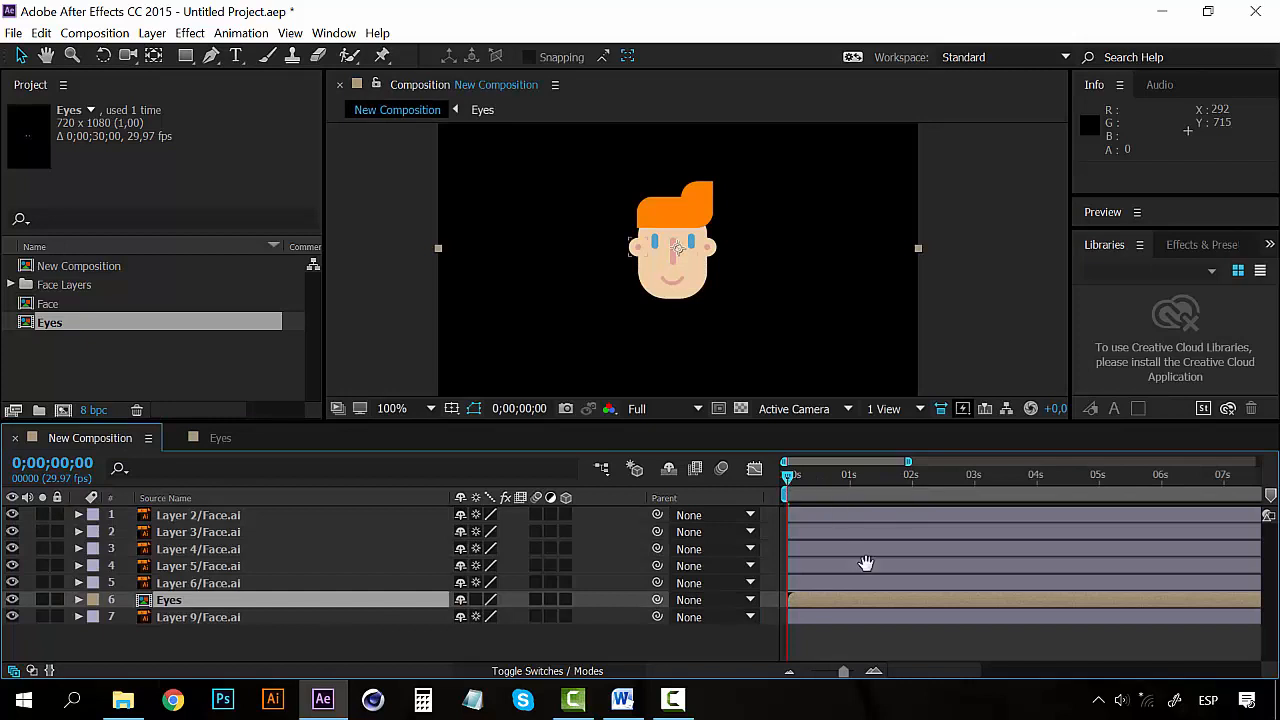
pyautogui.press('space')
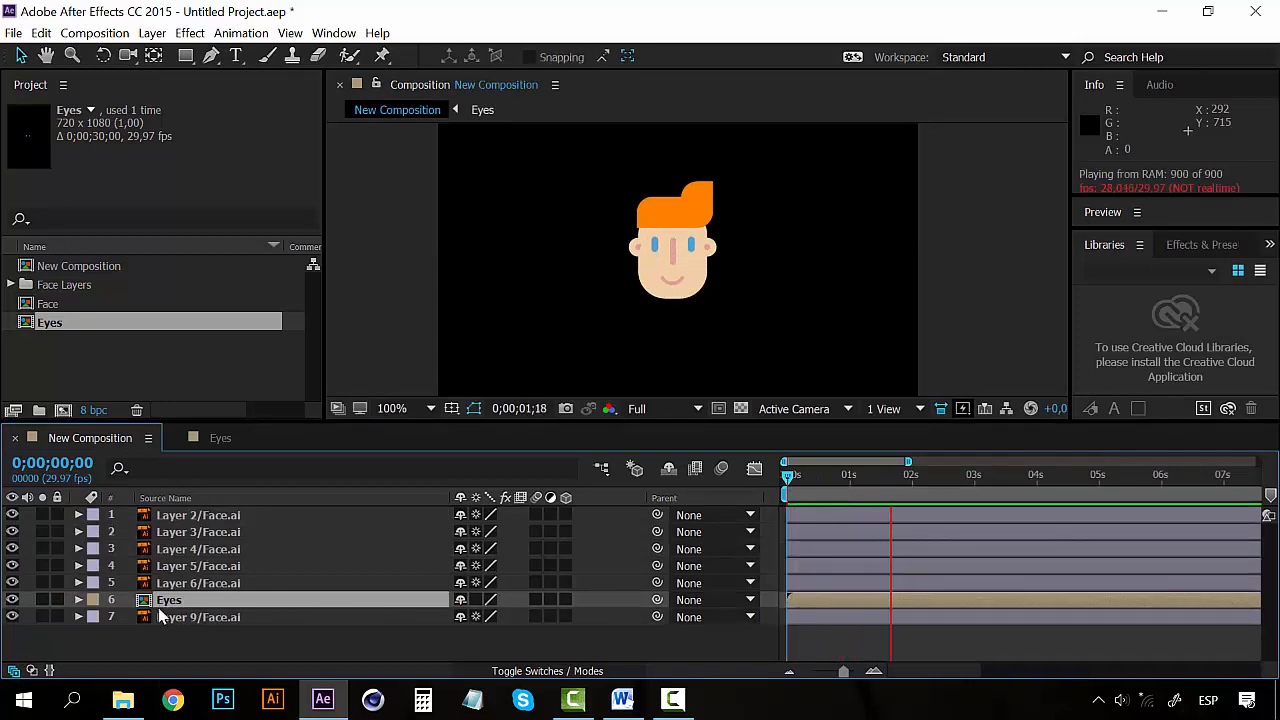
pyautogui.click(790, 472)
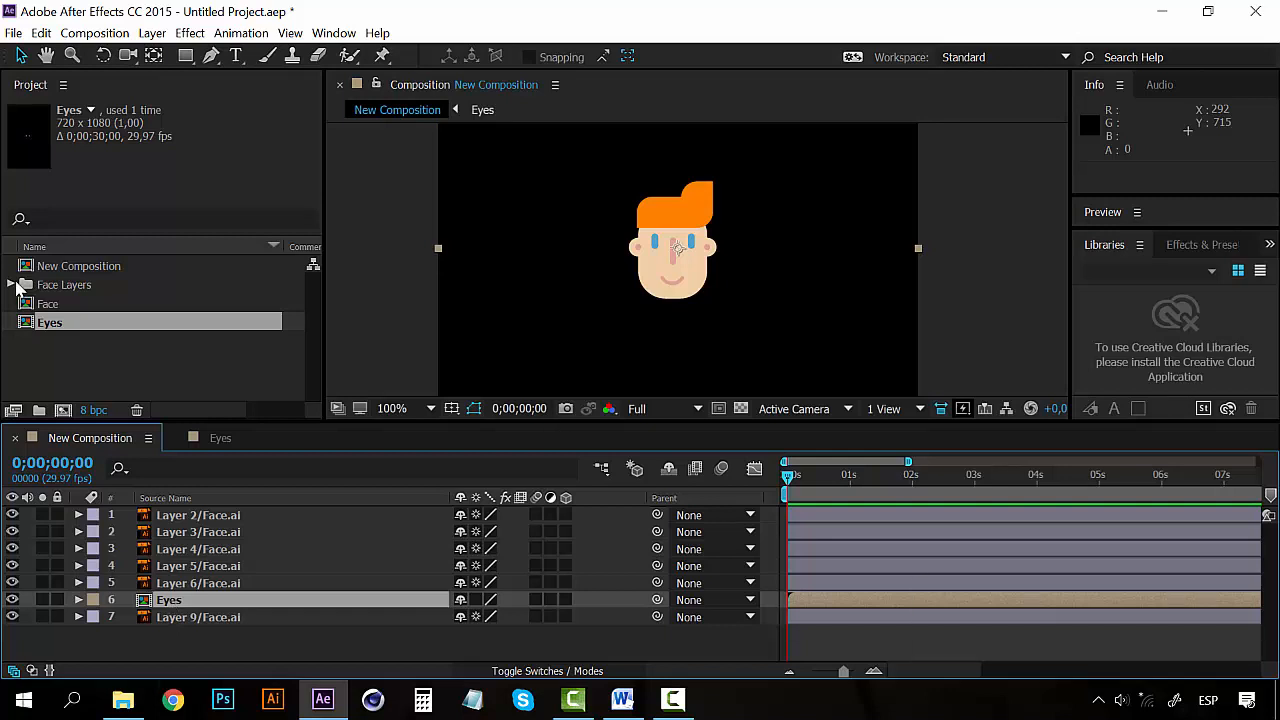
# - Inspect the Eyes and Face compositions among the project items and compare the Eyes timeline with New Composition's
pyautogui.click(61, 332)
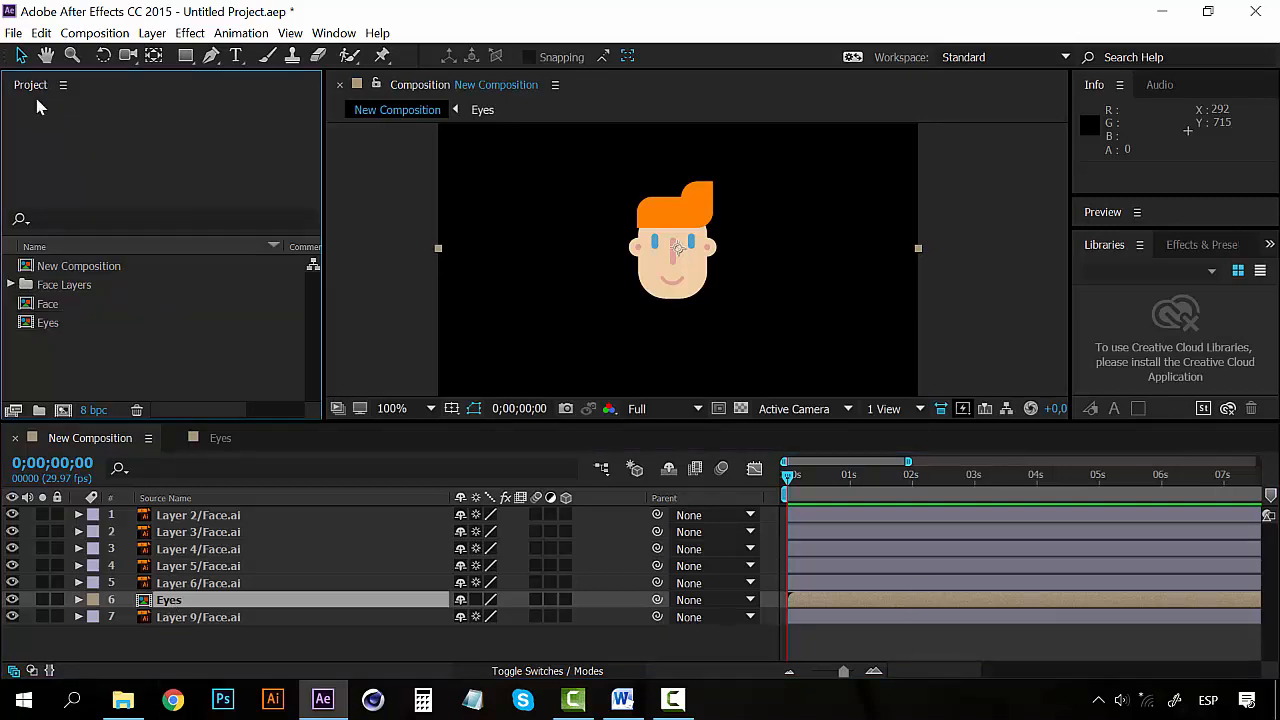
pyautogui.click(52, 321)
pyautogui.click(49, 303)
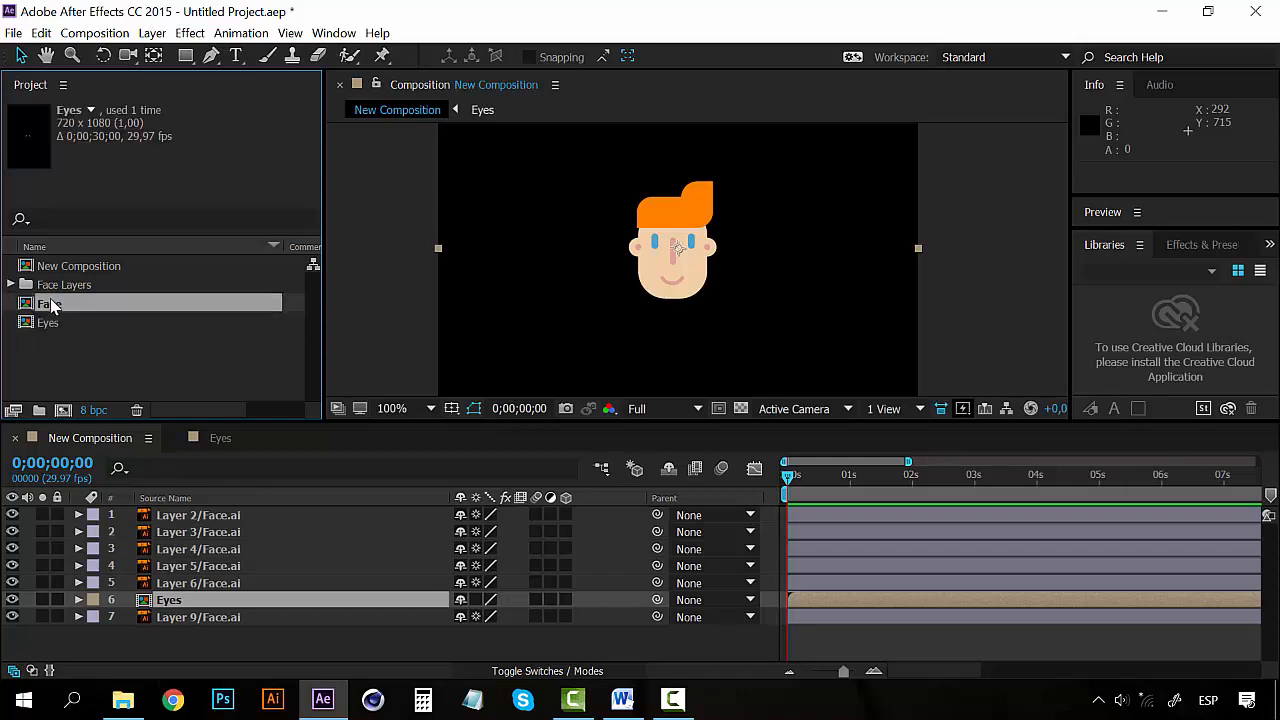
pyautogui.click(49, 324)
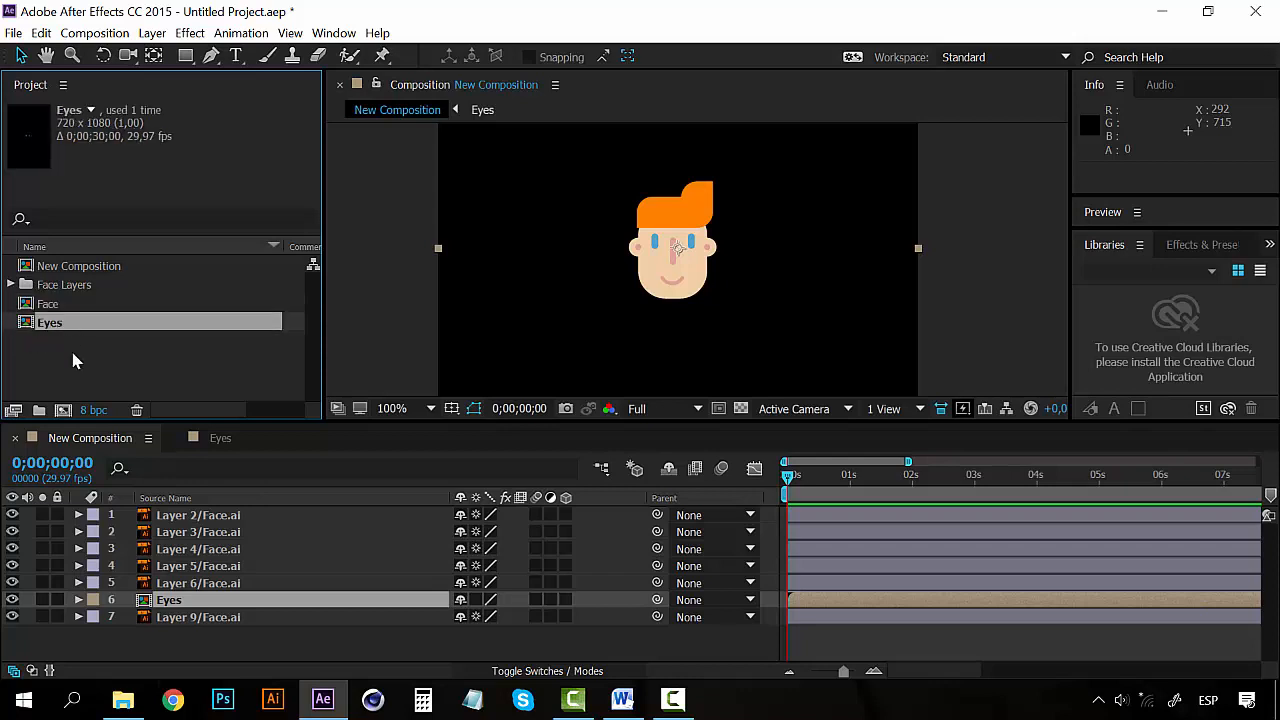
pyautogui.click(251, 642)
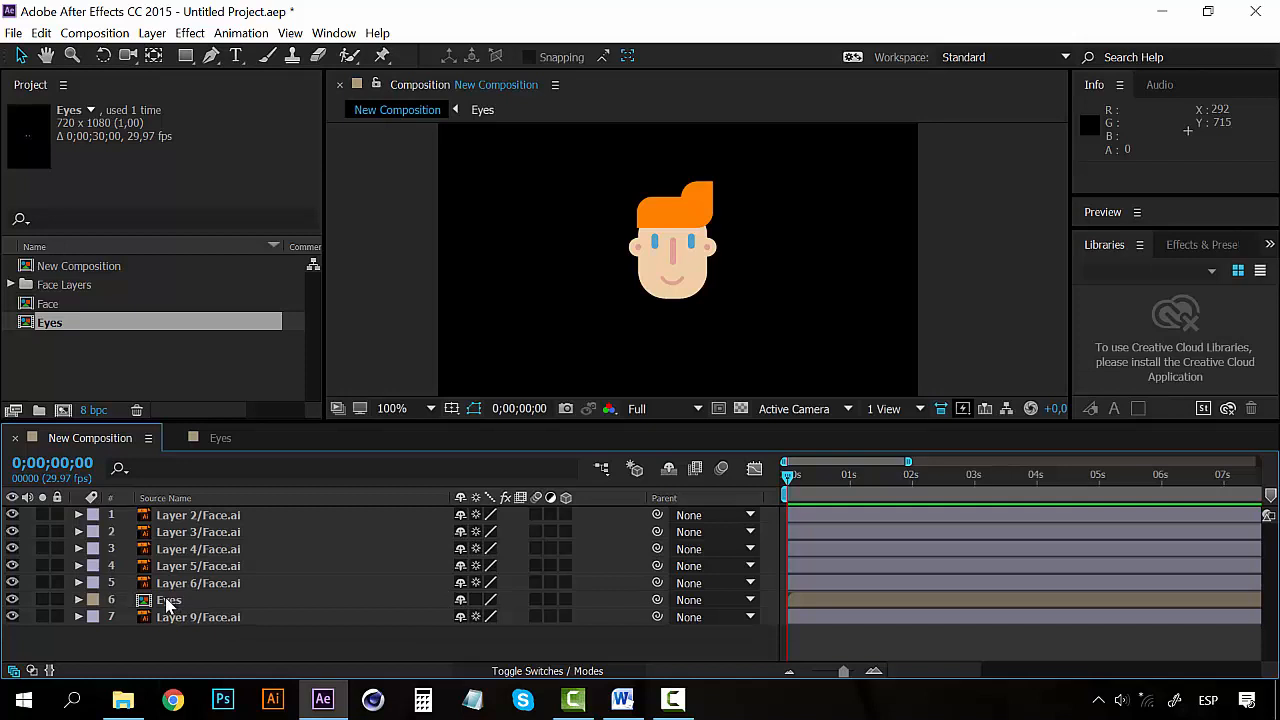
pyautogui.click(222, 440)
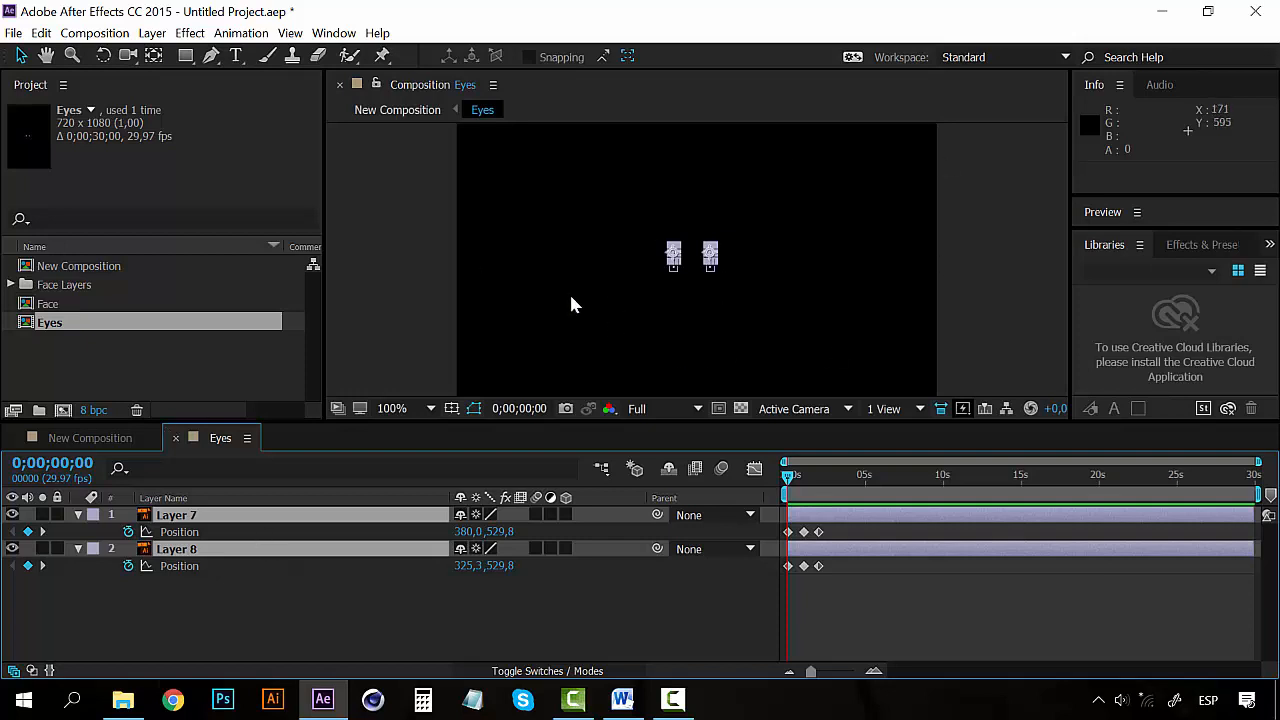
pyautogui.click(113, 437)
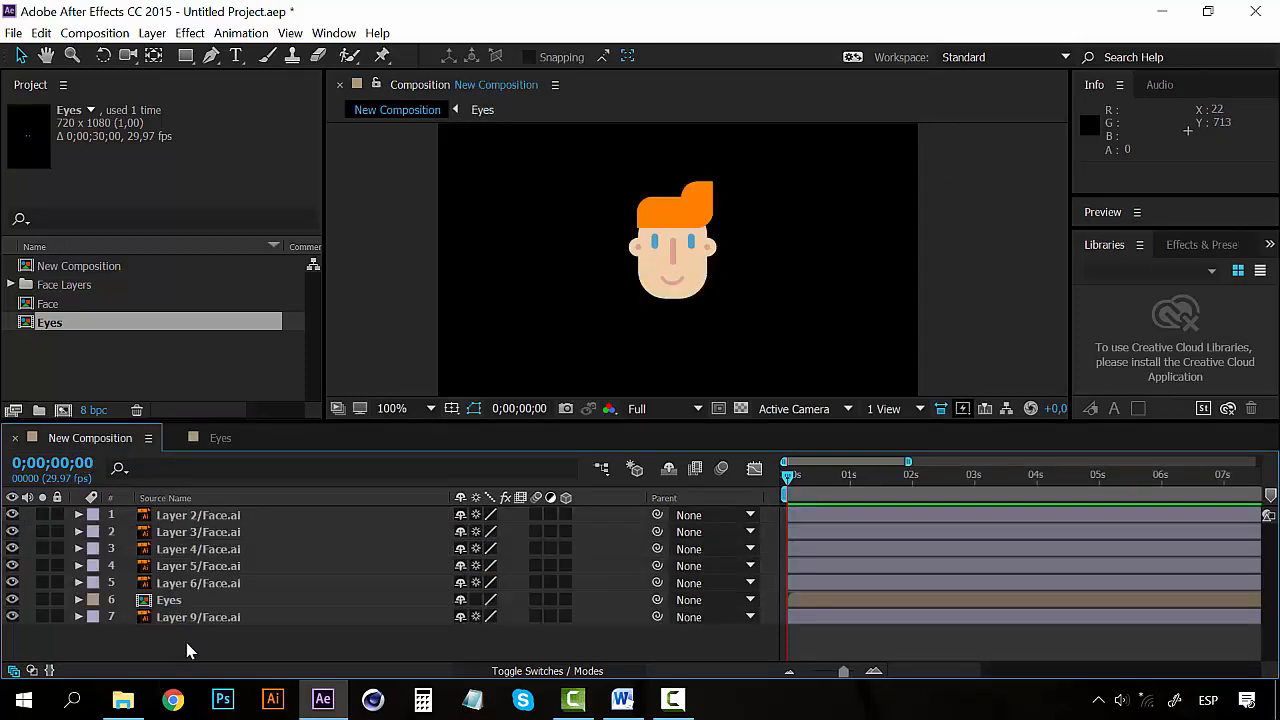
# - Undo the pre-composing of the two eye layers into Eyes
pyautogui.click(170, 600)
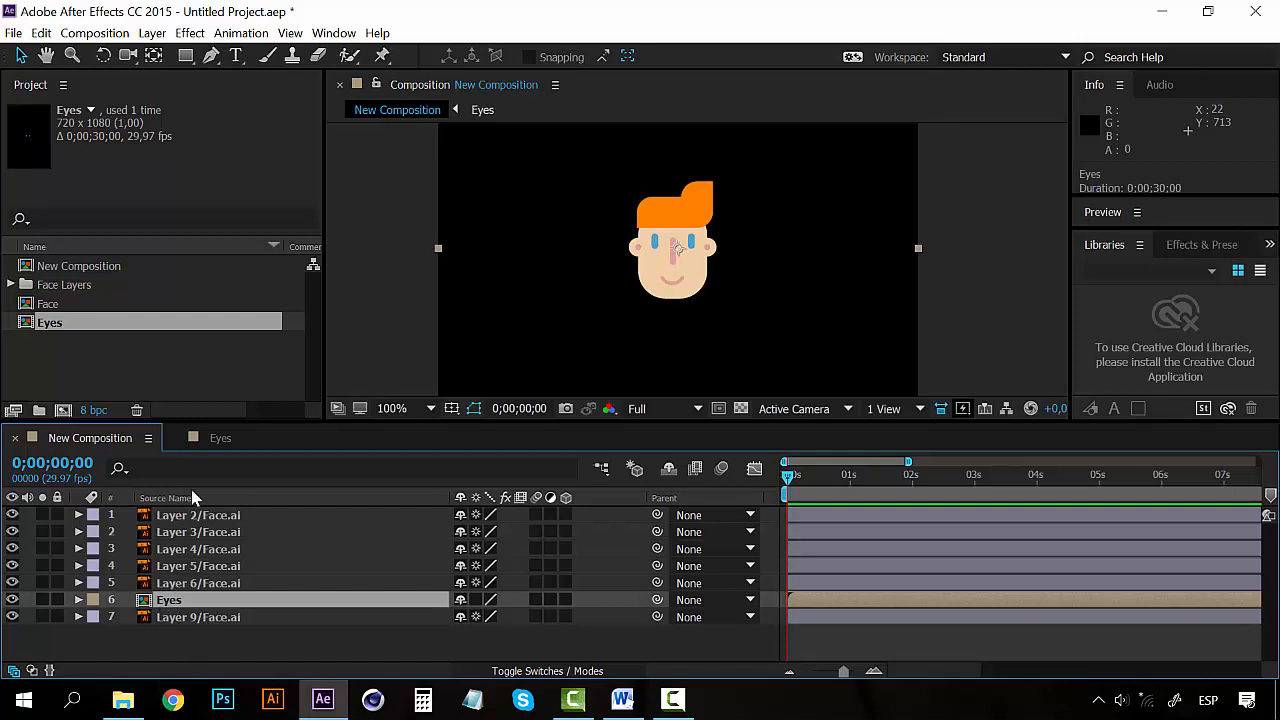
pyautogui.click(205, 443)
pyautogui.hotkey('ctrl', 'z')
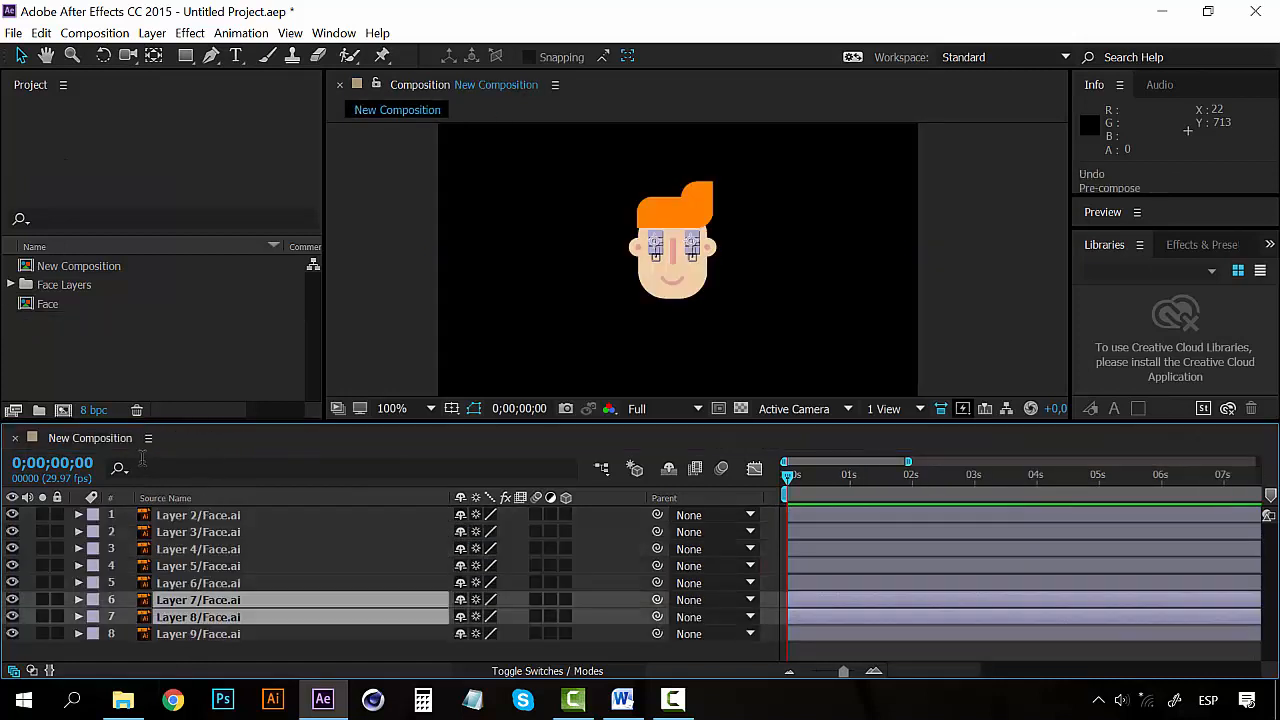
pyautogui.click(240, 634)
# - Pre-compose Layer 7/Face.ai alone as Left Eye, leaving all attributes in New Composition
pyautogui.click(228, 600)
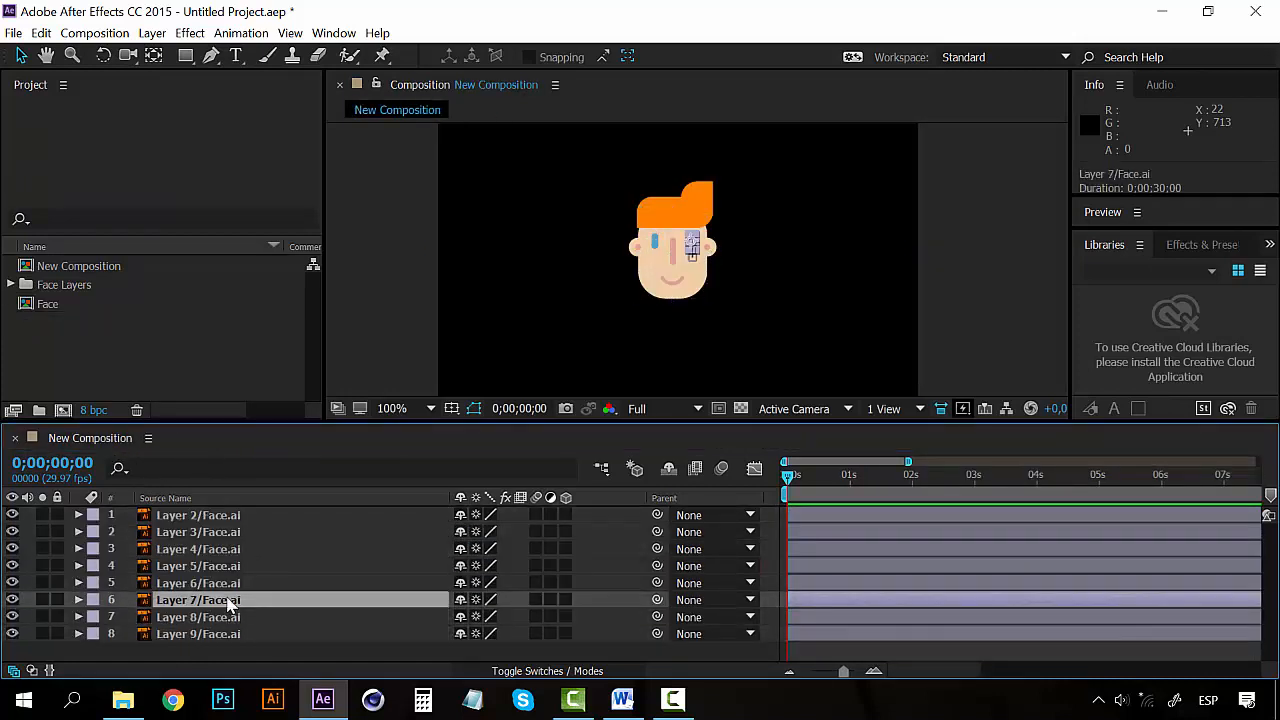
pyautogui.rightClick(213, 609)
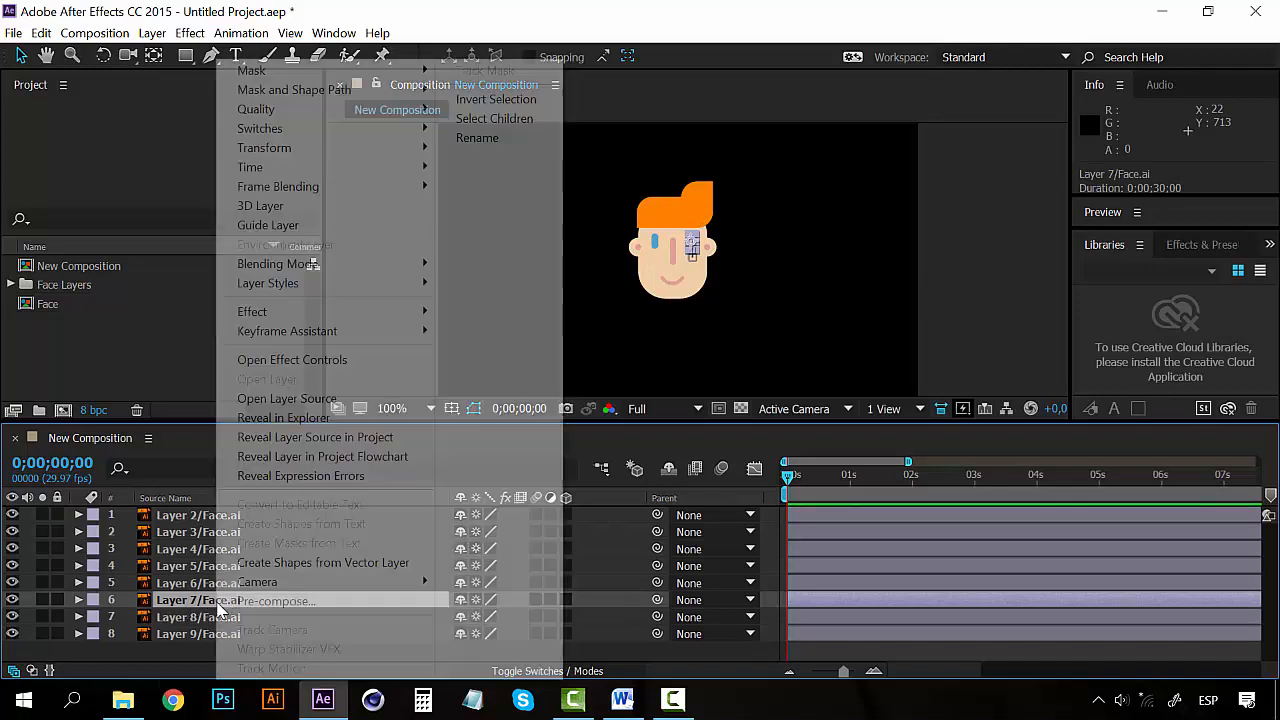
pyautogui.click(152, 33)
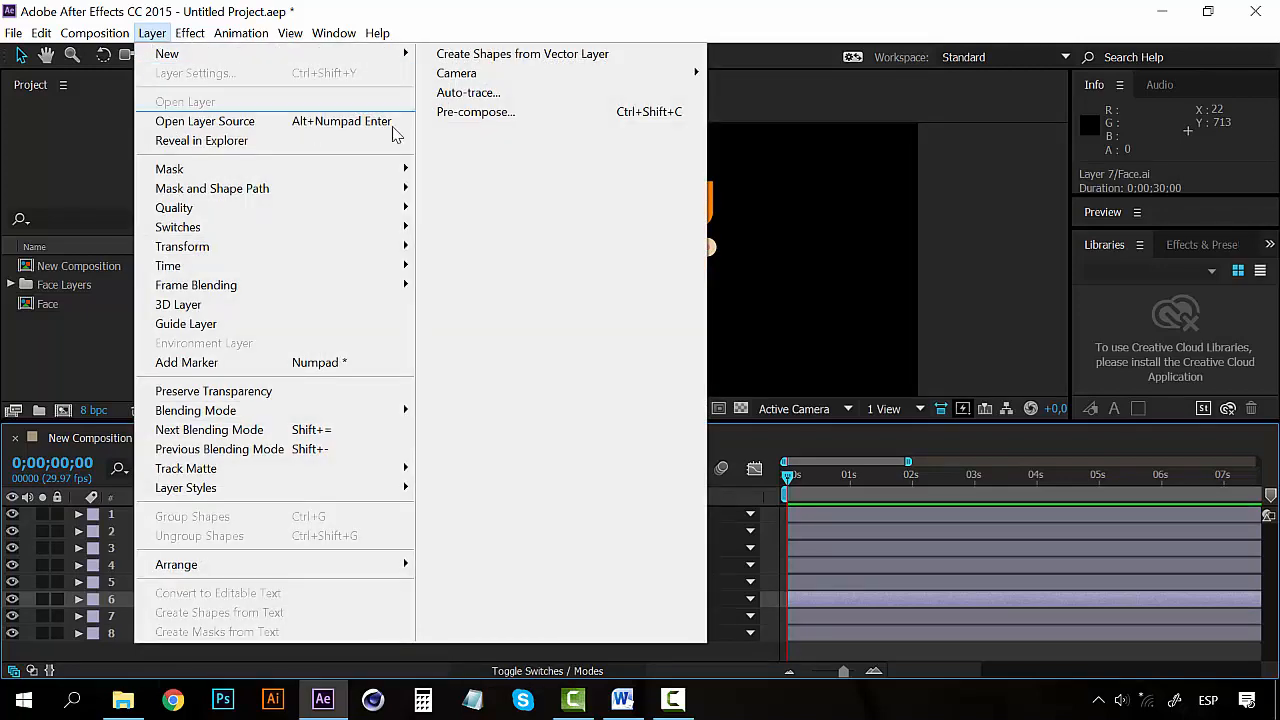
pyautogui.click(547, 118)
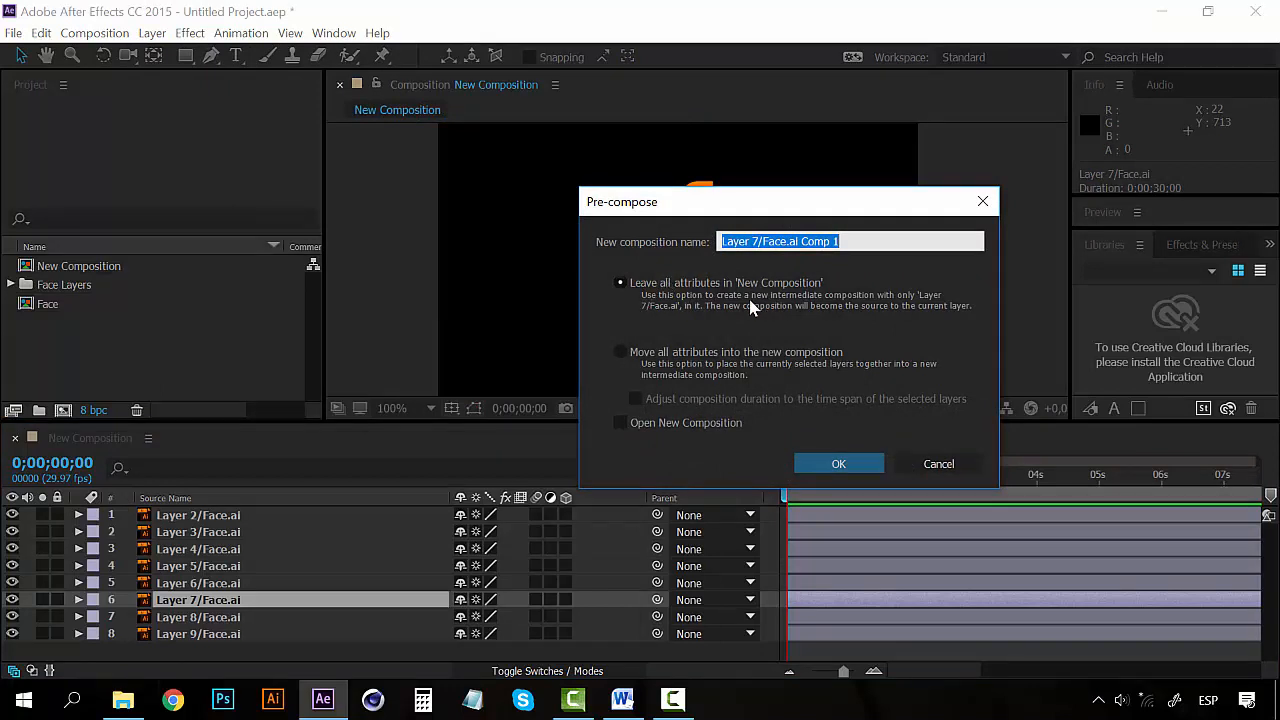
pyautogui.write('Eye')
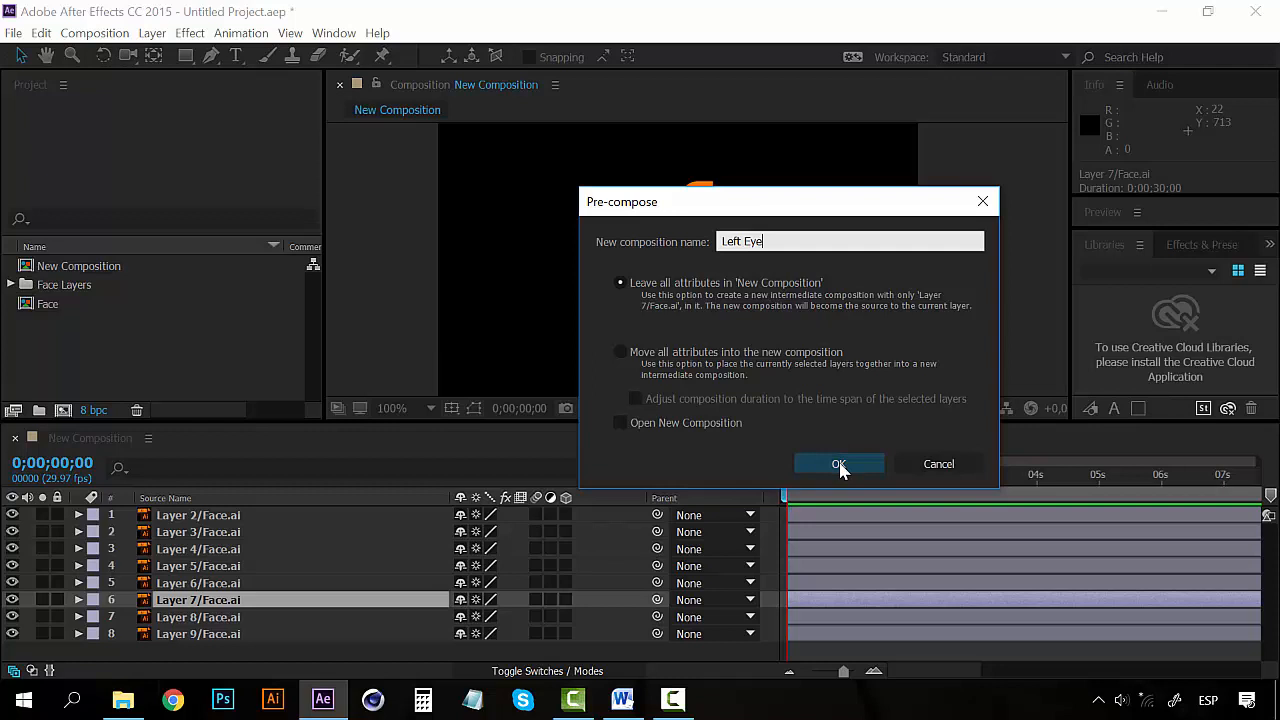
pyautogui.click(839, 465)
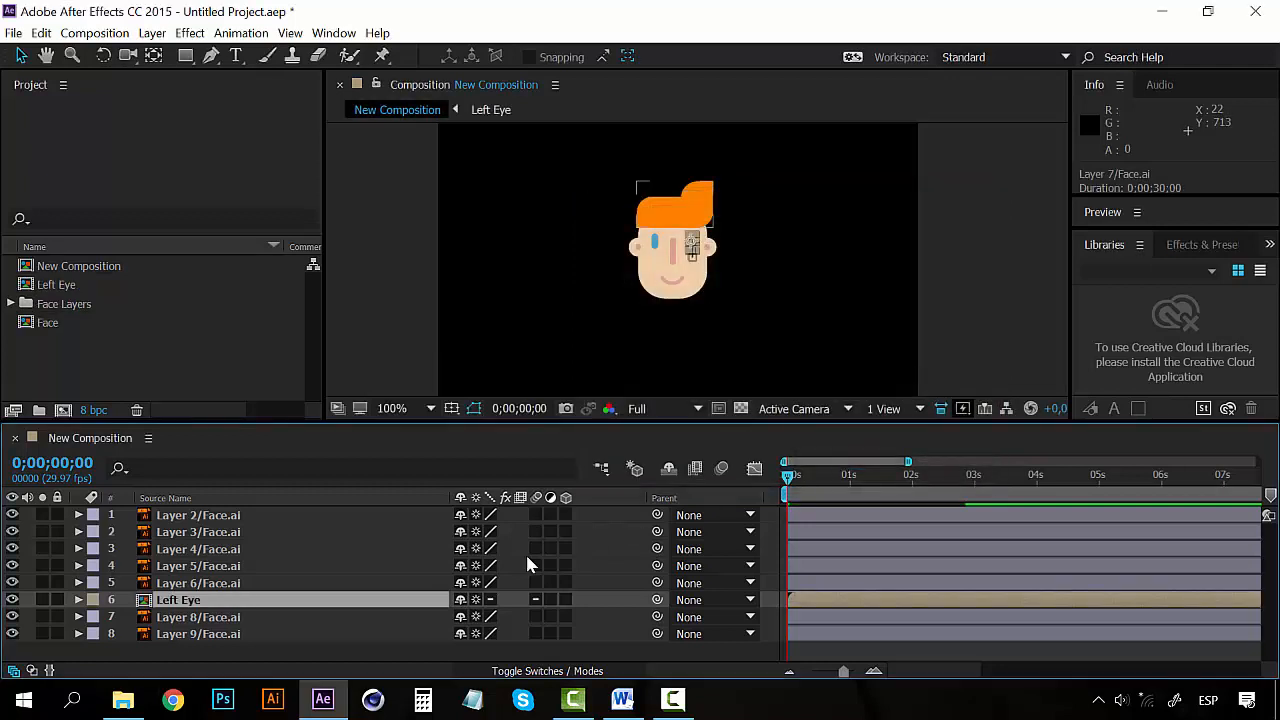
# - Reveal the Left Eye layer's keyframed properties, inspect the source layer inside its composition, and close that timeline
pyautogui.press('u')
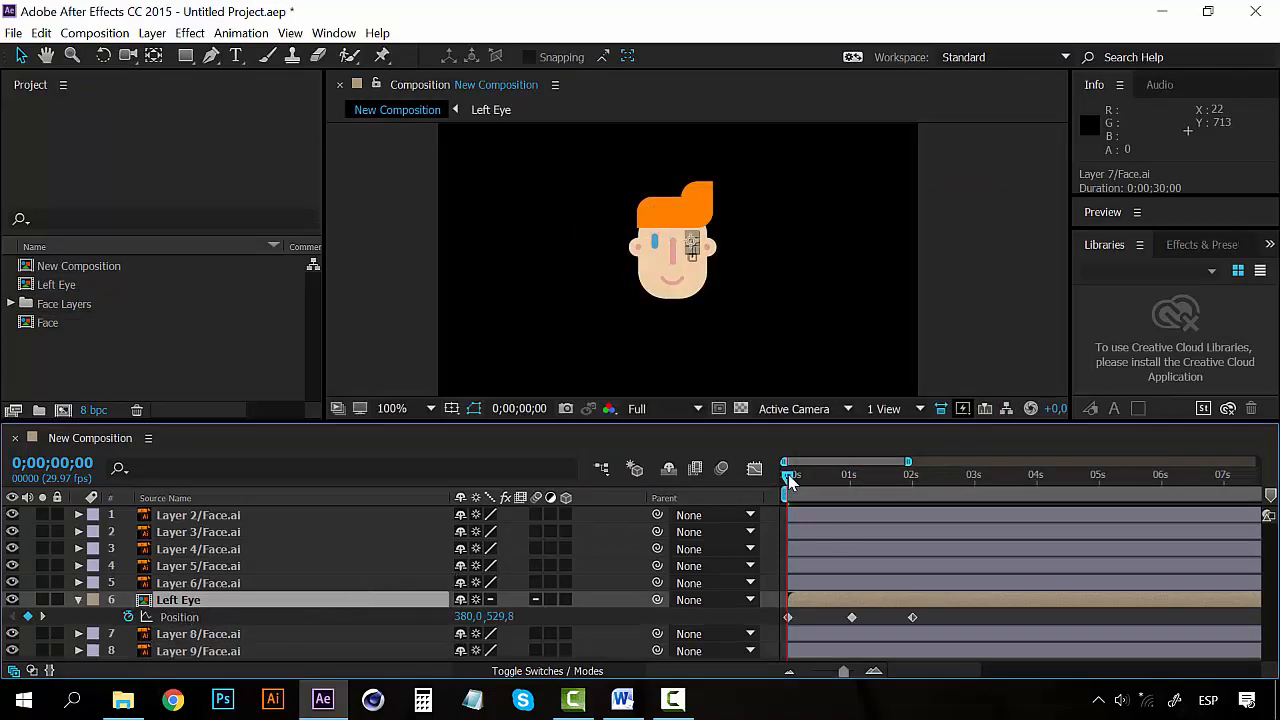
pyautogui.doubleClick(190, 602)
pyautogui.click(200, 516)
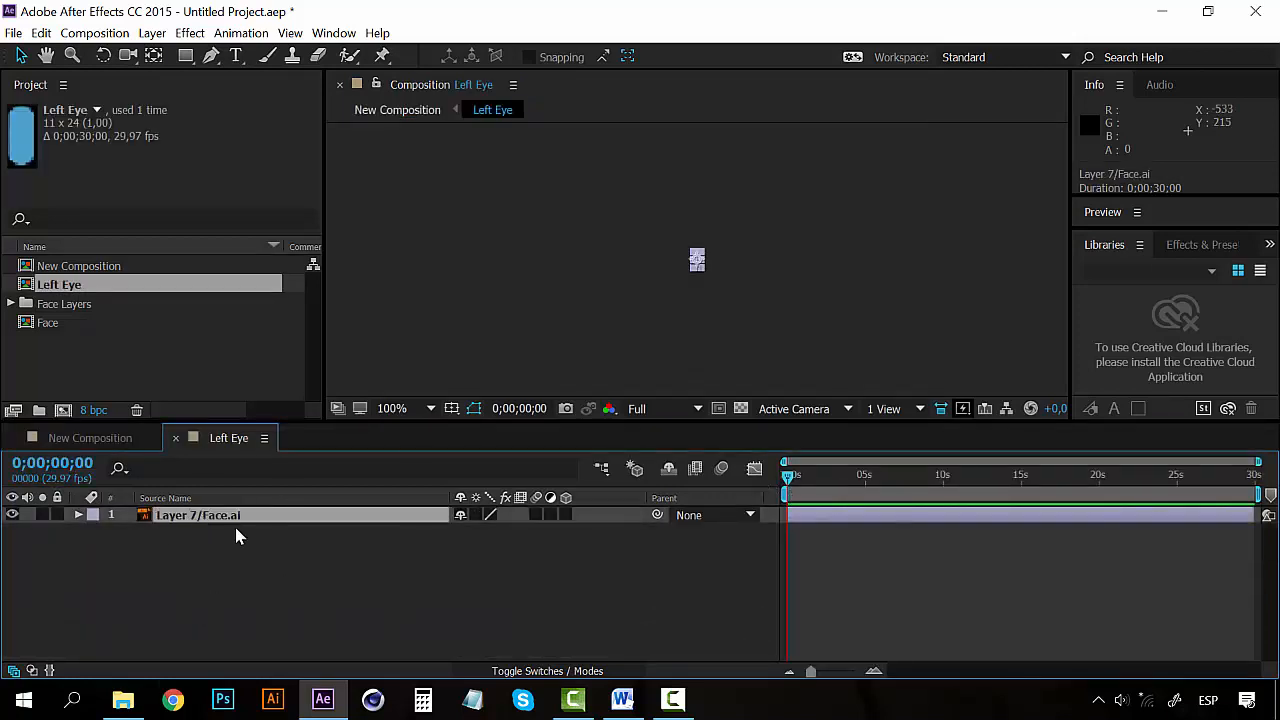
pyautogui.click(175, 498)
pyautogui.click(120, 438)
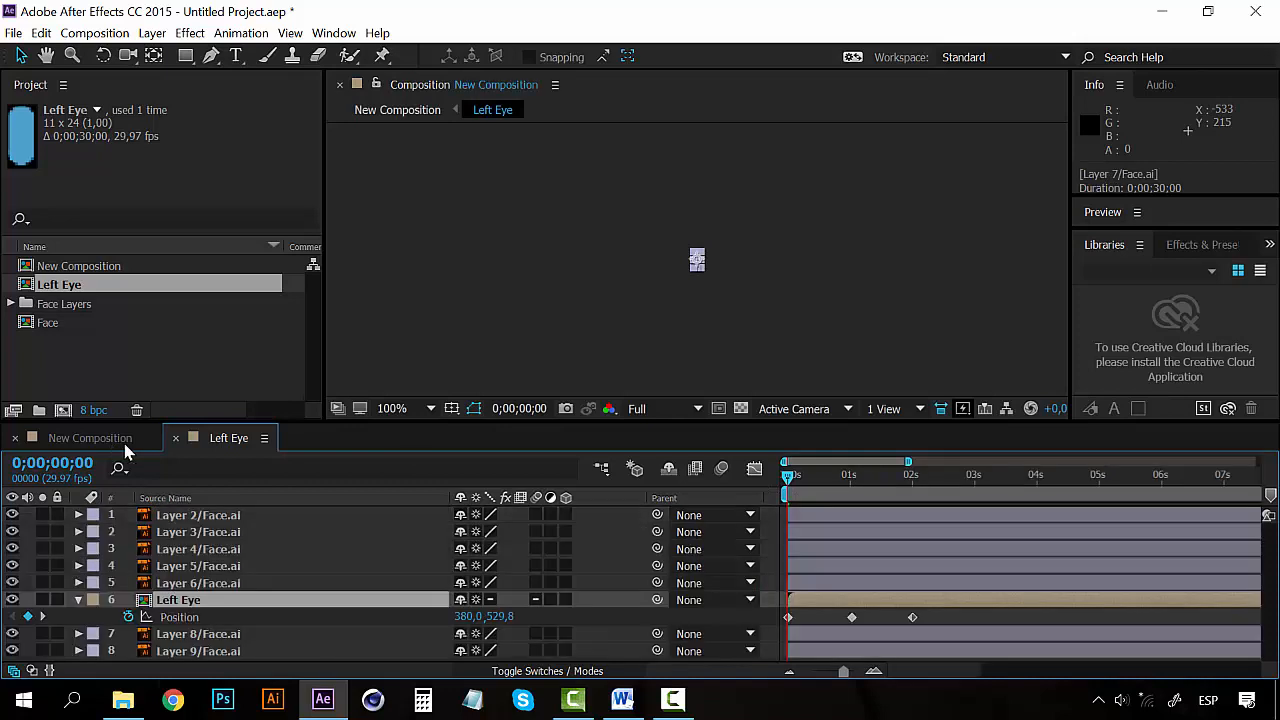
pyautogui.click(194, 437)
pyautogui.click(176, 437)
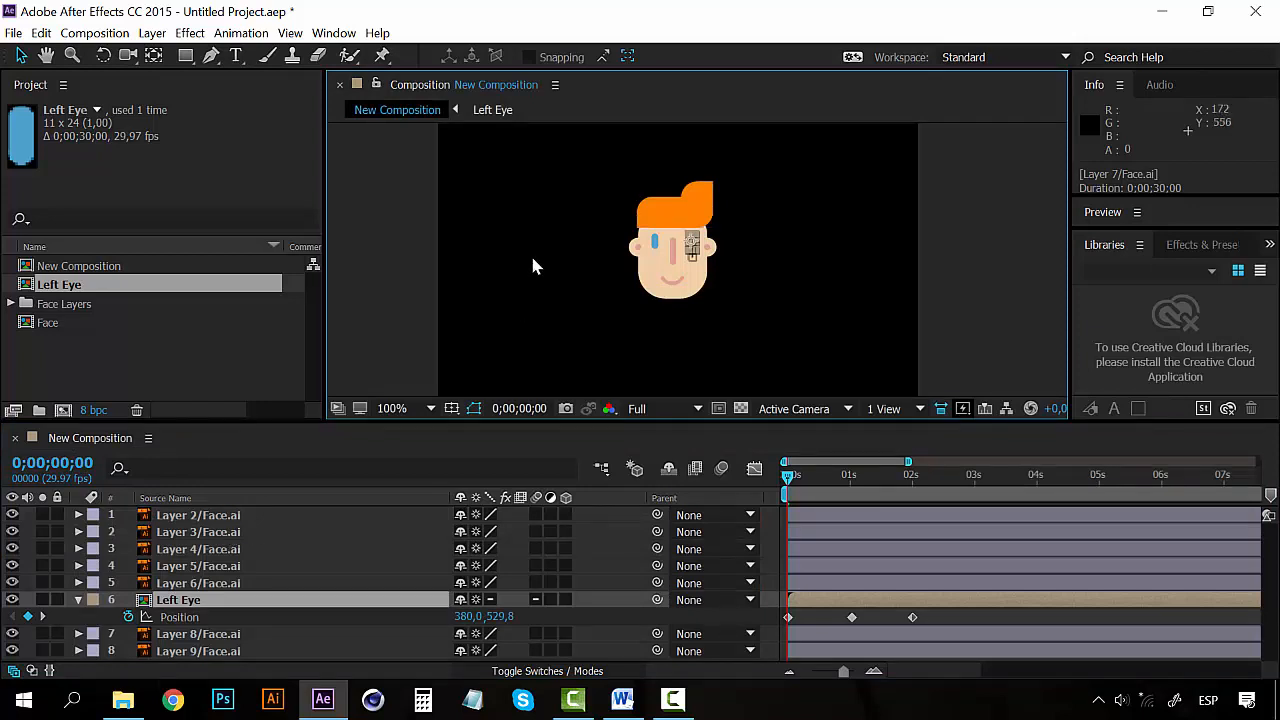
# - Select the nose layer, Layer 6/Face.ai, and examine the New Composition and Face nodes in the project flowchart
pyautogui.click(940, 208)
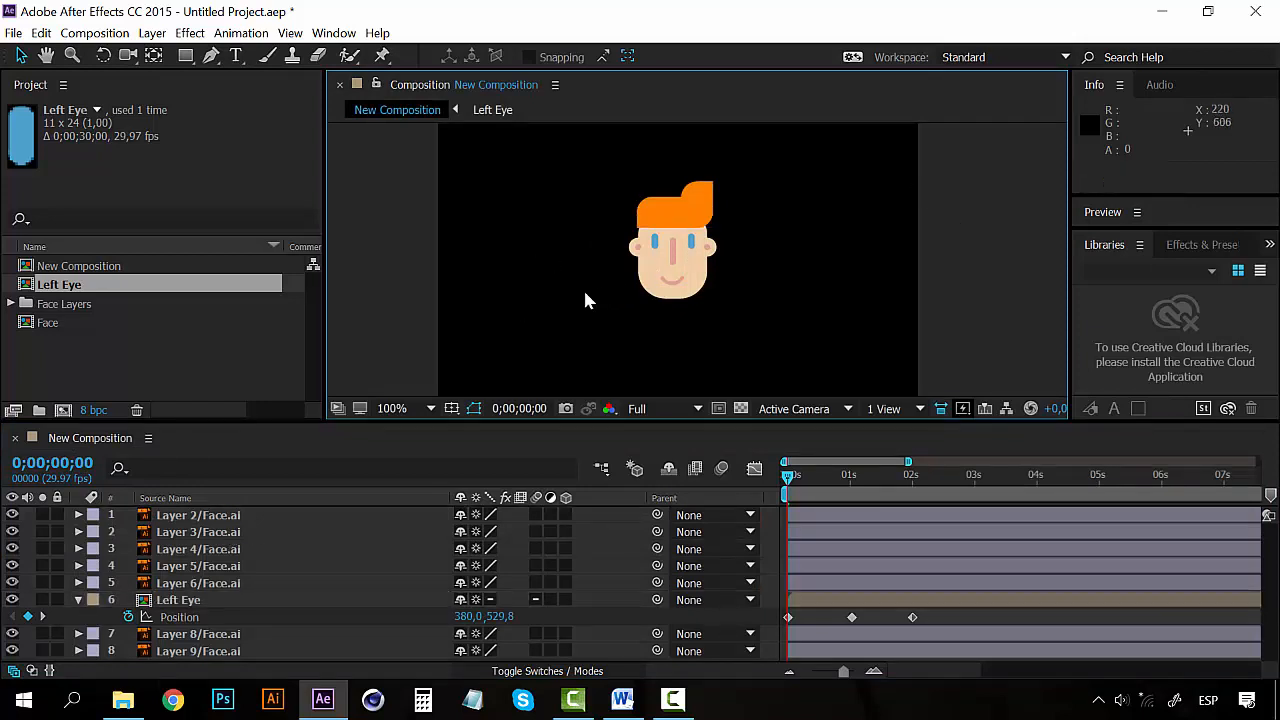
pyautogui.click(186, 588)
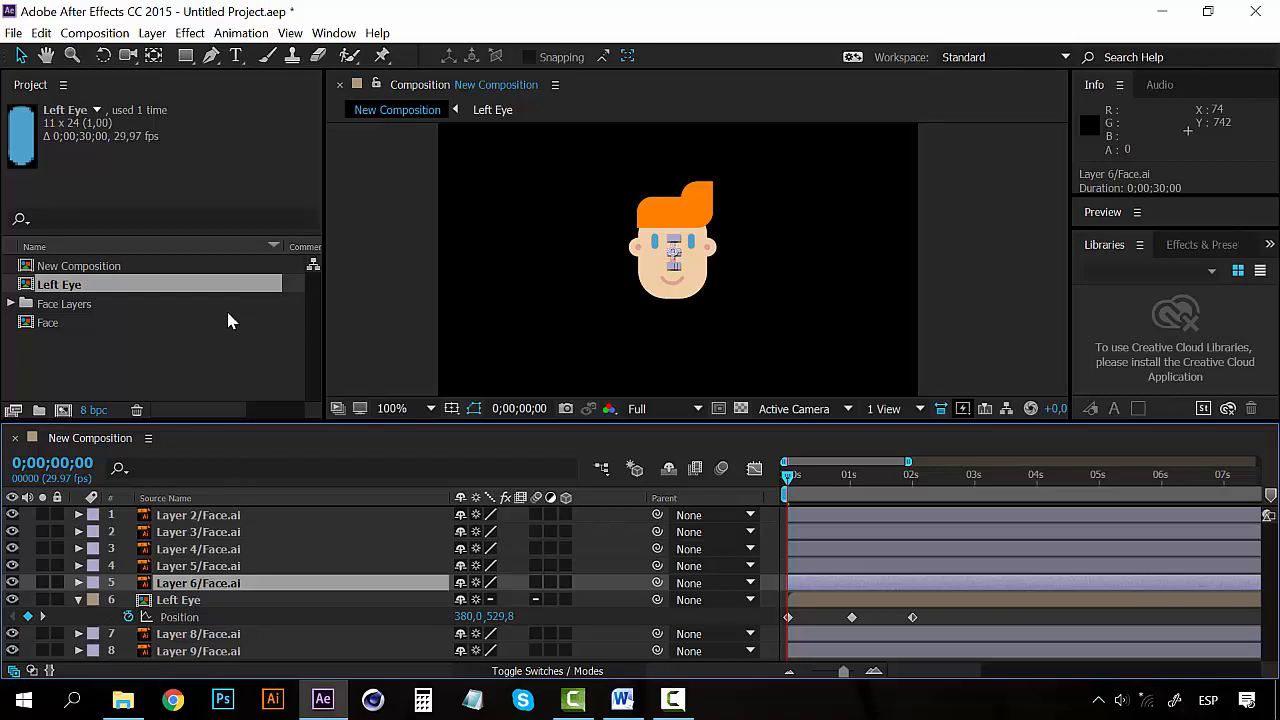
pyautogui.click(313, 264)
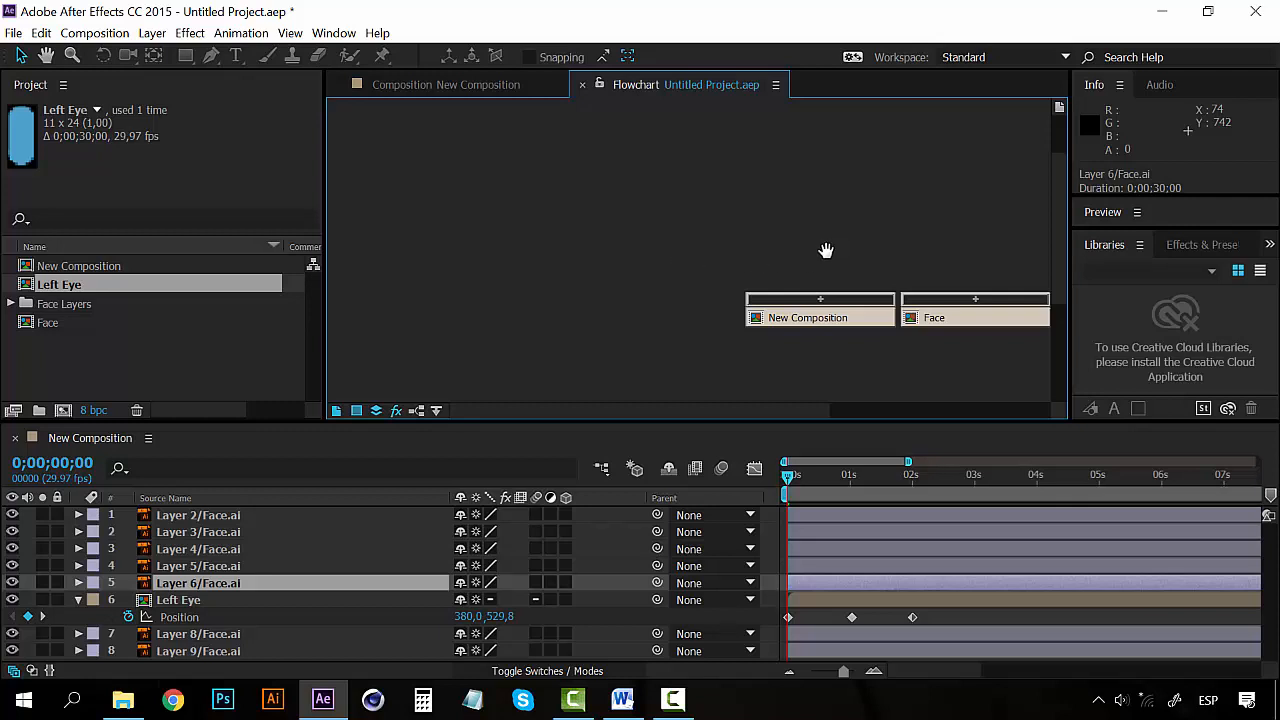
pyautogui.moveTo(826, 251); pyautogui.dragTo(517, 237)
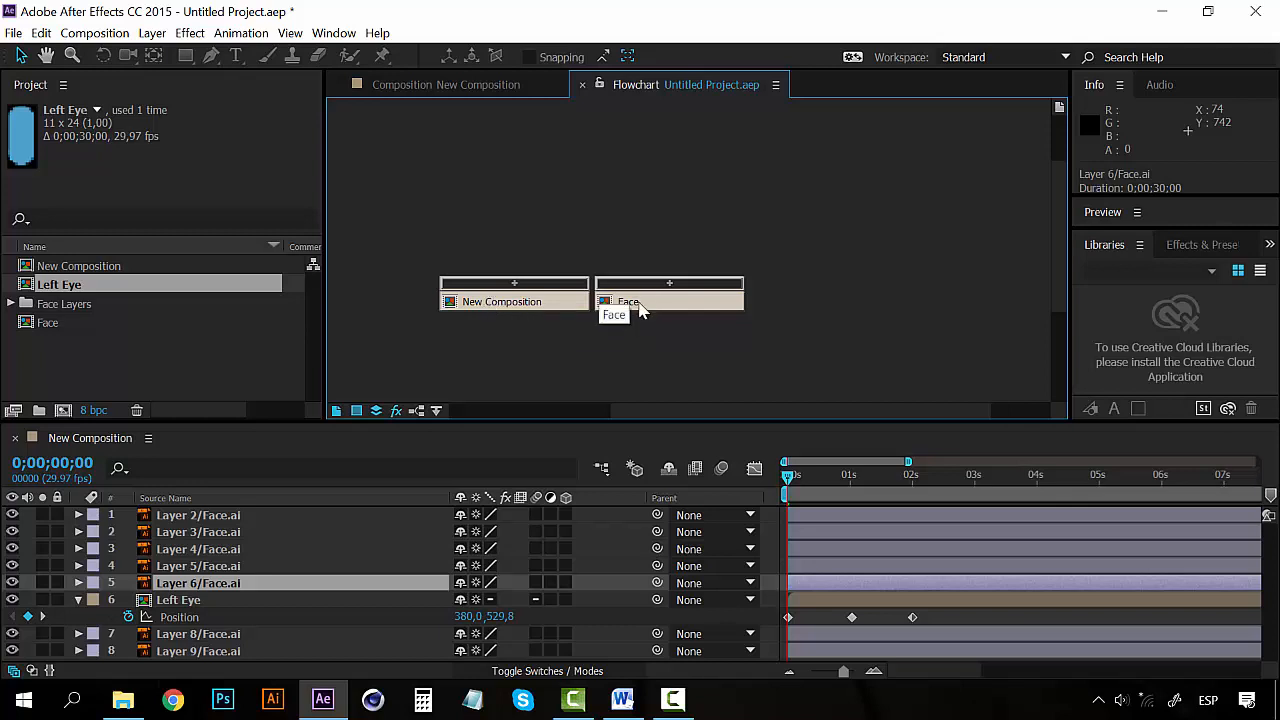
pyautogui.scroll(-2, 657, 285)
pyautogui.scroll(2, 658, 283)
pyautogui.press('z')
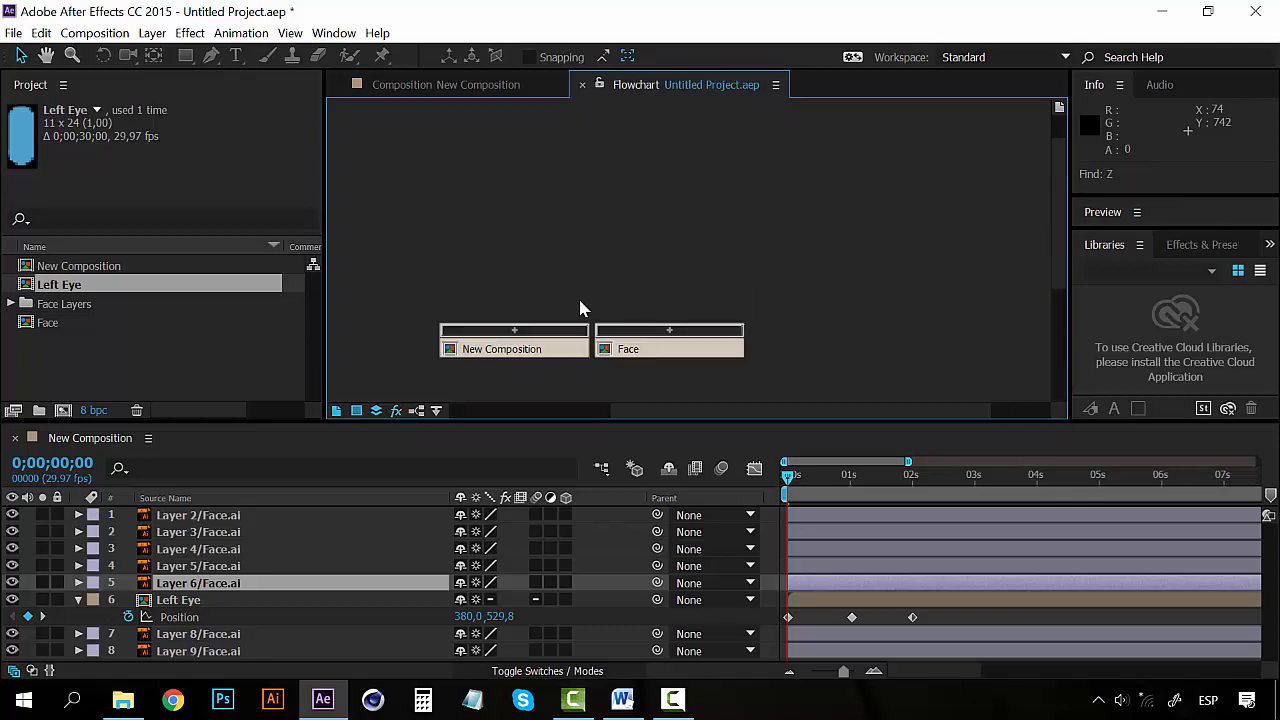
# - Open New Composition from its node in the project flowchart and select only the Left Eye composition among the project items
pyautogui.scroll(-2, 585, 307)
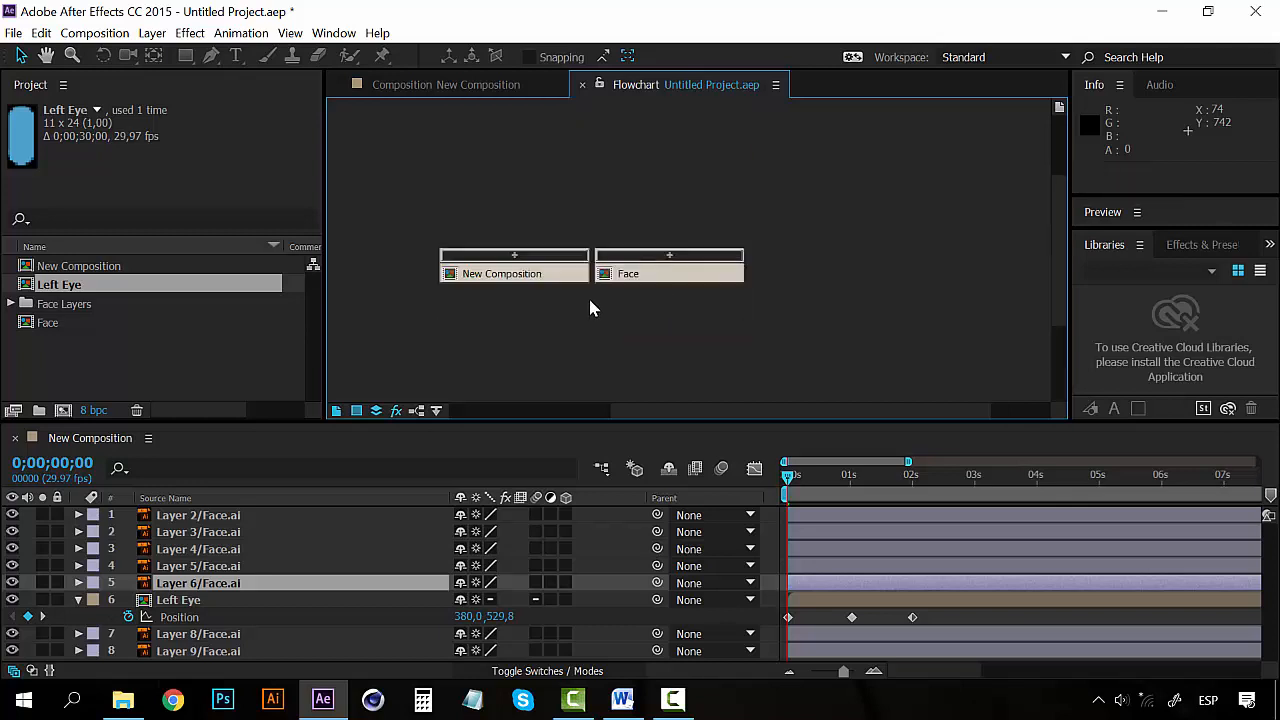
pyautogui.doubleClick(533, 283)
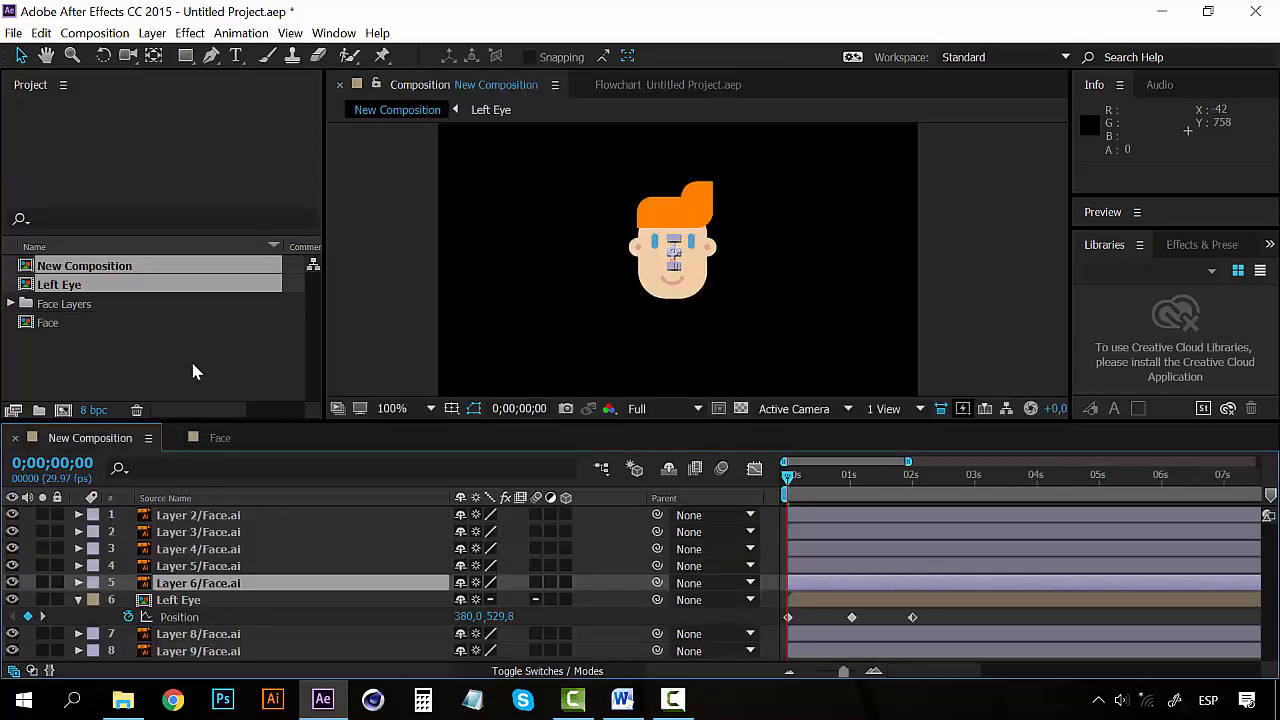
pyautogui.click(193, 365)
pyautogui.click(57, 285)
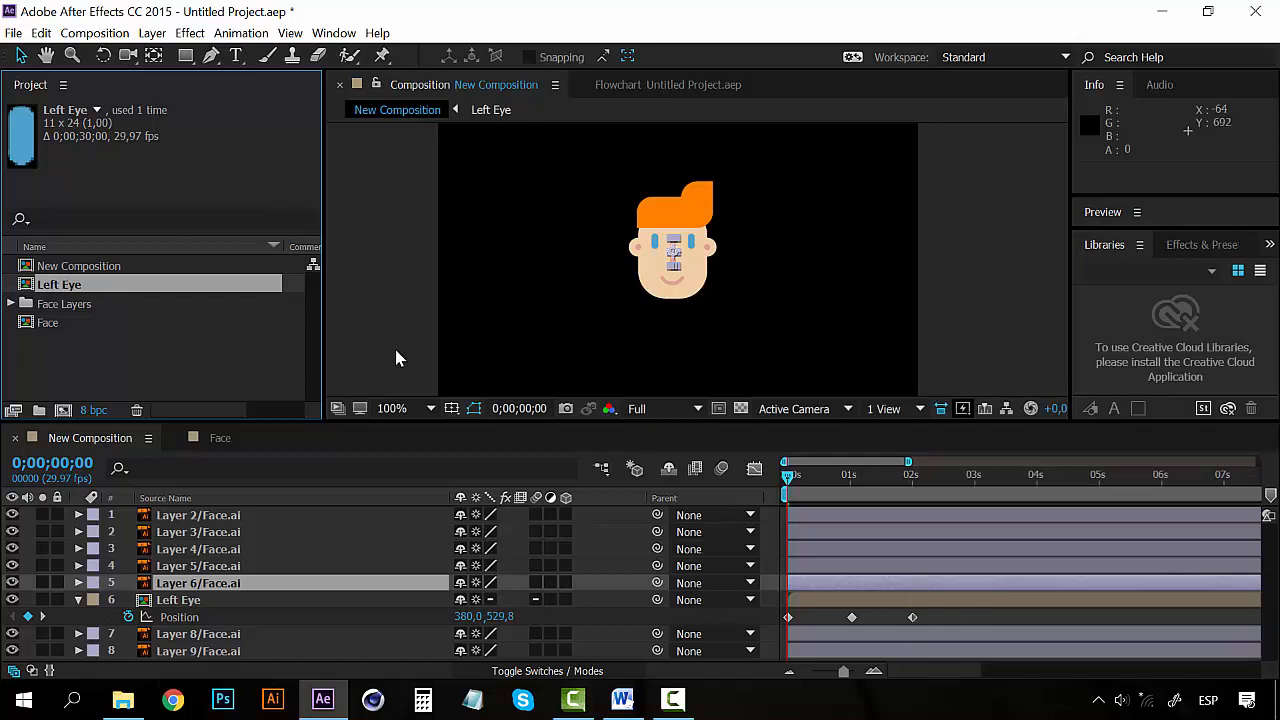
# - Choose the HDV 1080 29.97 preset in New Composition's settings
pyautogui.scroll(-1, 664, 290)
pyautogui.scroll(-1, 664, 290)
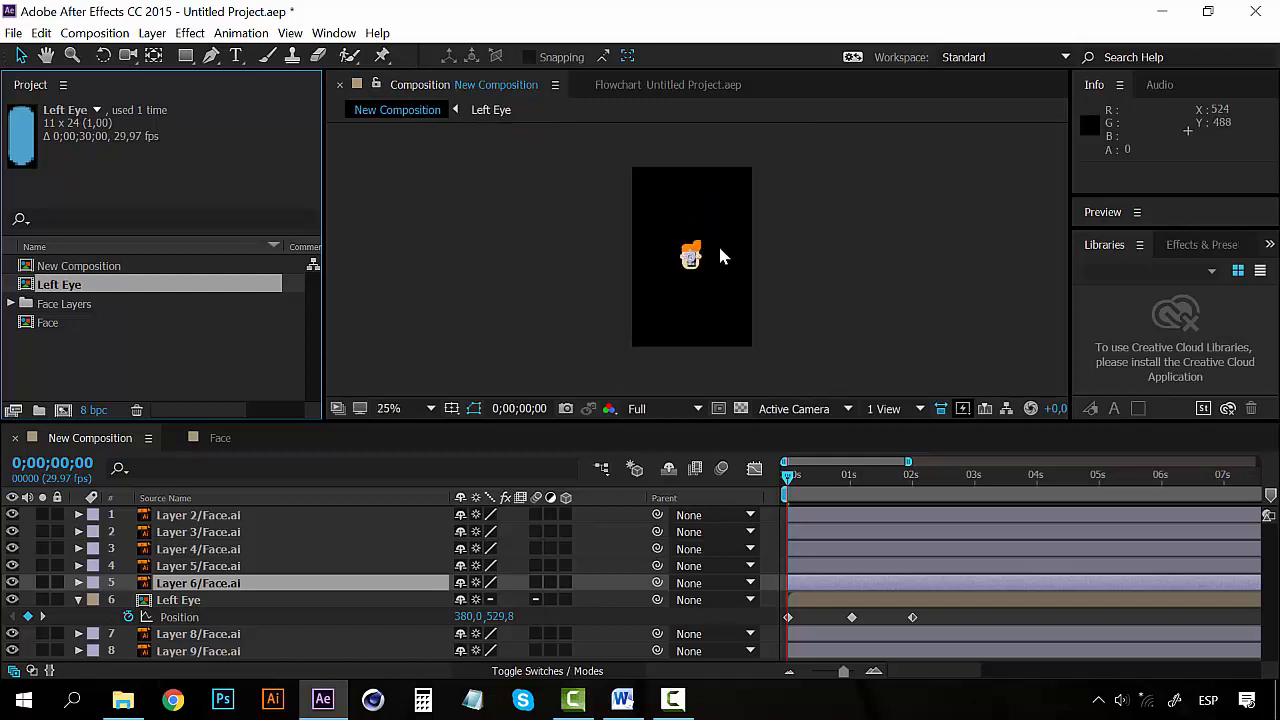
pyautogui.scroll(1, 720, 253)
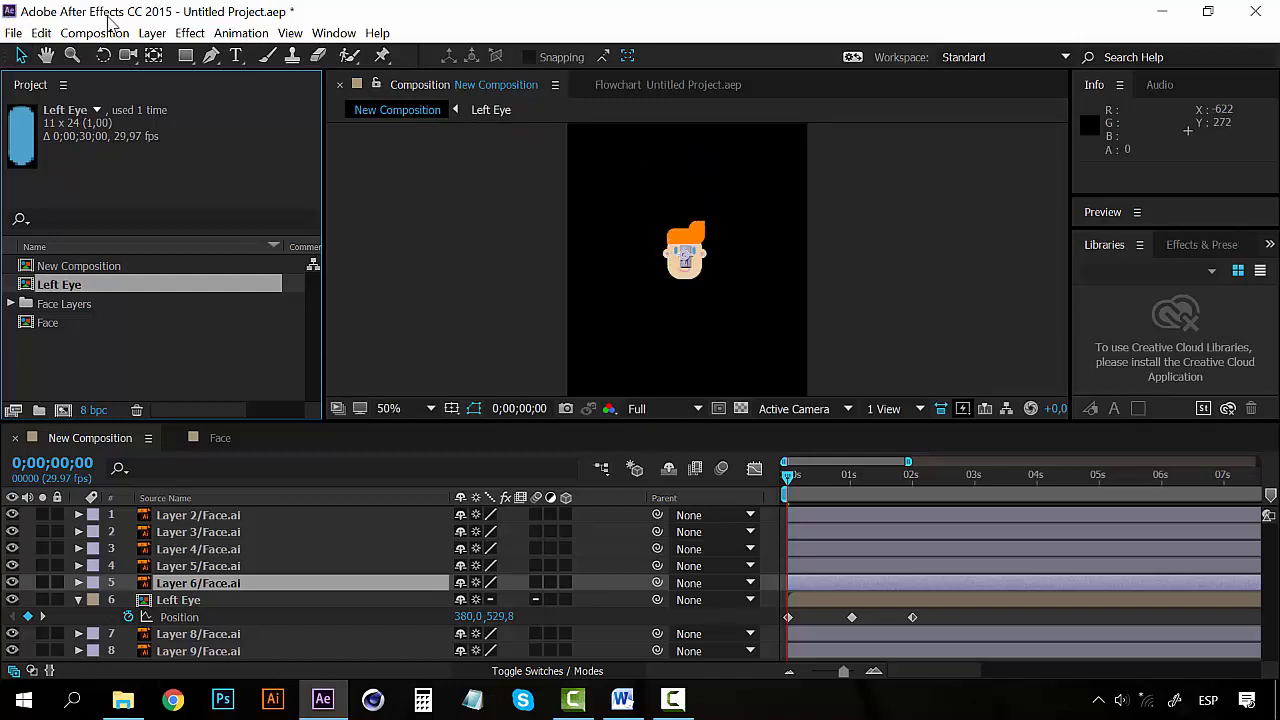
pyautogui.click(879, 328)
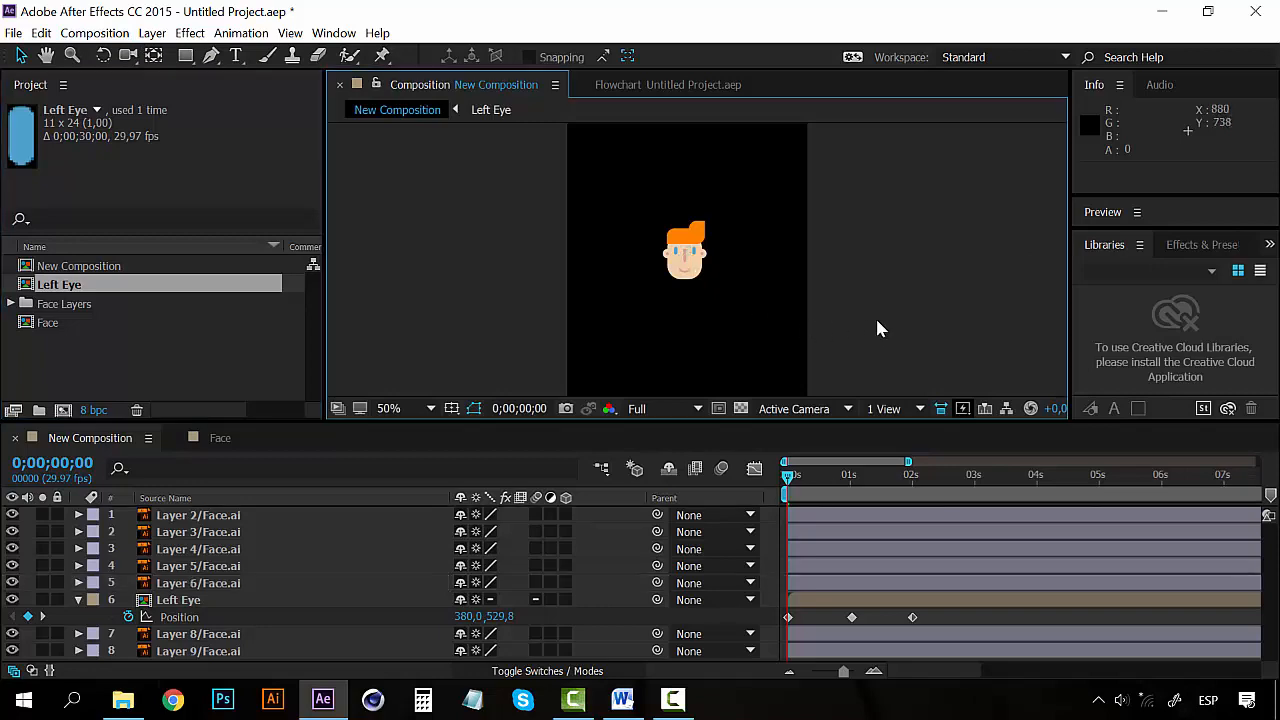
pyautogui.click(104, 34)
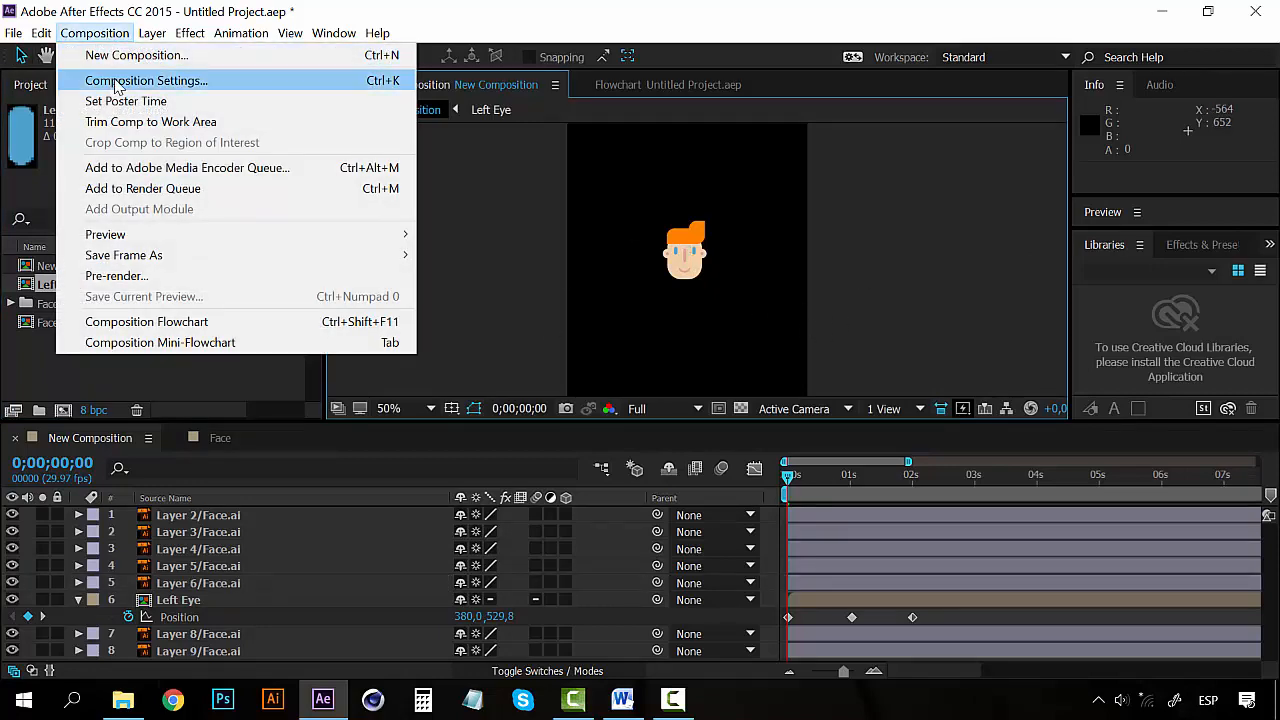
pyautogui.click(137, 85)
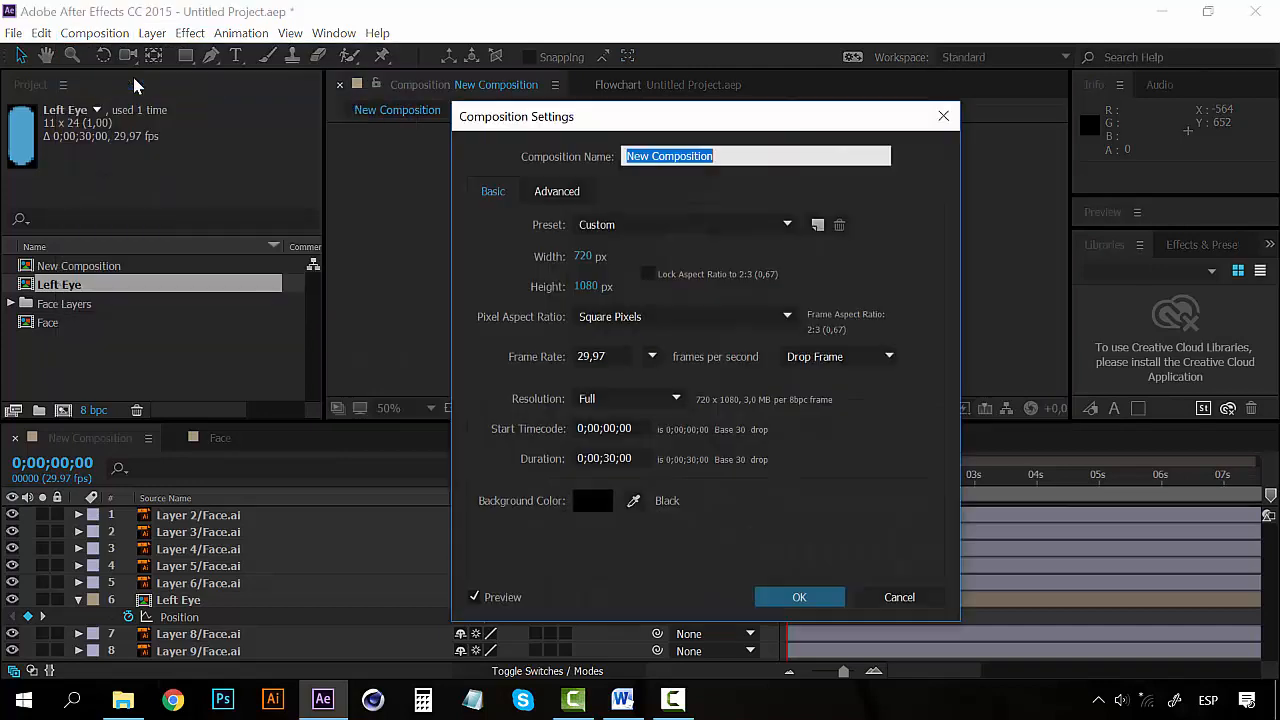
pyautogui.click(700, 230)
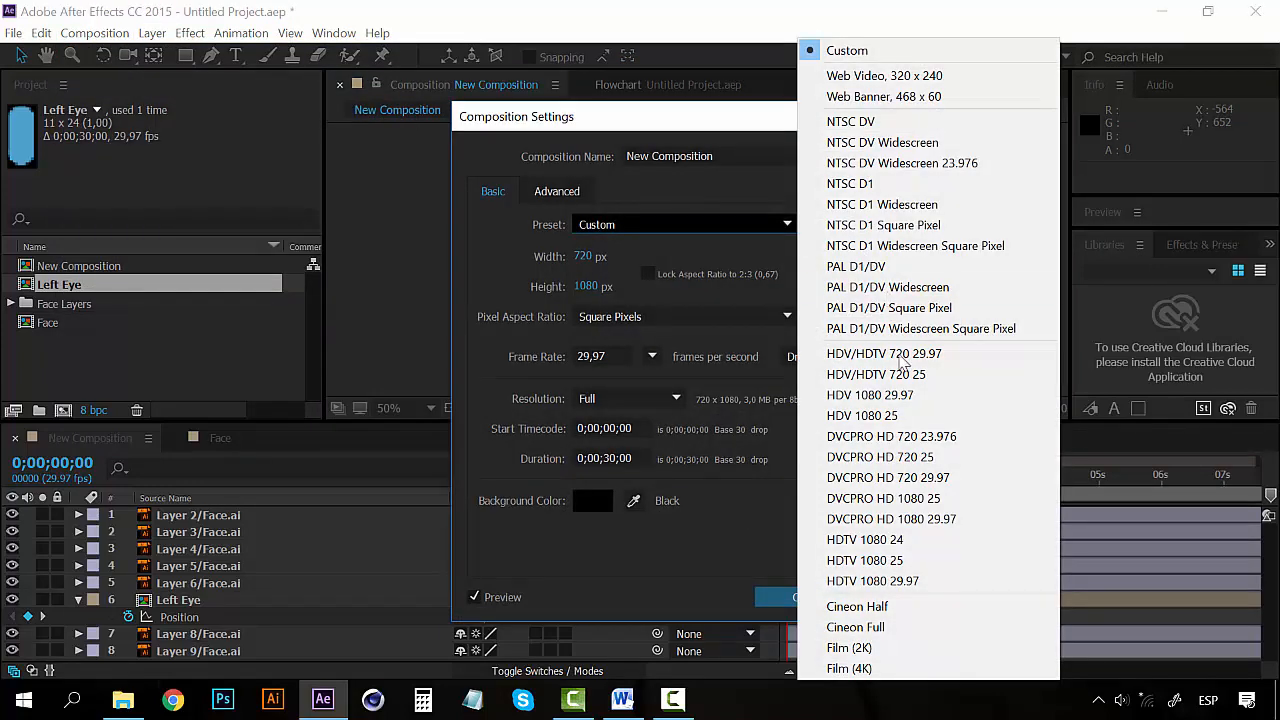
pyautogui.click(895, 401)
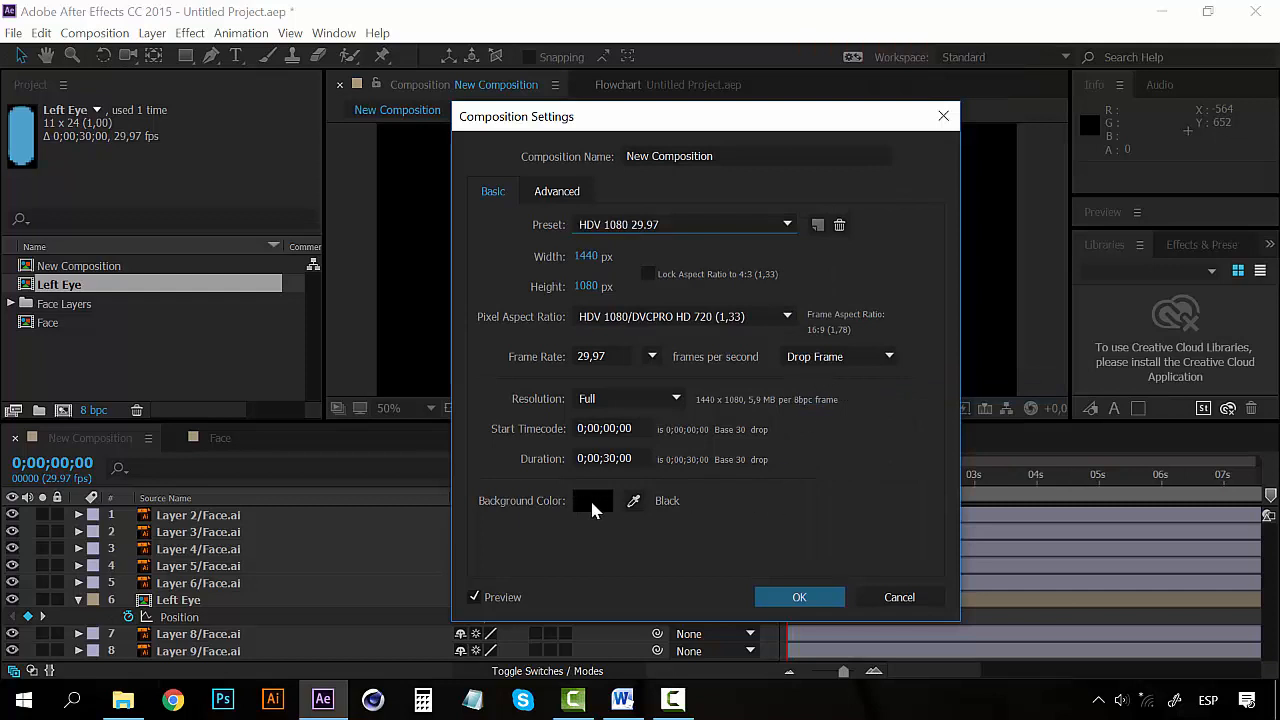
# - Set New Composition's background color to yellow (FFE600) and apply the composition settings
pyautogui.click(591, 503)
pyautogui.moveTo(512, 395); pyautogui.dragTo(718, 137)
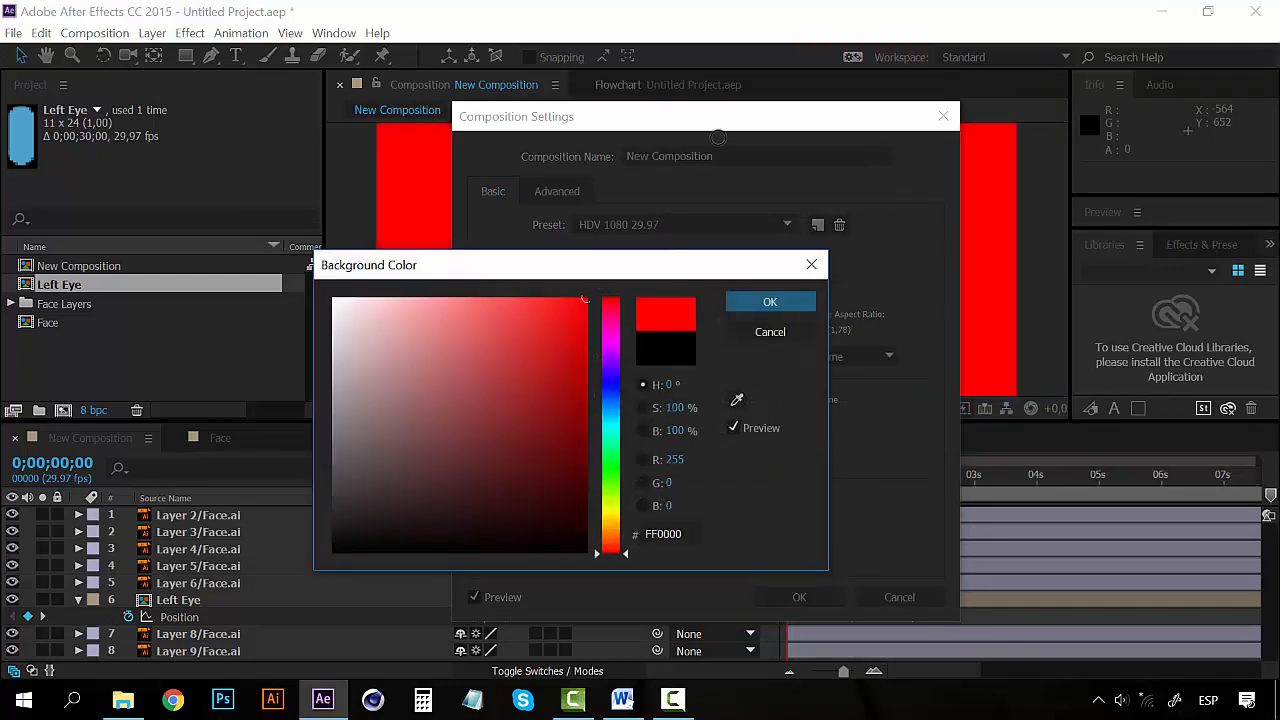
pyautogui.click(612, 516)
pyautogui.click(771, 303)
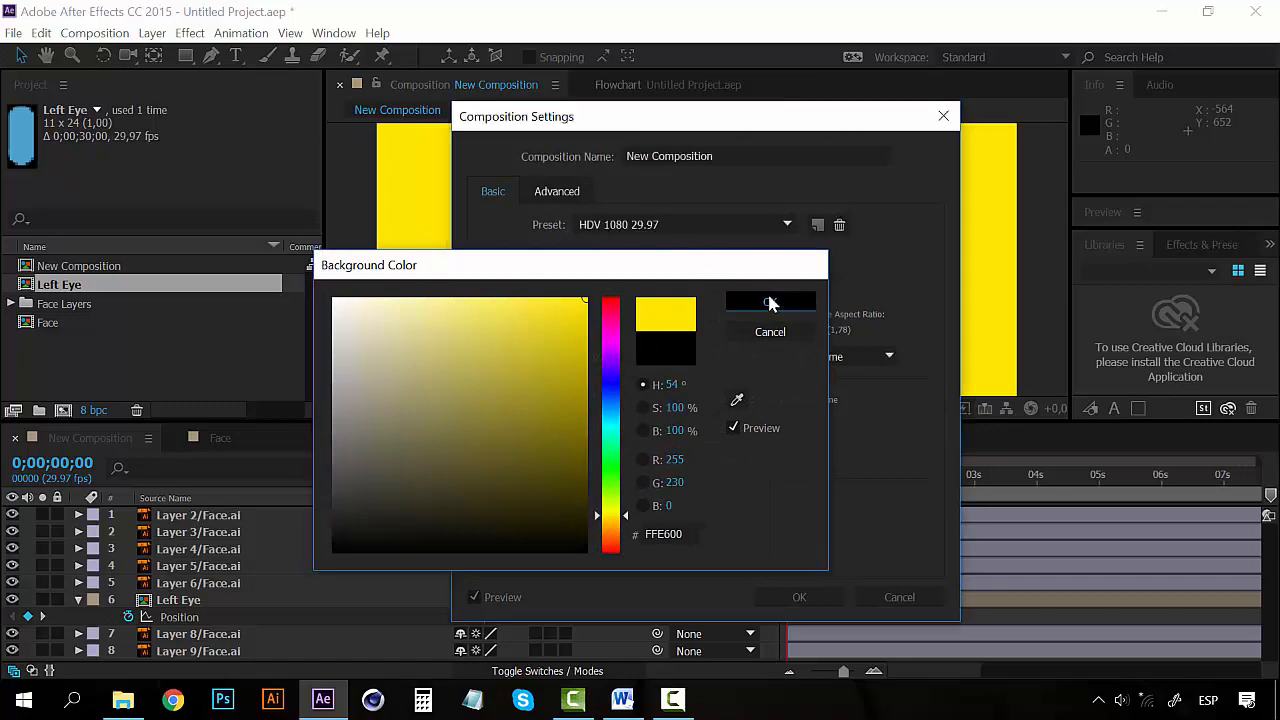
pyautogui.click(800, 596)
pyautogui.press(',')
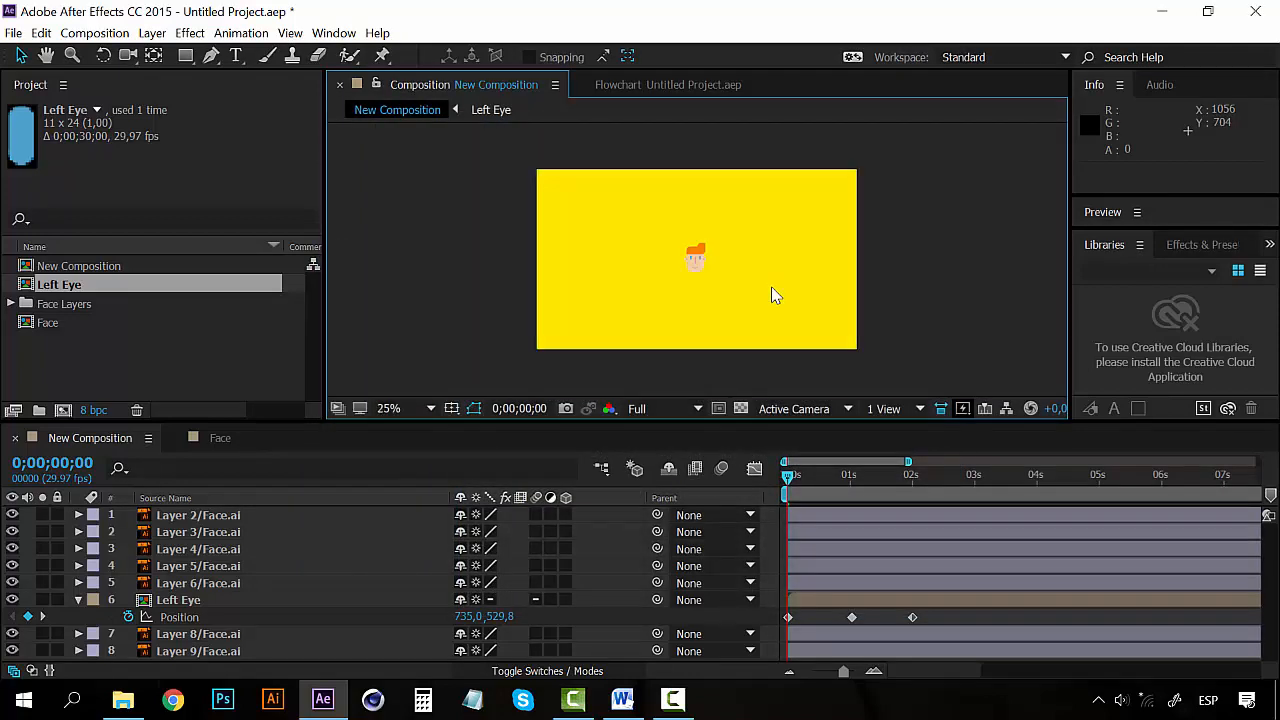
pyautogui.press('.')
pyautogui.press(',')
pyautogui.press('.')
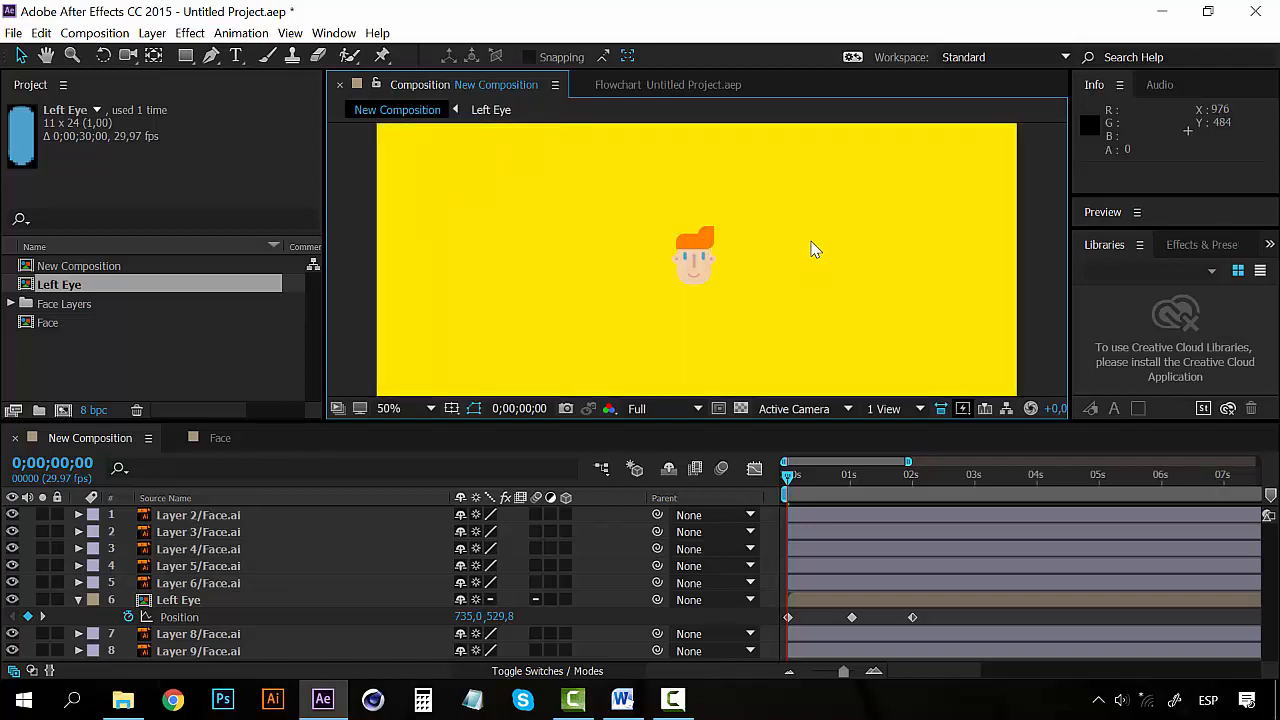
pyautogui.press(',')
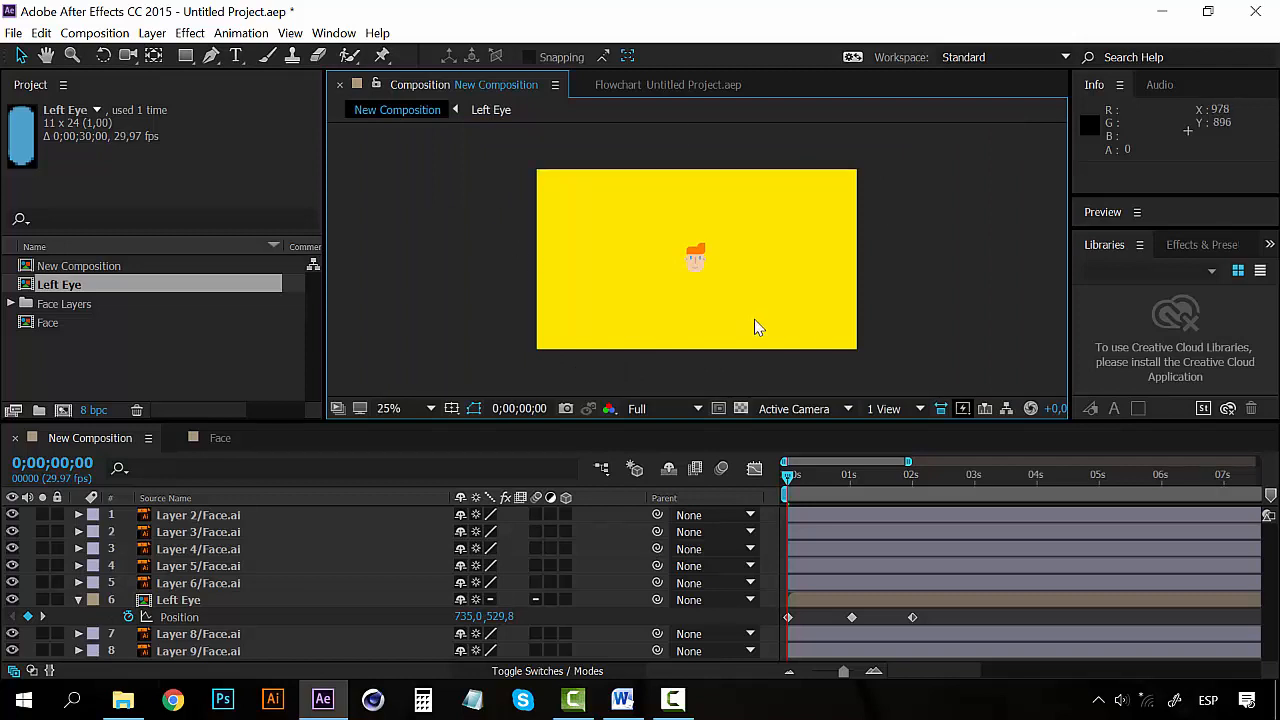
pyautogui.press('.')
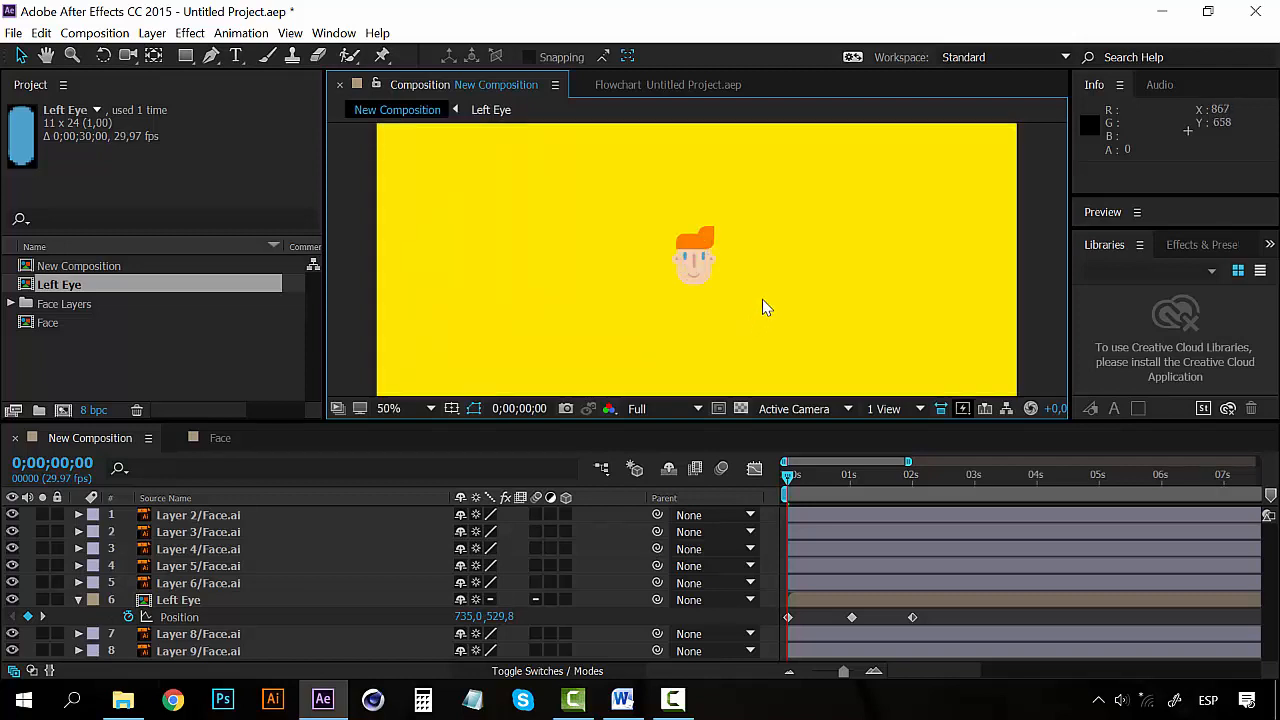